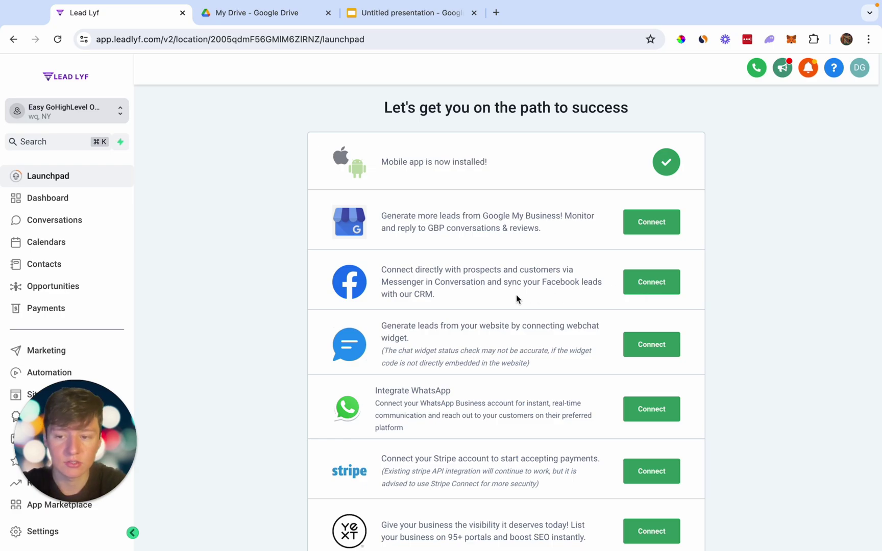
# Start a new website from templates under Sites > Websites and open the template library.
pyautogui.scroll(-1, 75, 325)
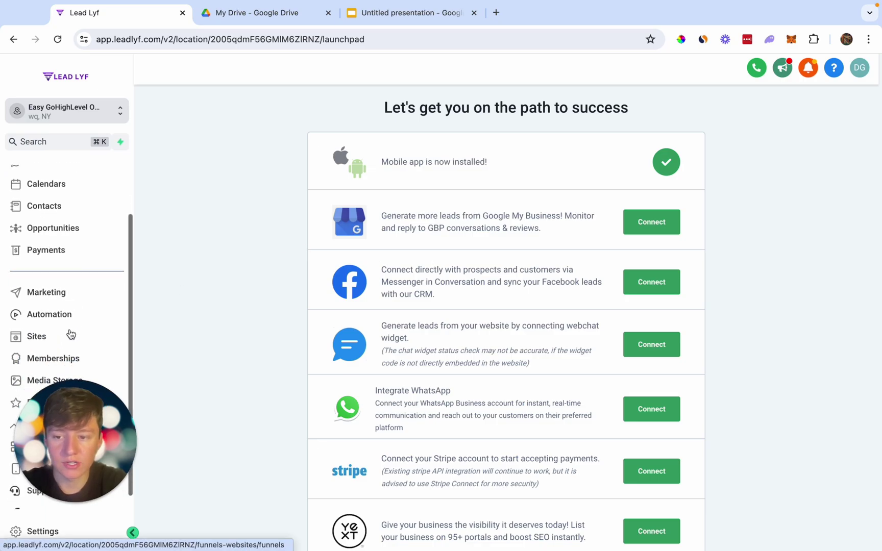
pyautogui.click(56, 340)
pyautogui.click(239, 97)
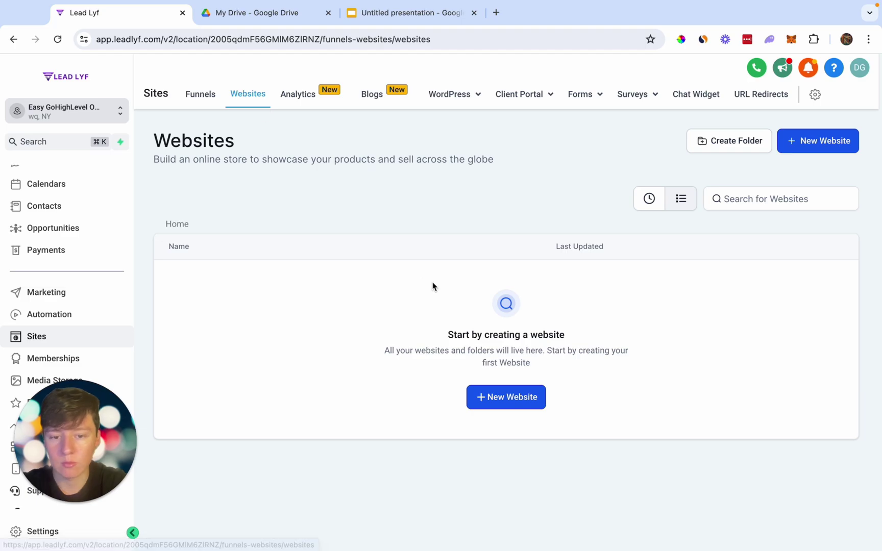
pyautogui.click(500, 398)
pyautogui.click(609, 254)
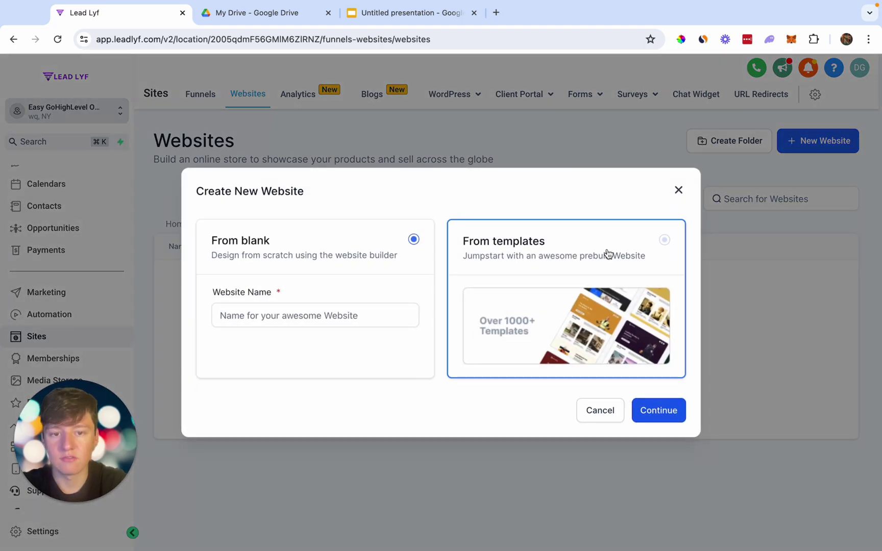
pyautogui.click(660, 411)
# Browse the website template library, loading more templates.
pyautogui.scroll(-4, 659, 413)
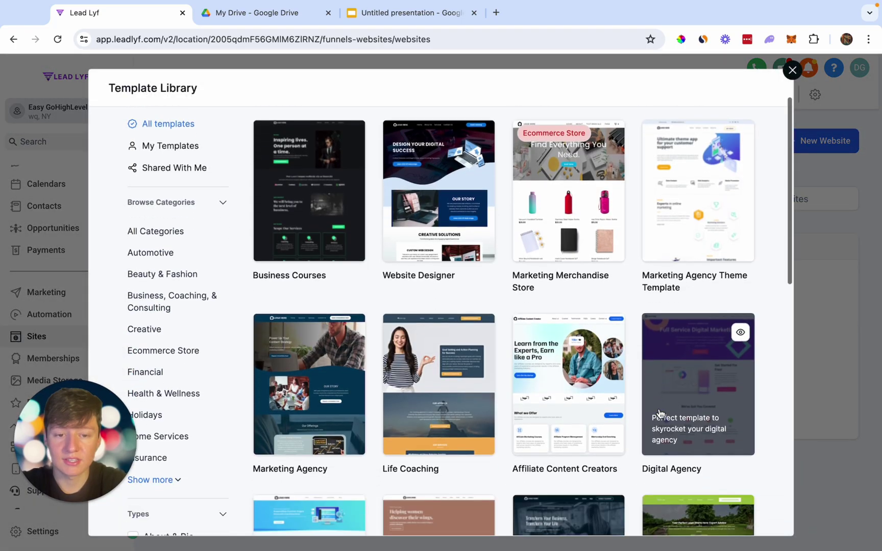
pyautogui.scroll(-5, 659, 413)
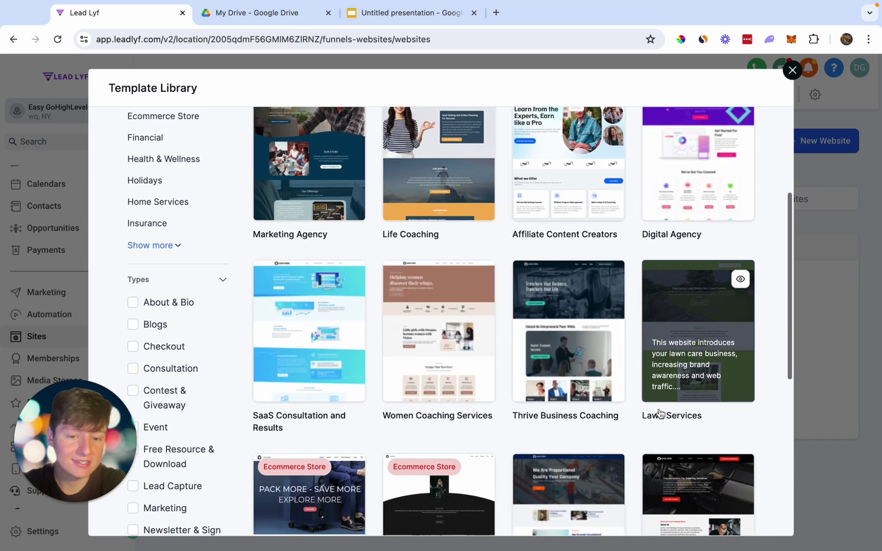
pyautogui.scroll(-4, 661, 414)
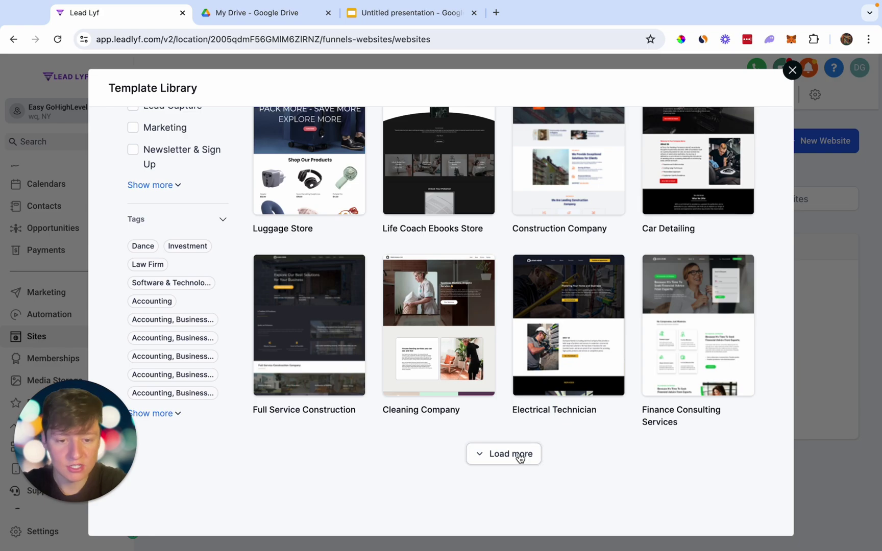
pyautogui.click(518, 456)
pyautogui.scroll(-3, 520, 457)
pyautogui.scroll(-10, 520, 457)
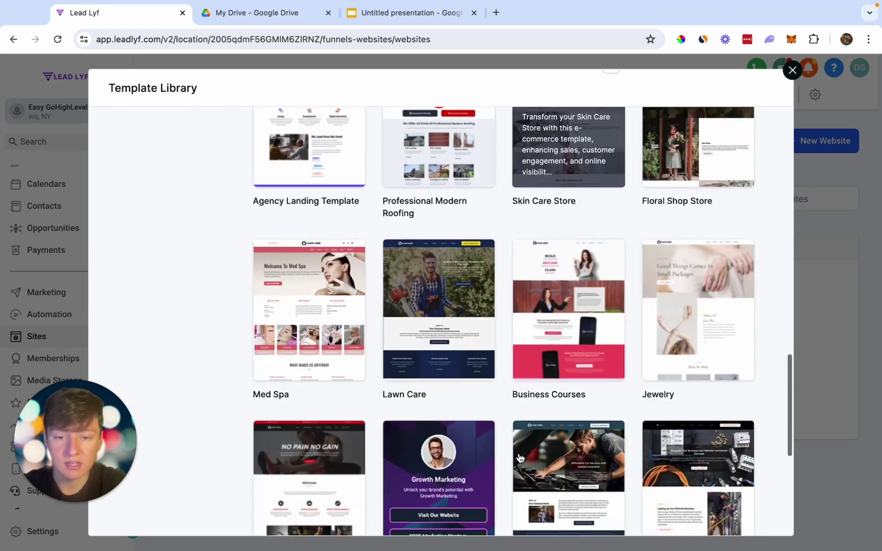
pyautogui.scroll(-4, 520, 457)
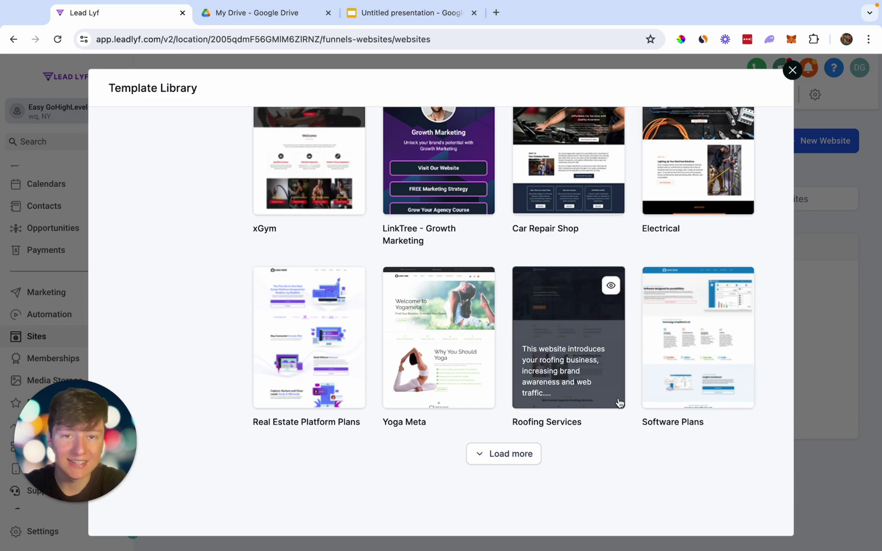
pyautogui.scroll(3, 628, 465)
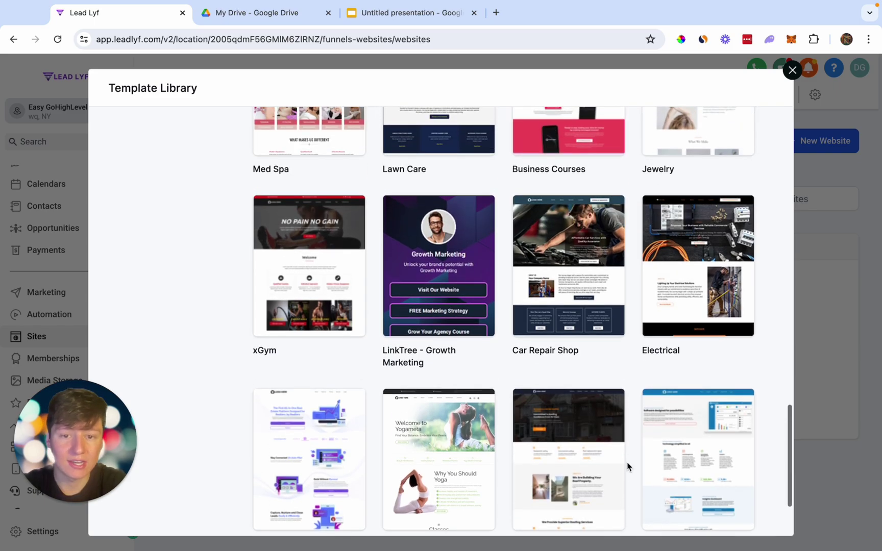
pyautogui.scroll(1, 628, 466)
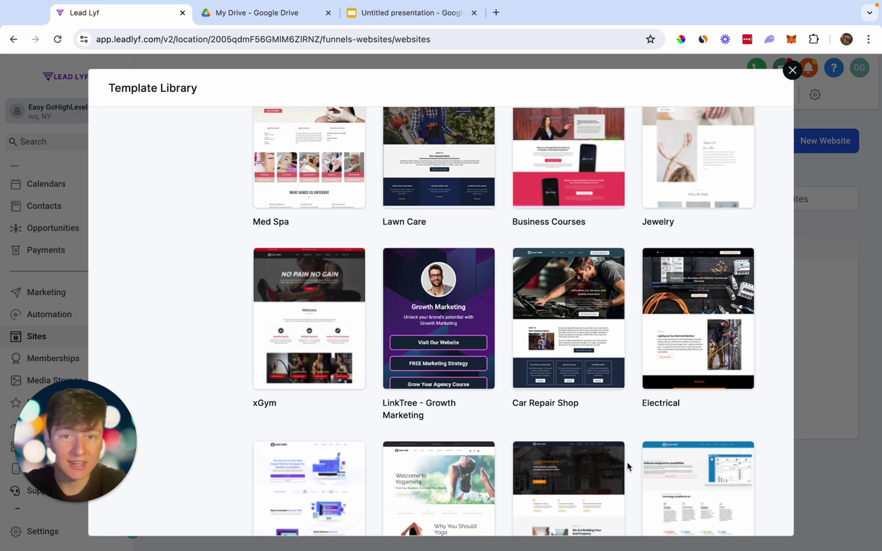
pyautogui.scroll(-2, 628, 466)
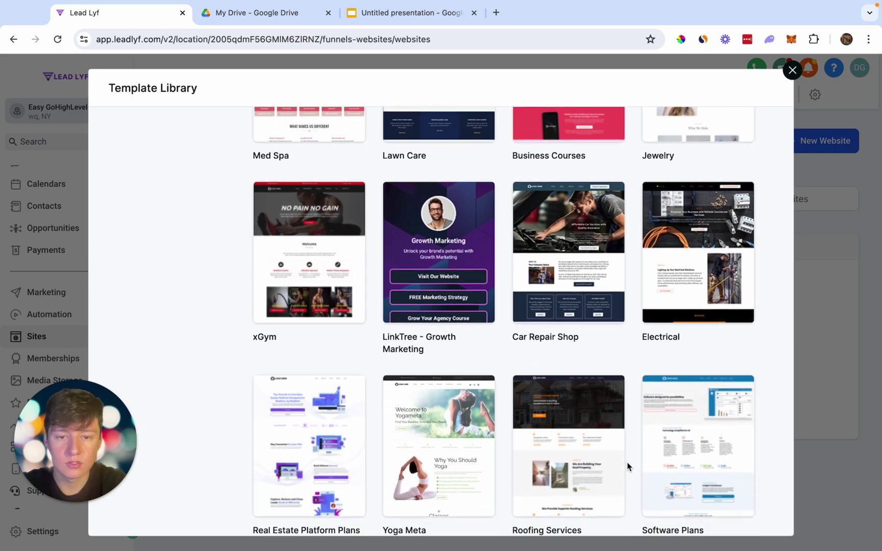
pyautogui.scroll(15, 628, 465)
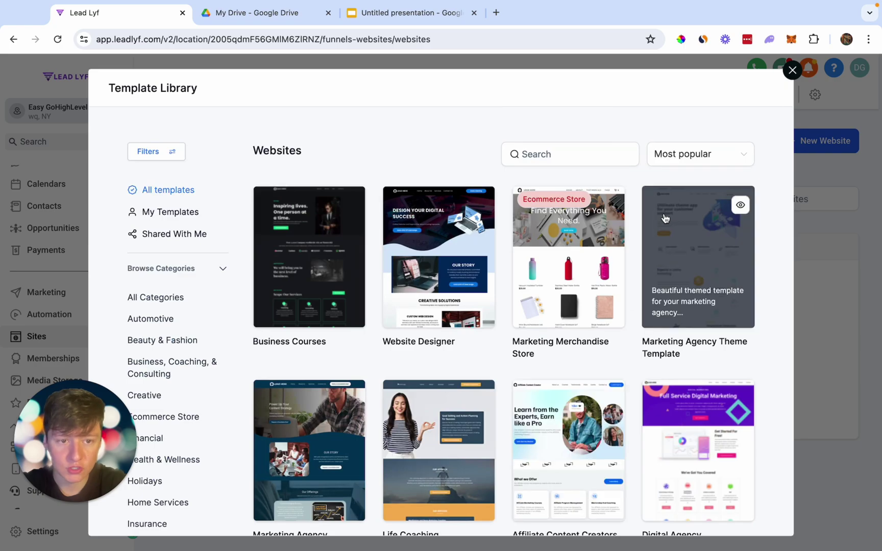
# Search templates for 'plumb' and open the Plumbing Services Leads template details.
pyautogui.click(591, 160)
pyautogui.write('plumb')
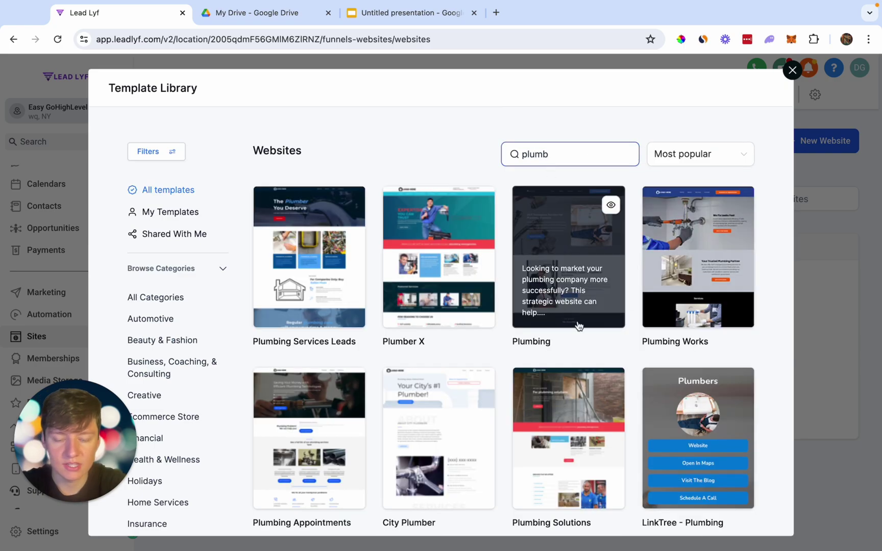
pyautogui.scroll(-1, 604, 346)
pyautogui.scroll(-2, 604, 346)
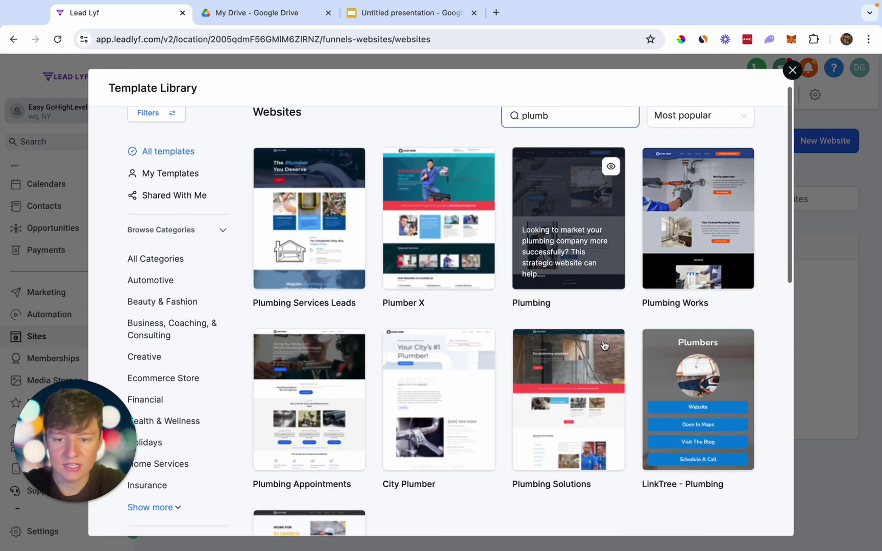
pyautogui.scroll(2, 604, 345)
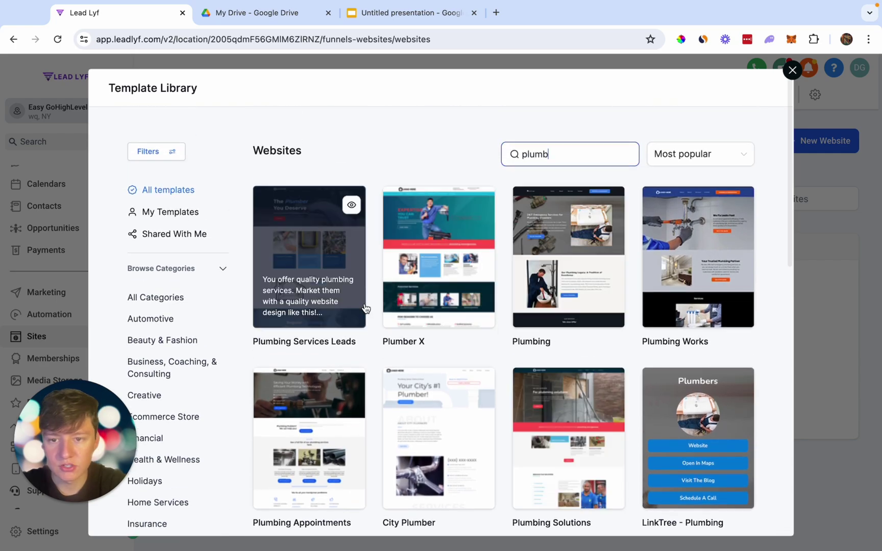
pyautogui.click(322, 258)
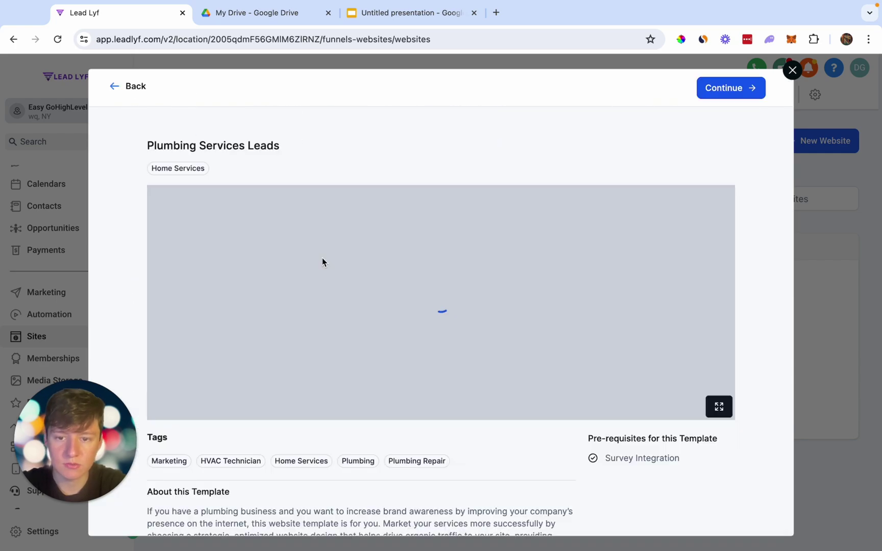
# Import the Plumbing Services Leads template and review its Home page, 'The Plumber You Deserve', in the builder.
pyautogui.click(717, 90)
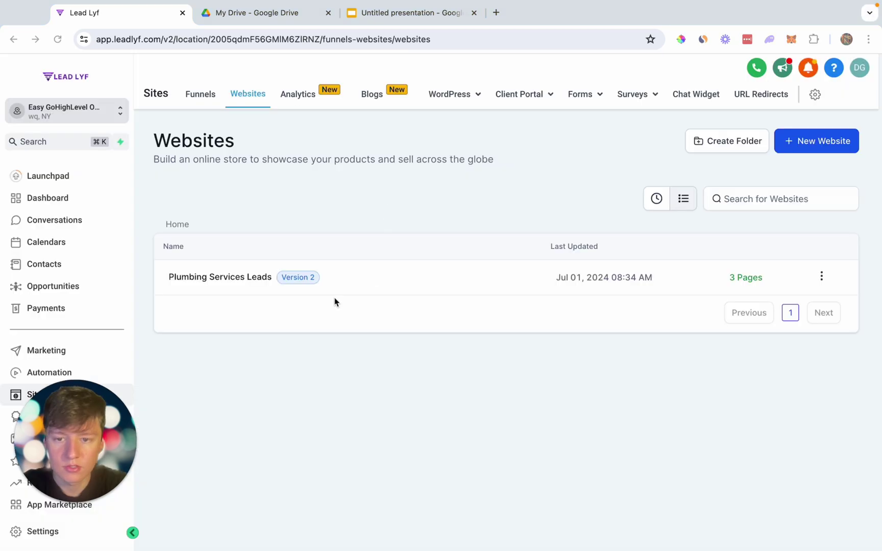
pyautogui.click(207, 280)
pyautogui.click(176, 373)
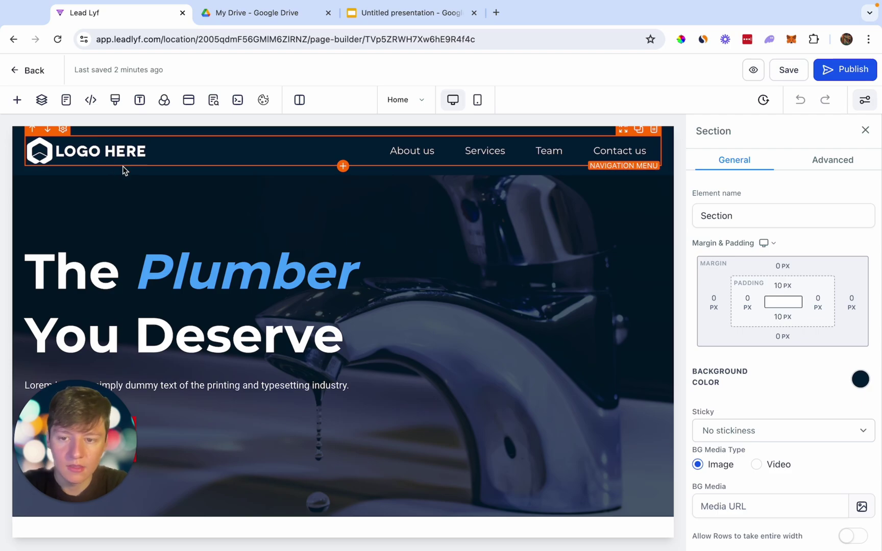
pyautogui.scroll(-3, 199, 300)
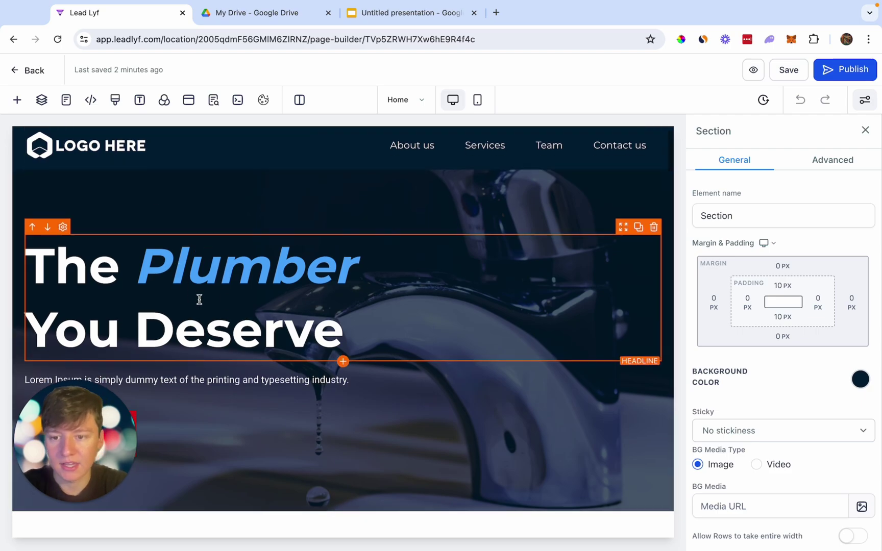
pyautogui.scroll(3, 199, 300)
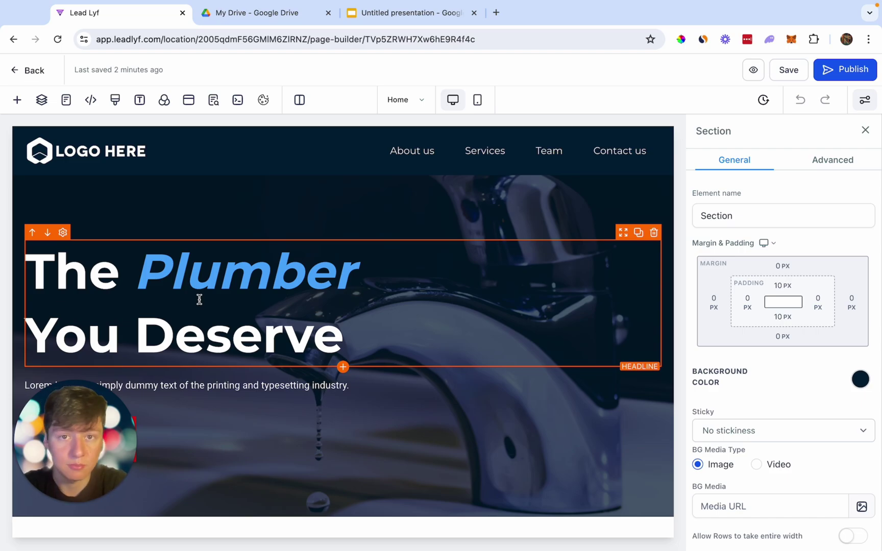
# Create a new pipeline named Plumber Sales Pipeline from the Opportunities page.
pyautogui.click(25, 69)
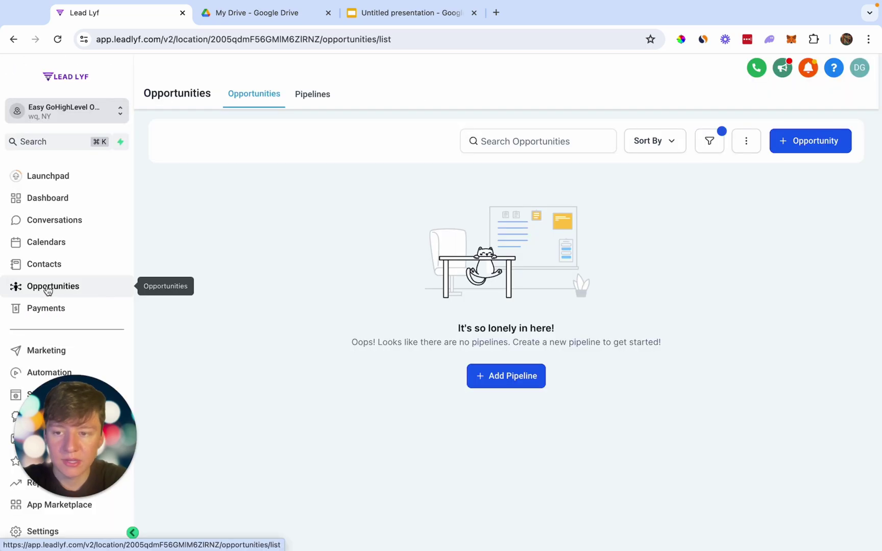
pyautogui.click(307, 97)
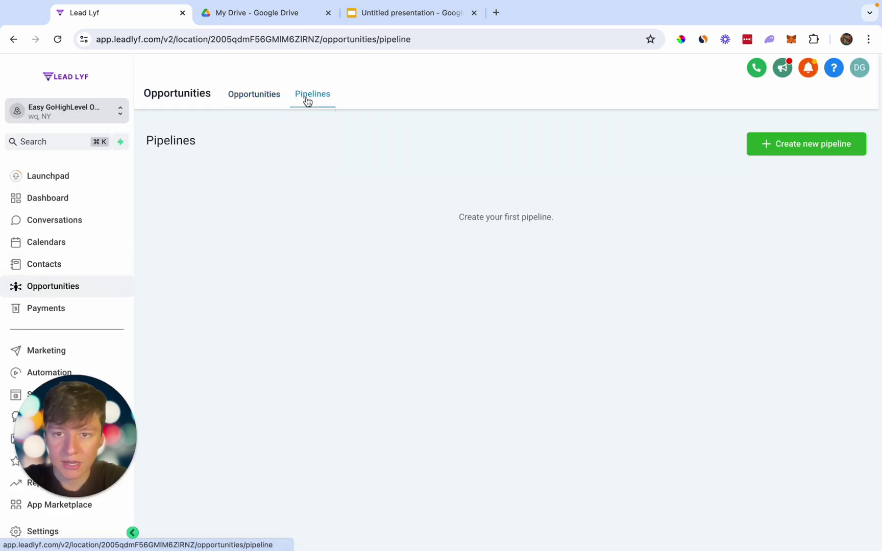
pyautogui.click(801, 152)
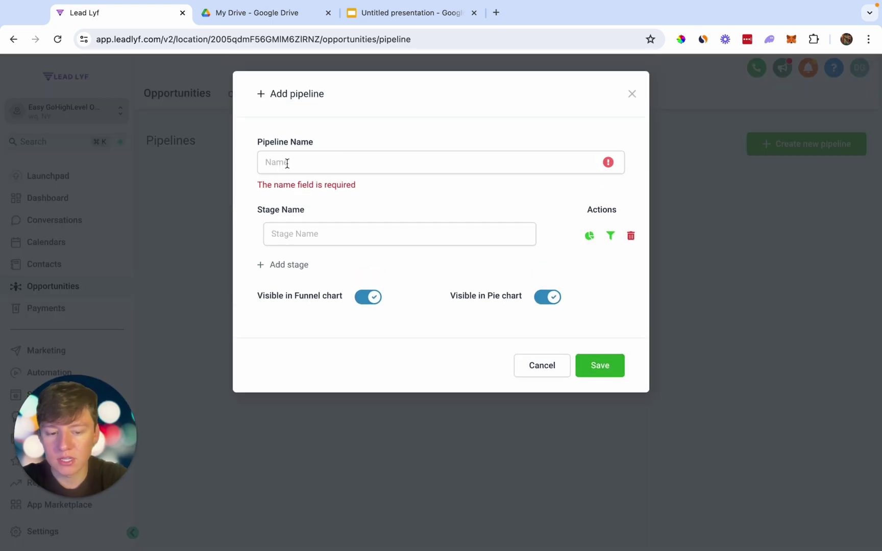
pyautogui.write('plumber')
pyautogui.click(344, 218)
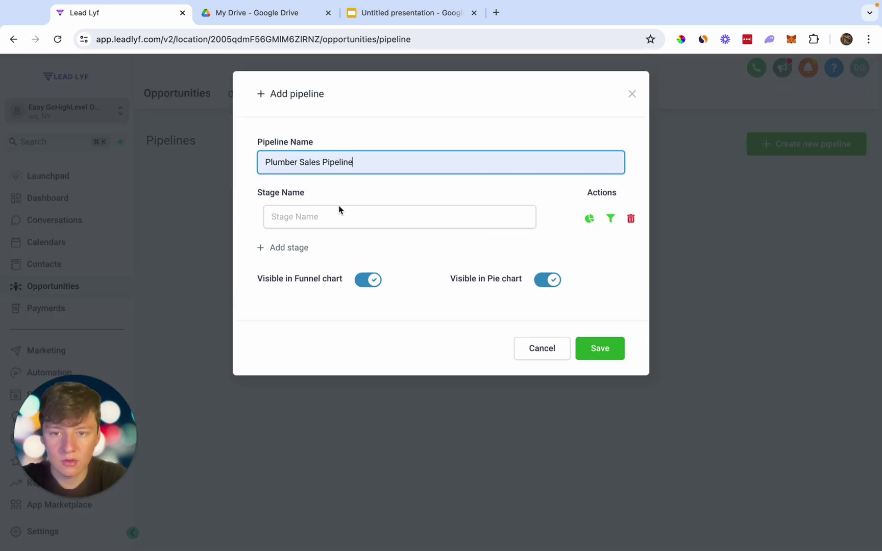
# Add the first stages: New Lead, Hot Lead and Appt Booked.
pyautogui.click(320, 220)
pyautogui.write('New Lead')
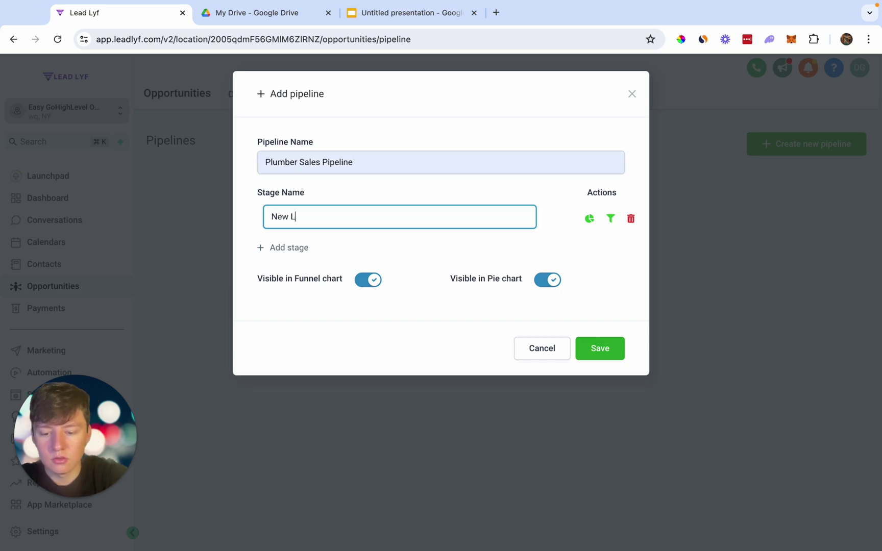
pyautogui.click(289, 248)
pyautogui.click(289, 249)
pyautogui.write('Hot Lead')
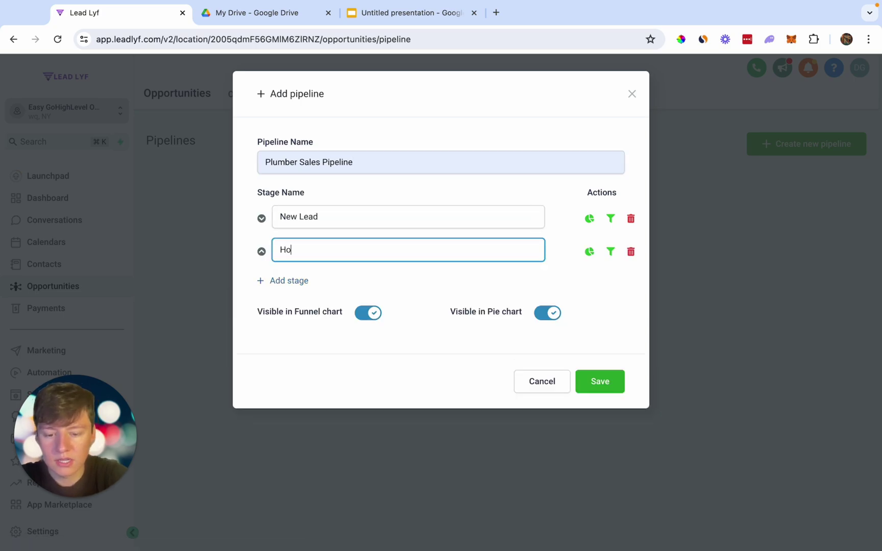
pyautogui.click(289, 281)
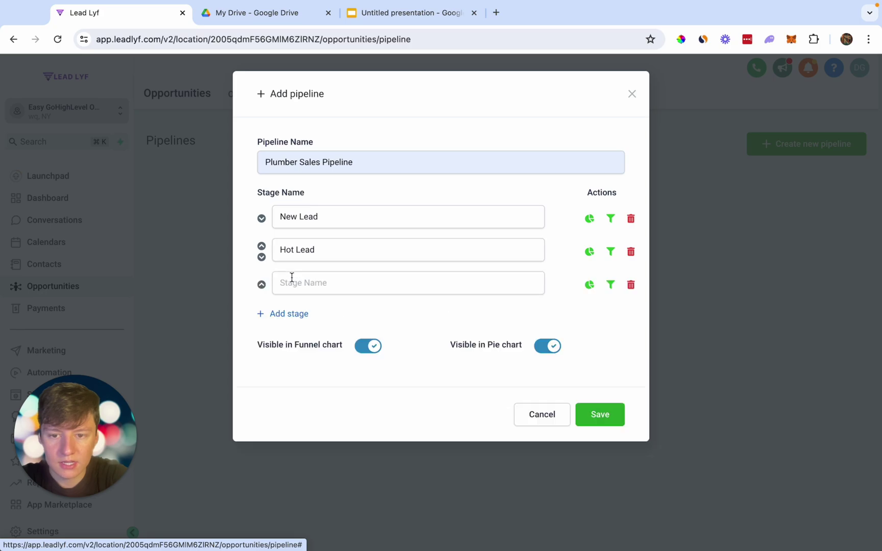
pyautogui.click(291, 281)
pyautogui.write('Appt Booked')
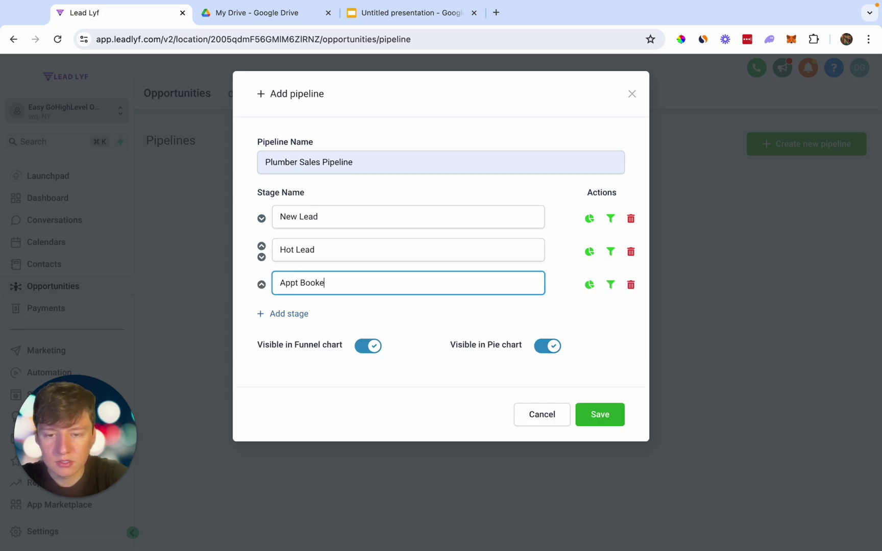
# Add the remaining stages: No Show, Cancelled, Follow Up and Sold.
pyautogui.press('Return')
pyautogui.write('No Show')
pyautogui.press('Return')
pyautogui.write('Cancelled')
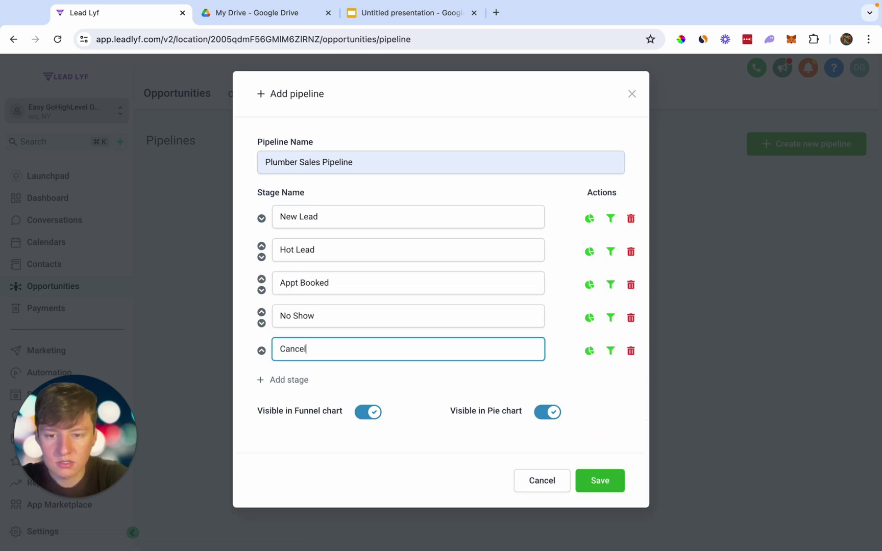
pyautogui.press('Return')
pyautogui.write('Follow Up')
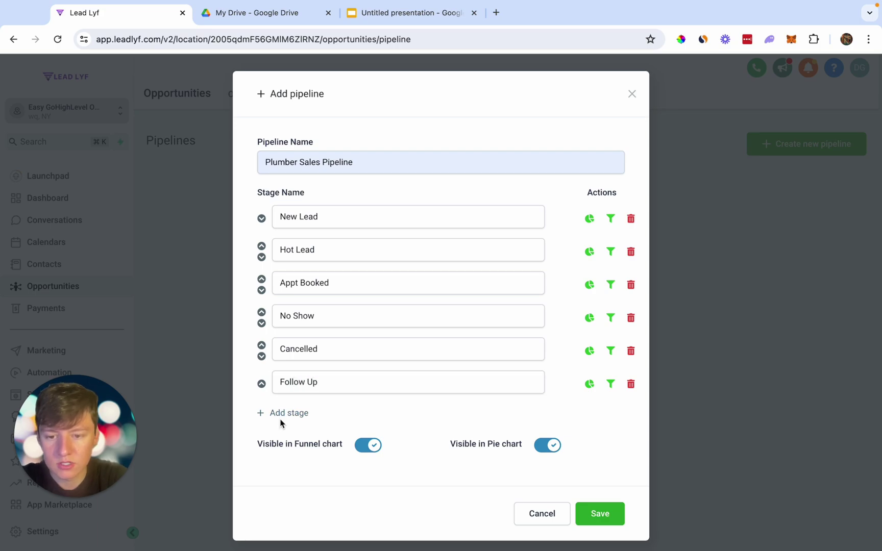
pyautogui.click(283, 414)
pyautogui.write('Sold')
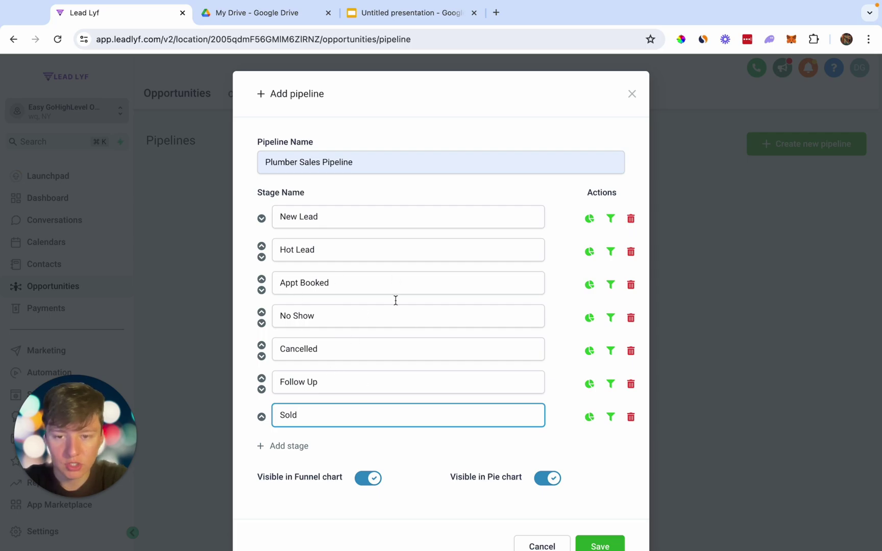
# Save the pipeline and view its empty opportunities board.
pyautogui.scroll(-2, 524, 468)
pyautogui.click(593, 508)
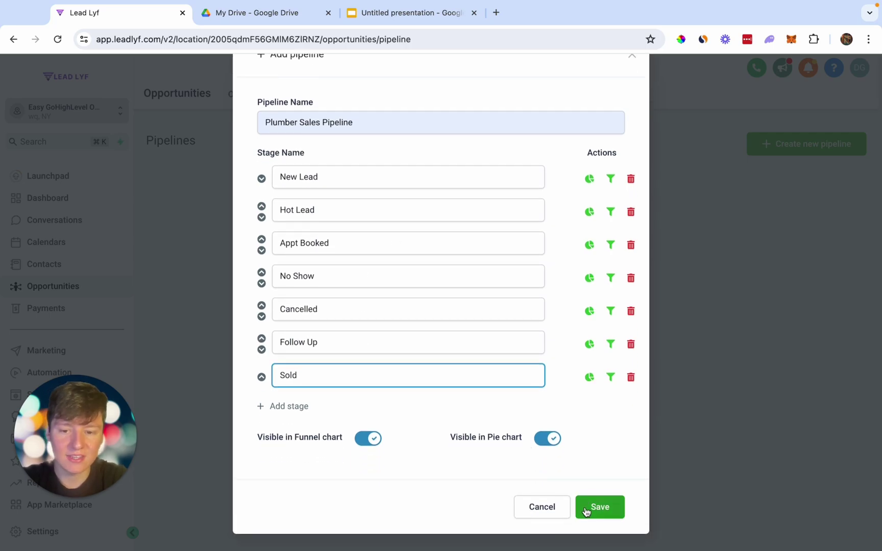
pyautogui.click(262, 102)
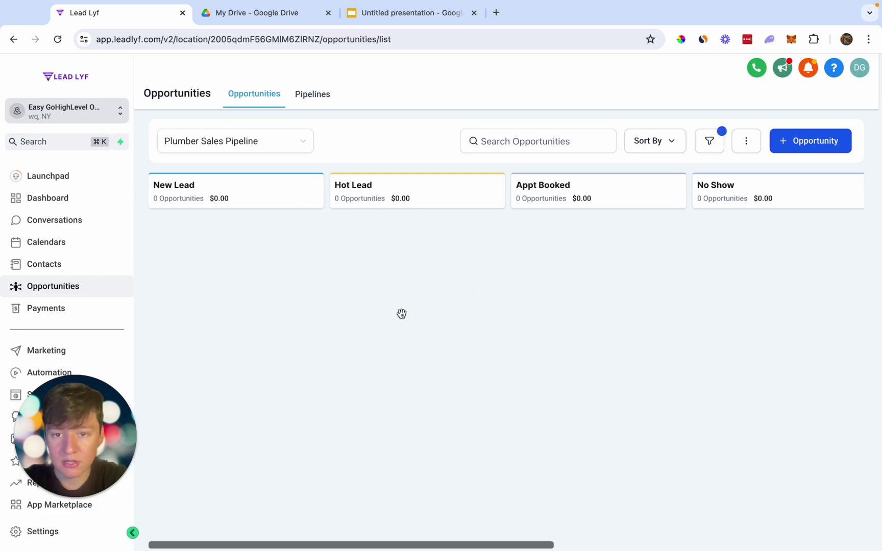
# Scroll across the Plumber Sales Pipeline board to review all its stages.
pyautogui.hscroll(10, 585, 366)
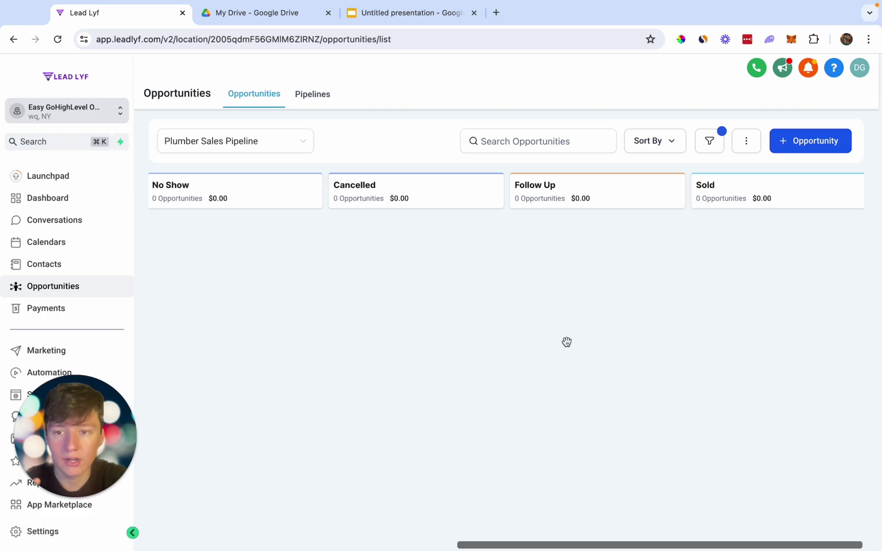
pyautogui.hscroll(-5, 568, 343)
pyautogui.hscroll(-5, 567, 342)
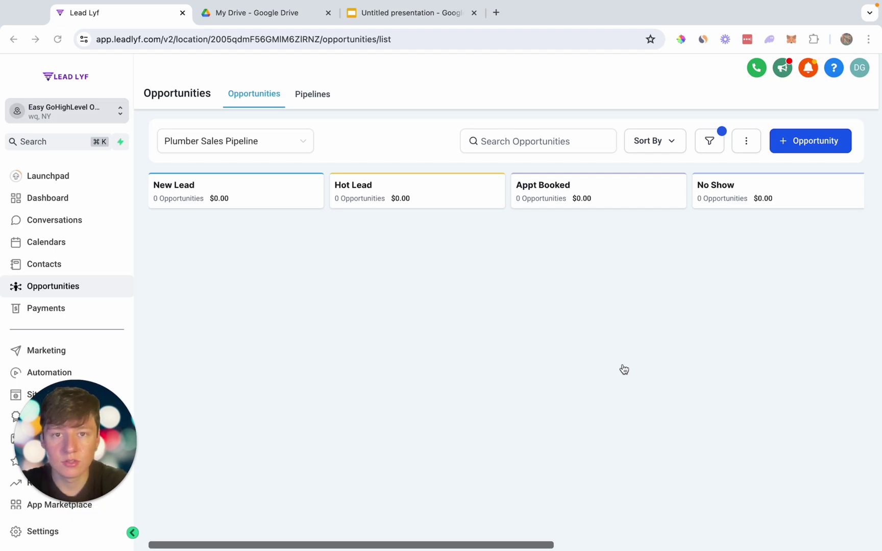
pyautogui.scroll(-3, 79, 308)
# Create a blank form named 'Free Quote Plumber Form' in the Forms builder.
pyautogui.click(46, 329)
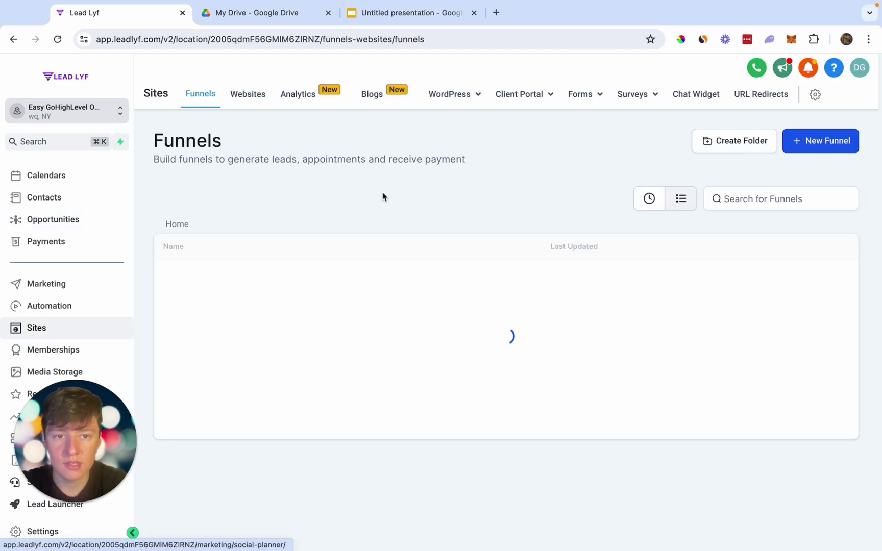
pyautogui.click(585, 94)
pyautogui.click(570, 125)
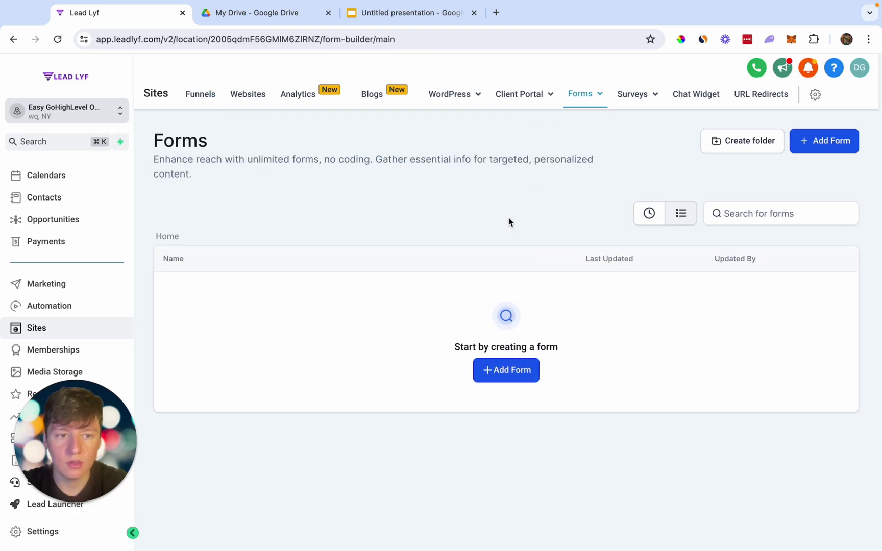
pyautogui.click(814, 142)
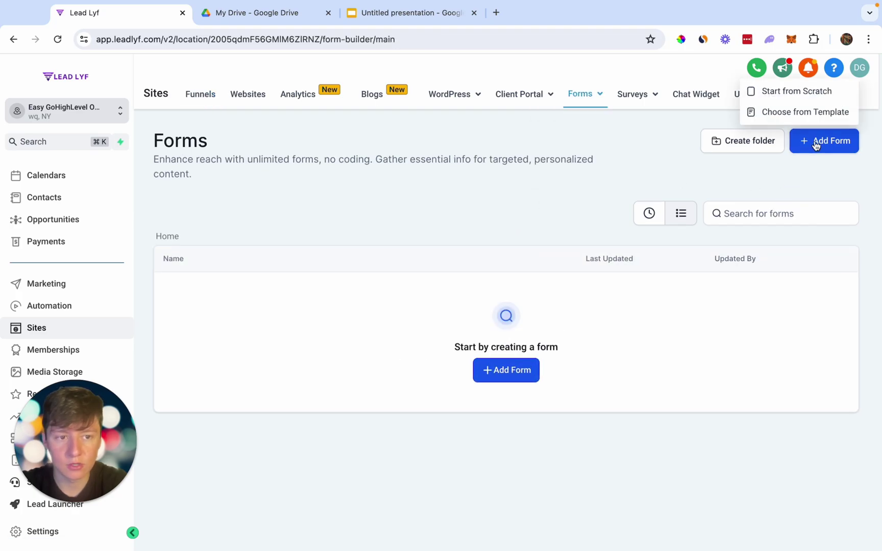
pyautogui.click(803, 100)
pyautogui.write('Free Quote Plumber Form')
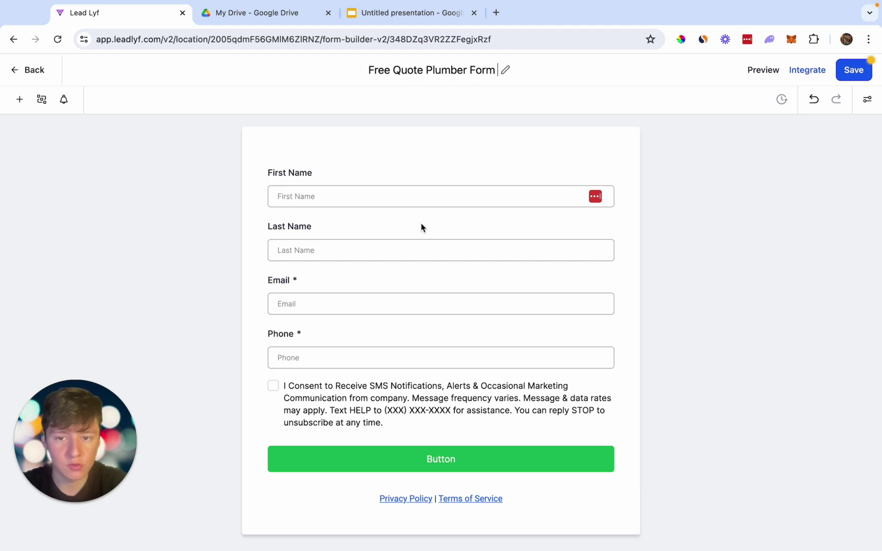
# Replace the First Name and Last Name fields with a Full Name field.
pyautogui.click(415, 189)
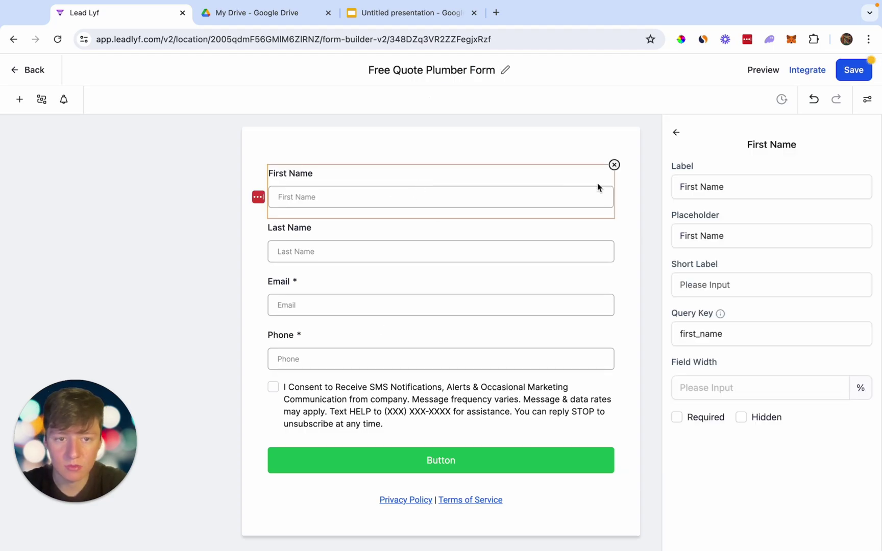
pyautogui.click(614, 165)
pyautogui.click(614, 165)
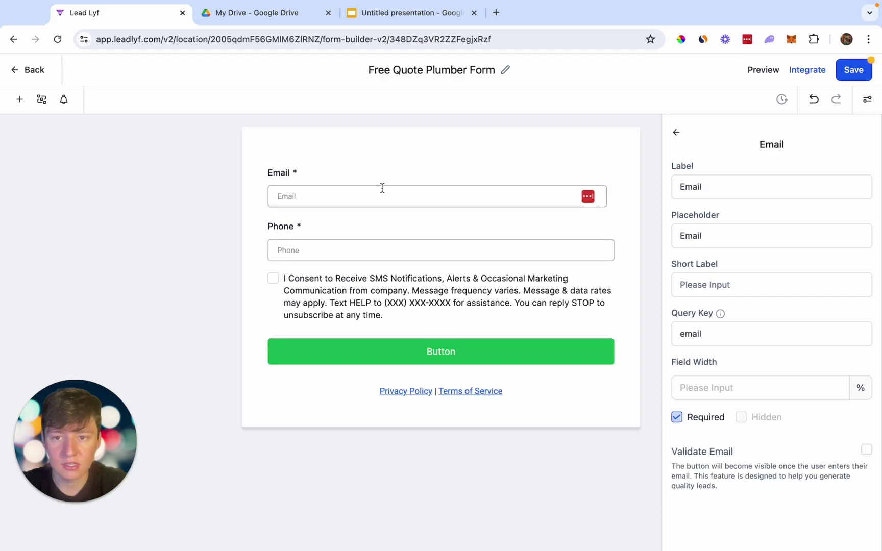
pyautogui.click(19, 99)
pyautogui.moveTo(39, 225); pyautogui.dragTo(312, 172)
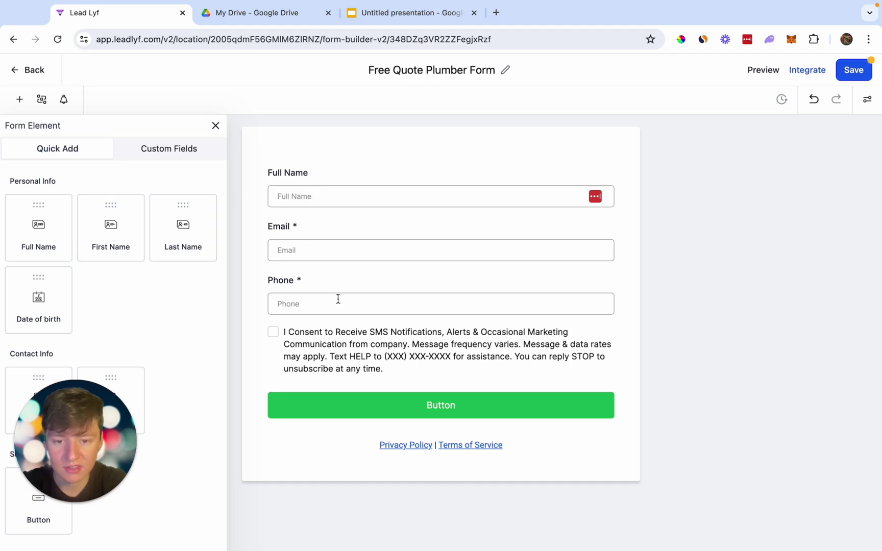
# Relabel the form button 'Submit', colour it blue, and save the form.
pyautogui.click(452, 406)
pyautogui.doubleClick(684, 222)
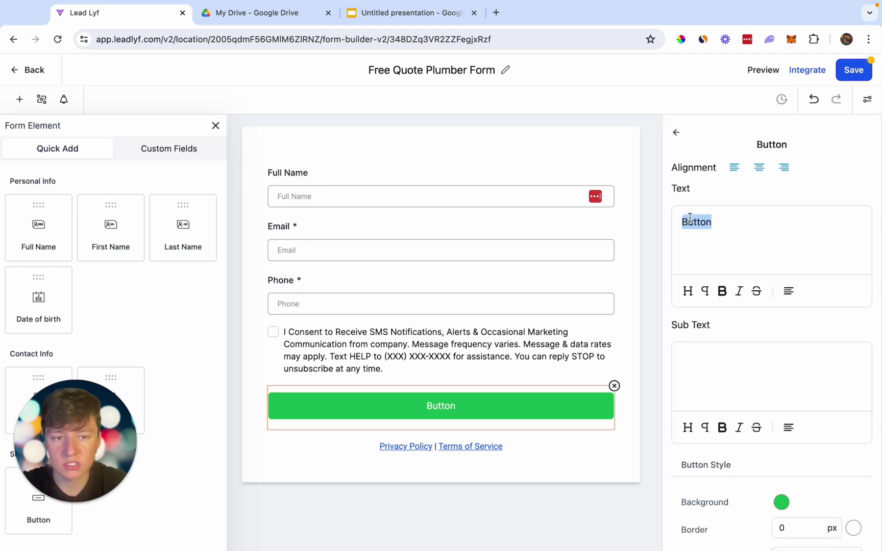
pyautogui.write('Submit')
pyautogui.click(781, 502)
pyautogui.moveTo(772, 431); pyautogui.dragTo(787, 432)
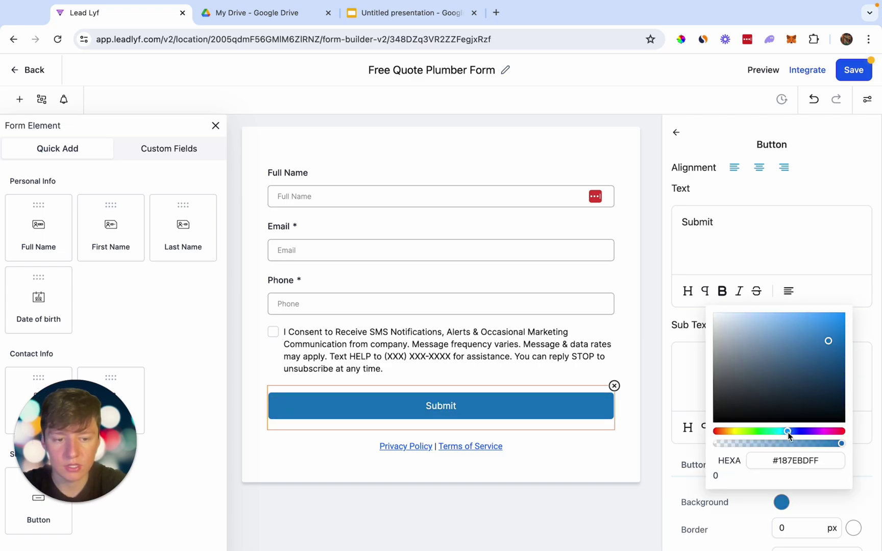
pyautogui.click(853, 72)
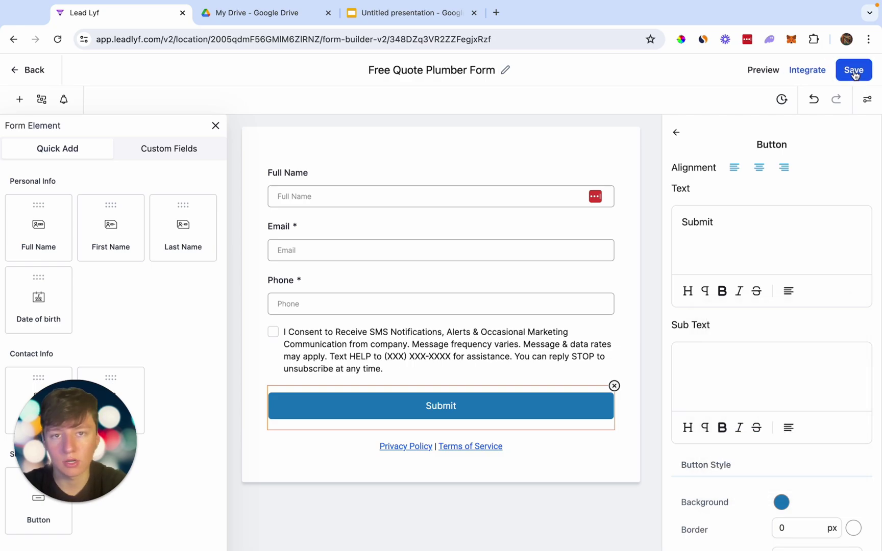
# Open the Plumbing Services Leads website's Home page in the editor.
pyautogui.click(39, 82)
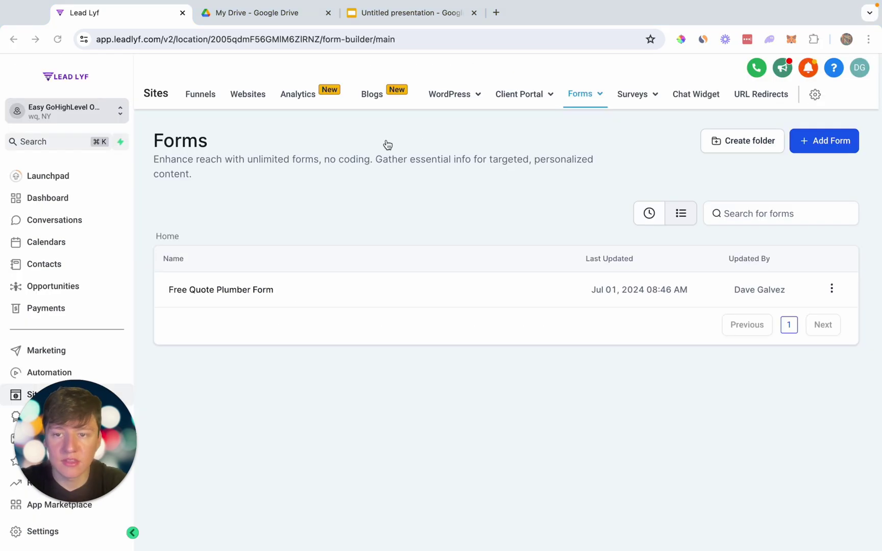
pyautogui.click(259, 99)
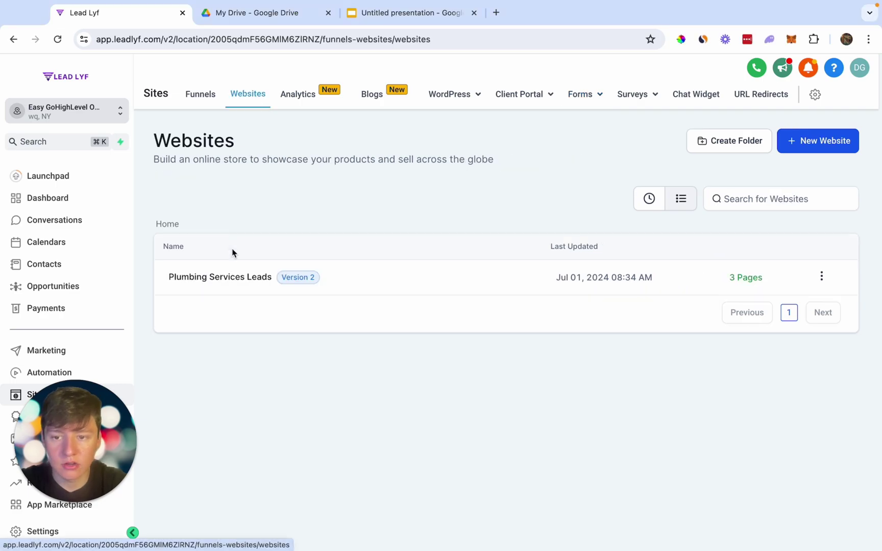
pyautogui.click(232, 284)
pyautogui.click(189, 372)
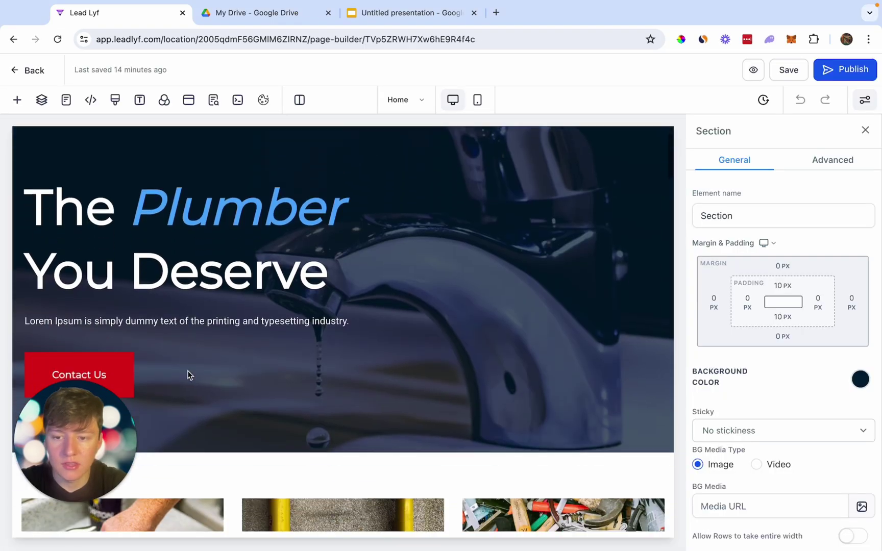
# Change the Contact Us button text to 'Get A Free Quote' and set it to open a popup.
pyautogui.click(85, 350)
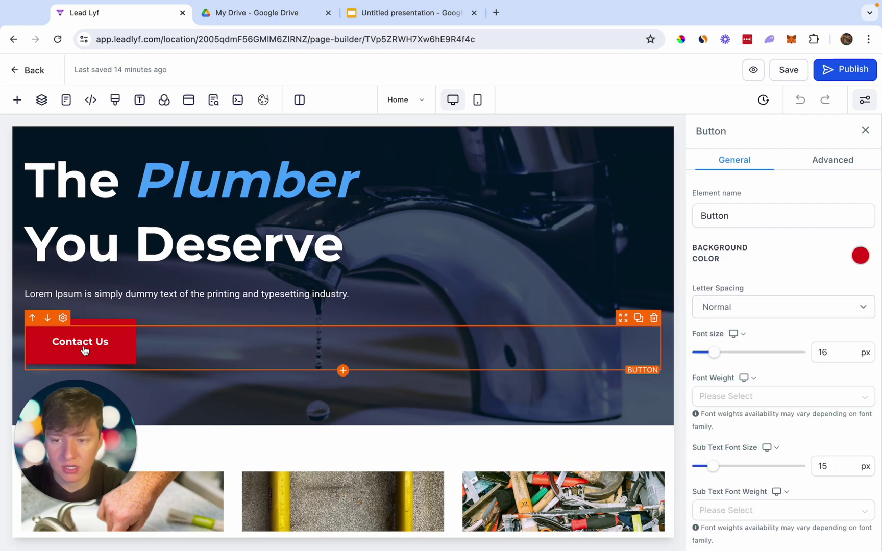
pyautogui.scroll(-12, 817, 498)
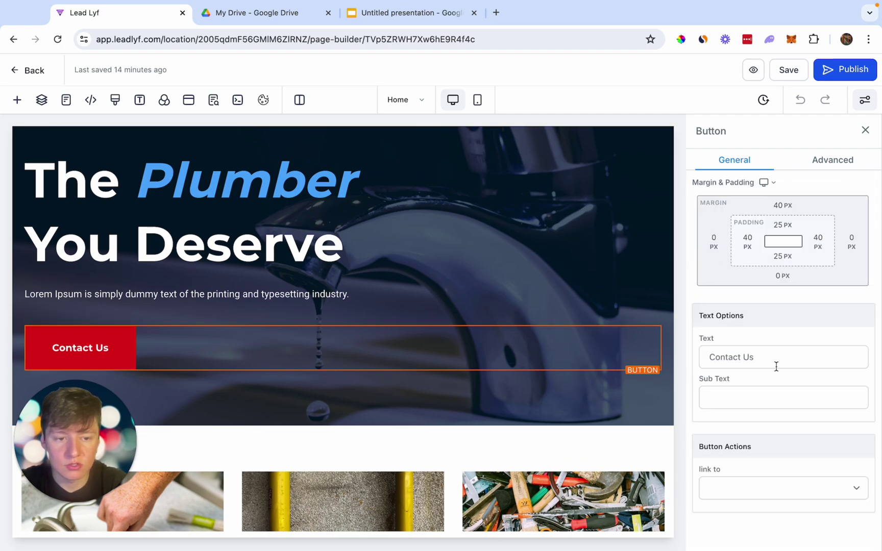
pyautogui.tripleClick(776, 366)
pyautogui.write('Get A')
pyautogui.click(827, 454)
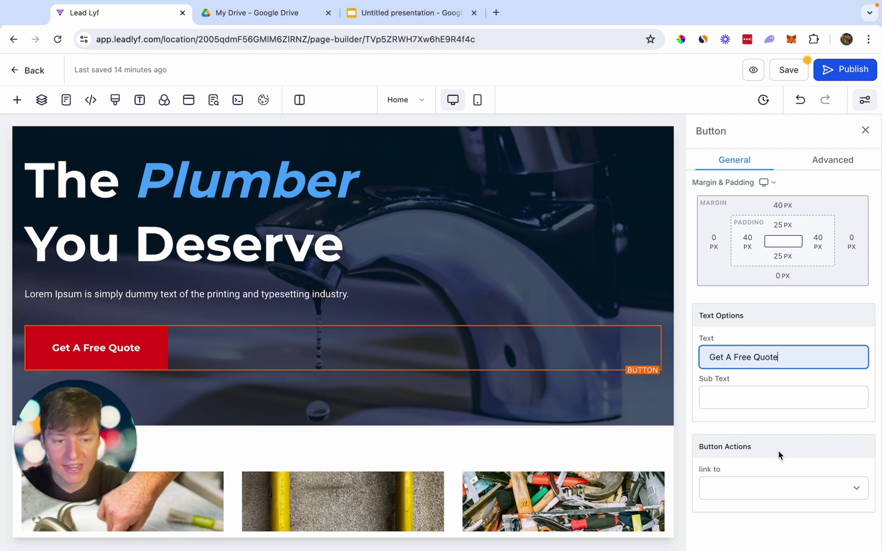
pyautogui.click(765, 492)
pyautogui.click(760, 489)
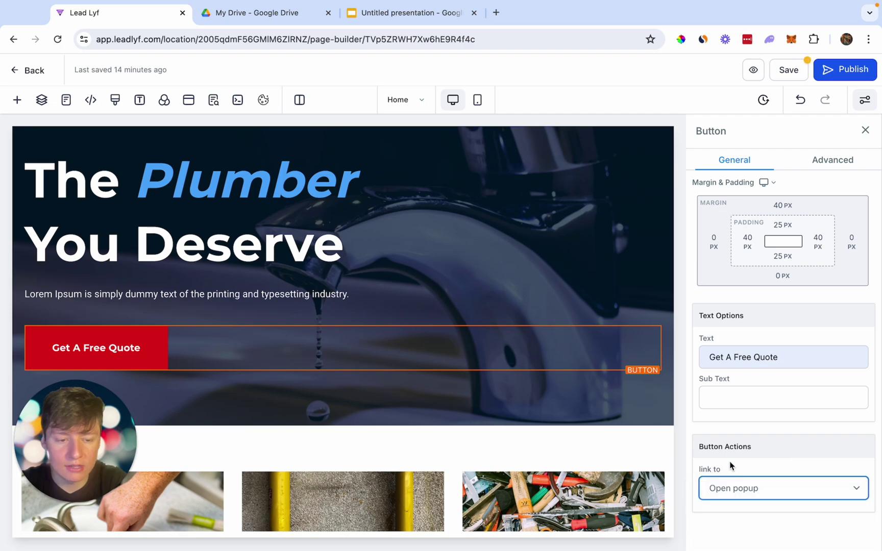
# Add a one-column row to the popup holding the Free Quote Plumber Form.
pyautogui.click(189, 102)
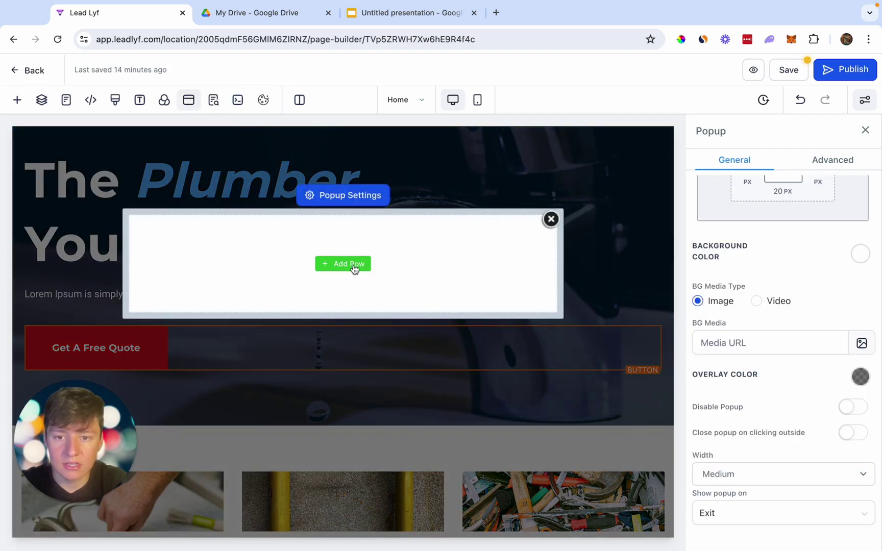
pyautogui.click(352, 264)
pyautogui.click(192, 204)
pyautogui.click(339, 282)
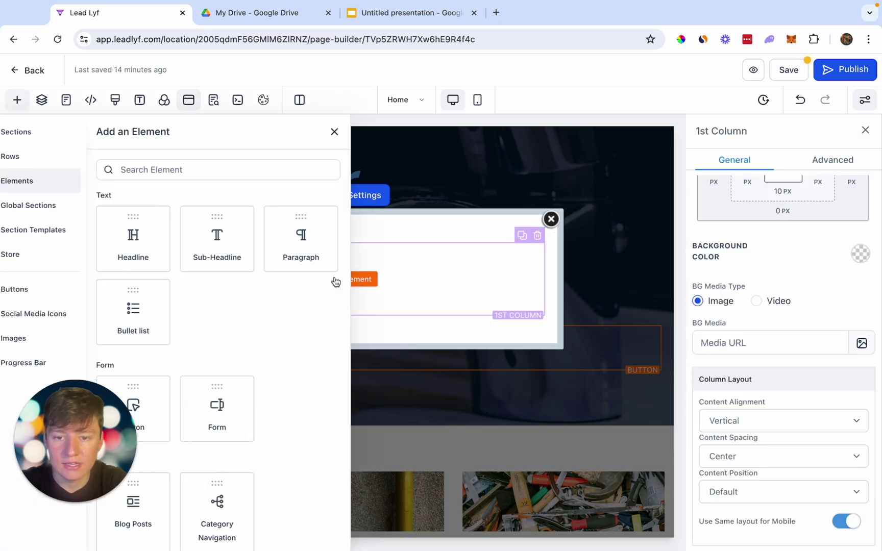
pyautogui.scroll(-2, 251, 350)
pyautogui.click(250, 350)
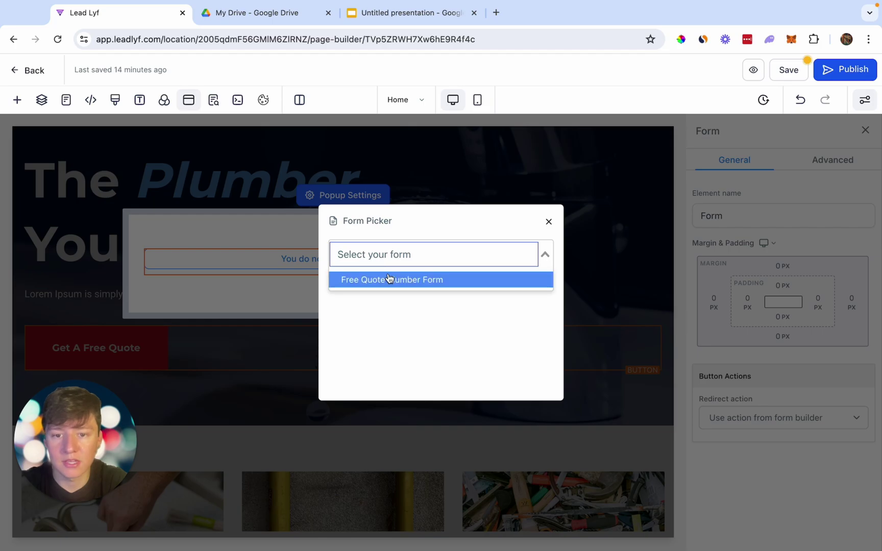
pyautogui.click(400, 282)
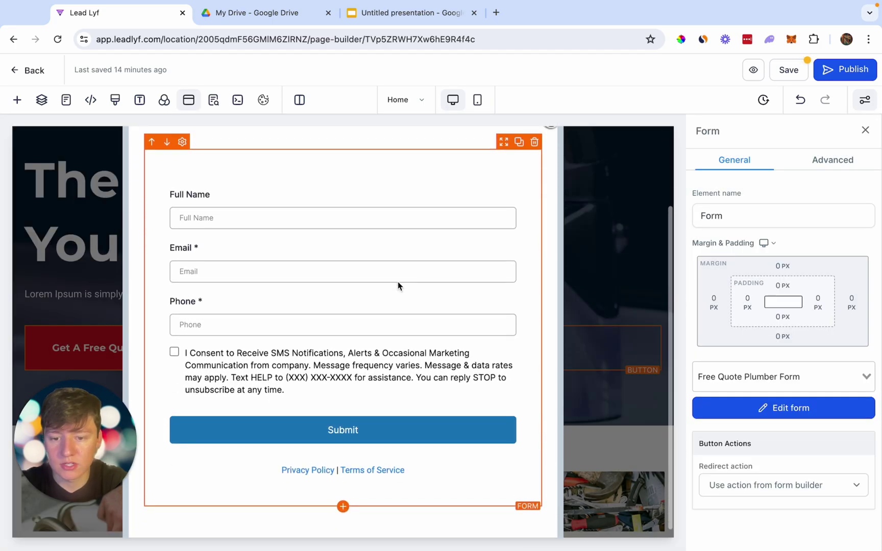
# Place a headline above the form reading 'Get A Free Quote'.
pyautogui.click(343, 500)
pyautogui.click(166, 188)
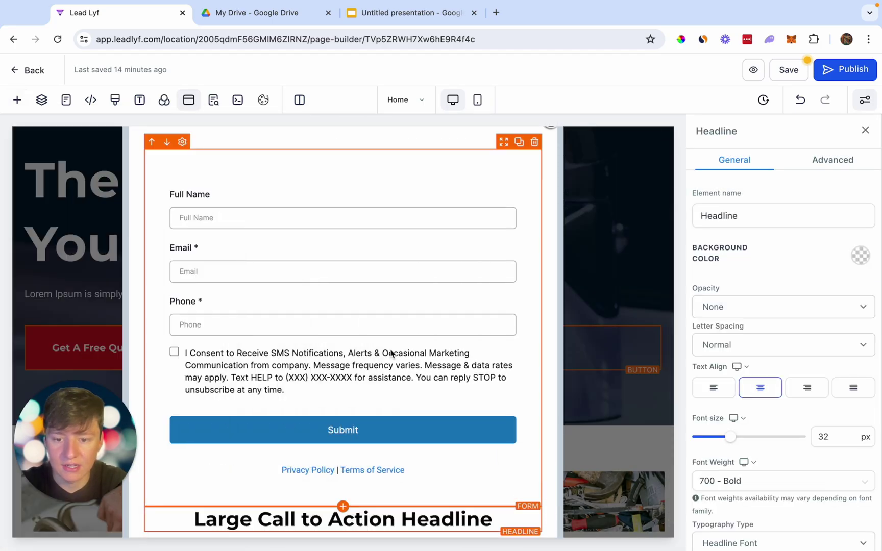
pyautogui.click(154, 469)
pyautogui.click(275, 262)
pyautogui.tripleClick(276, 263)
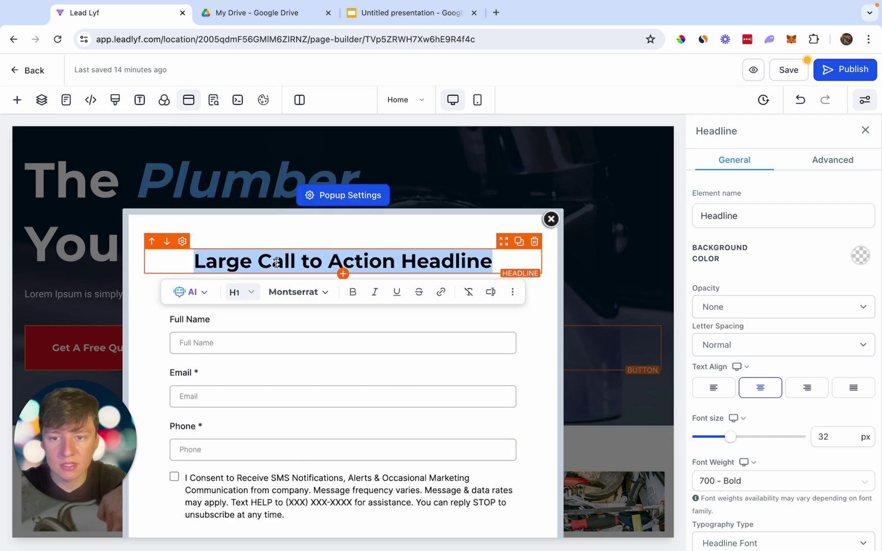
pyautogui.write('Get A Free QUo')
pyautogui.press('BackSpace')
pyautogui.press('BackSpace')
pyautogui.write('uote')
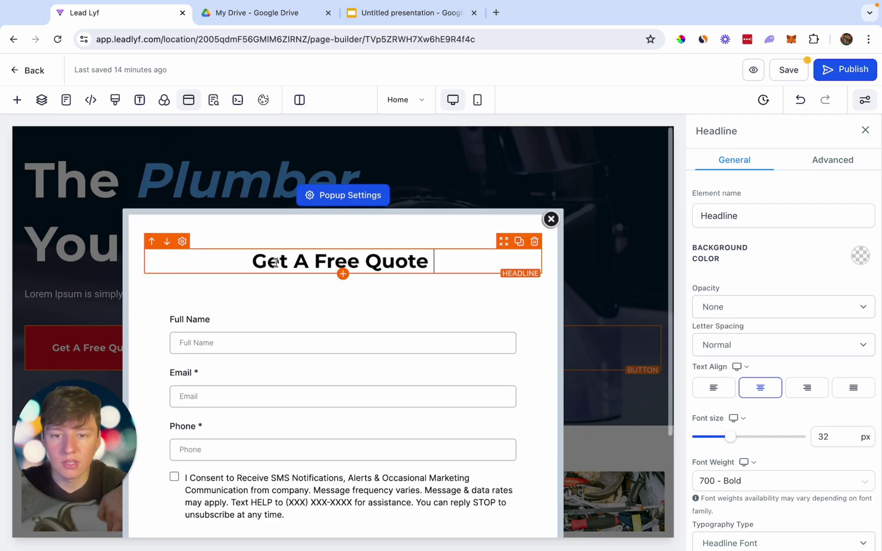
pyautogui.scroll(-2, 275, 262)
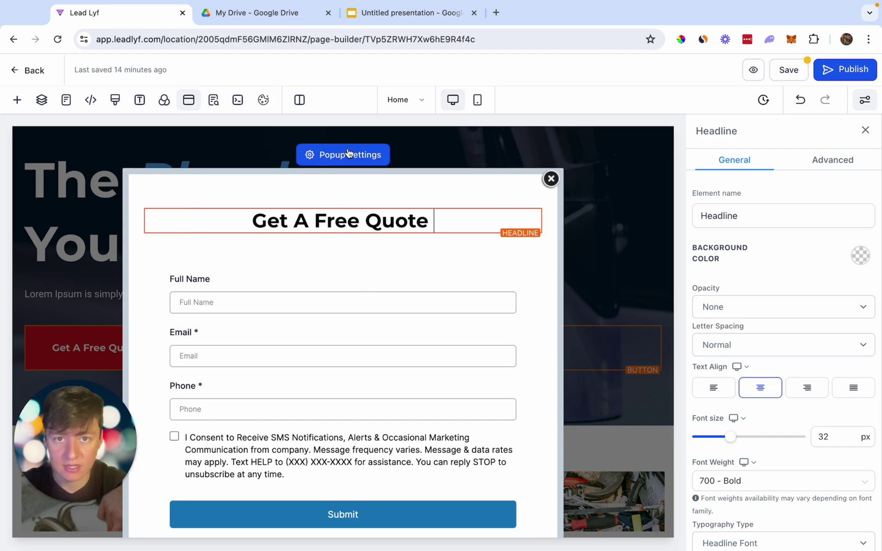
# Save the page, test the Get A Free Quote popup in the preview, then return to Lead Lyf.
pyautogui.click(754, 70)
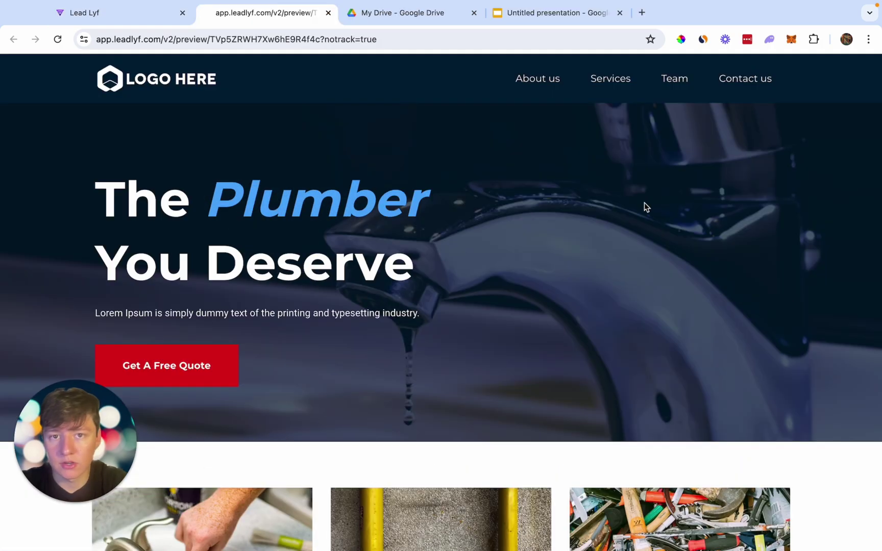
pyautogui.scroll(-1, 640, 258)
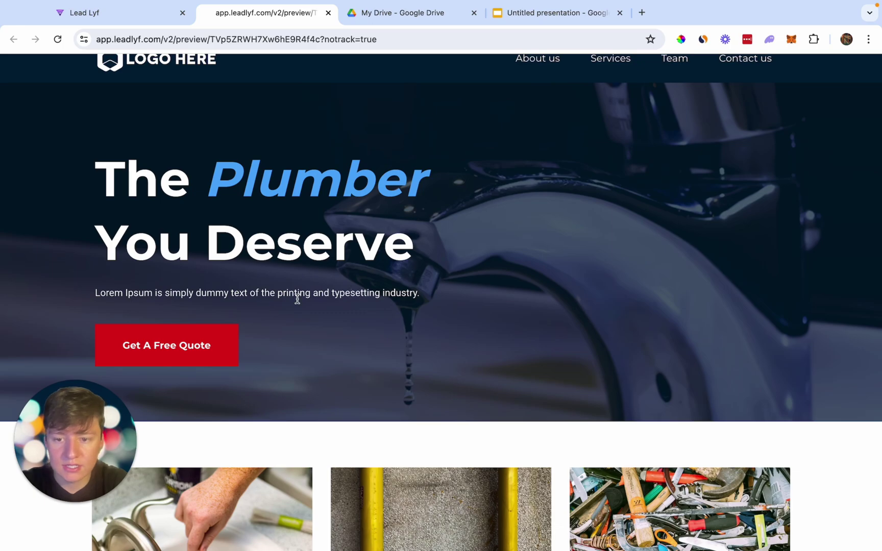
pyautogui.click(205, 345)
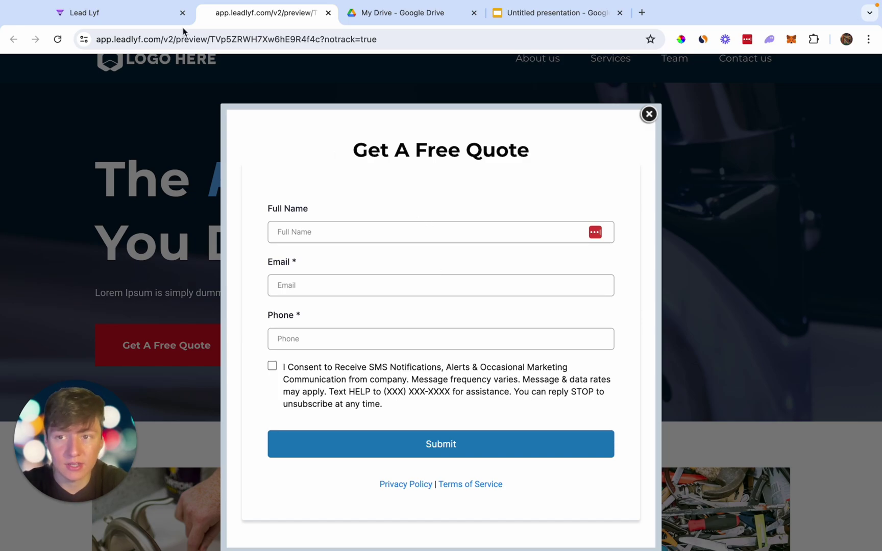
pyautogui.click(148, 18)
pyautogui.click(18, 73)
# Create a blank workflow named 'Website Form'.
pyautogui.click(39, 334)
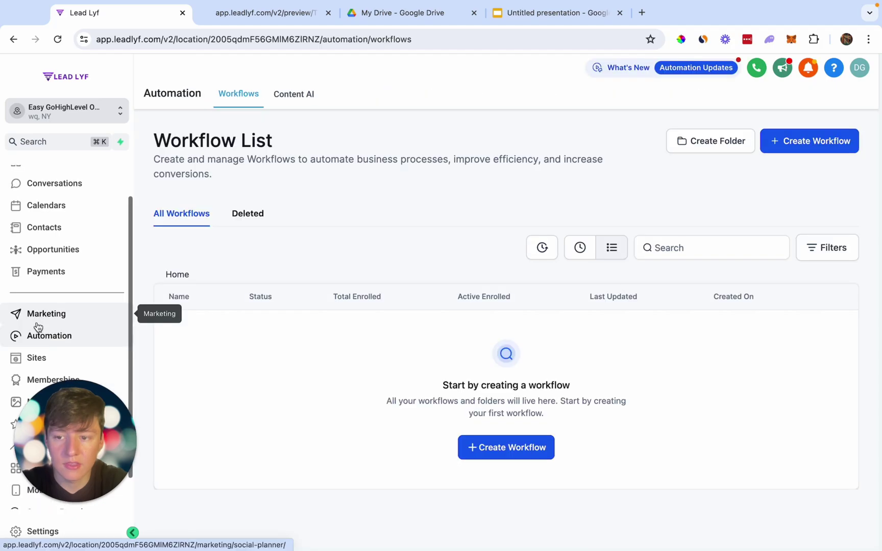
pyautogui.click(783, 140)
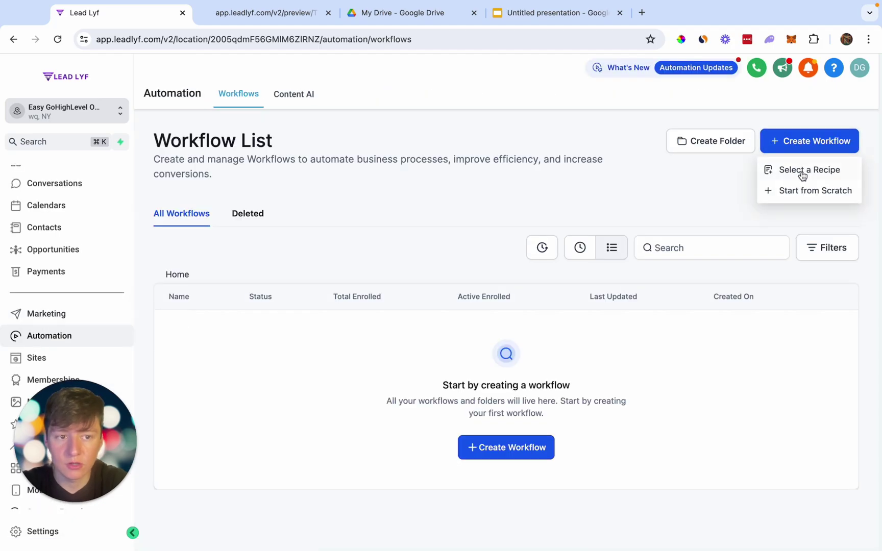
pyautogui.click(812, 191)
pyautogui.click(492, 70)
pyautogui.write('Websit')
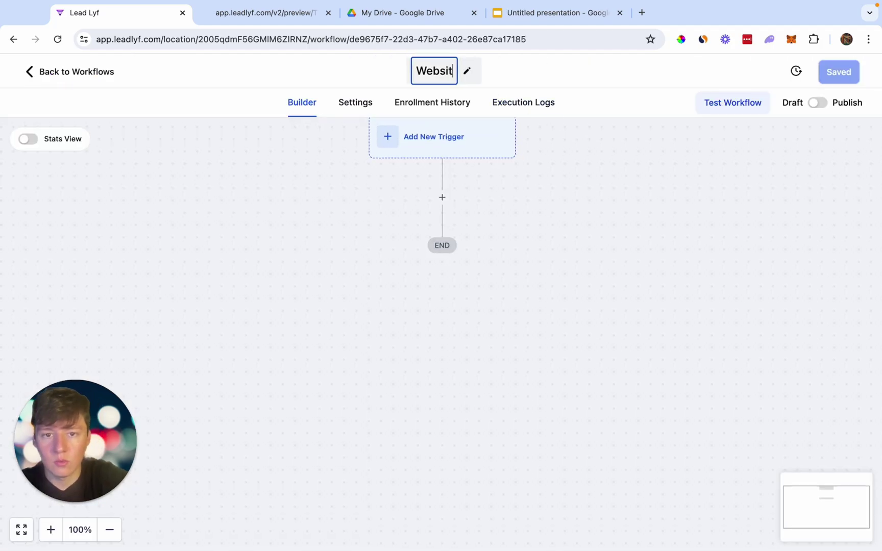
pyautogui.write('e Form')
# Add a Form Submitted trigger filtered to the Free Quote Plumber Form and save it.
pyautogui.click(459, 179)
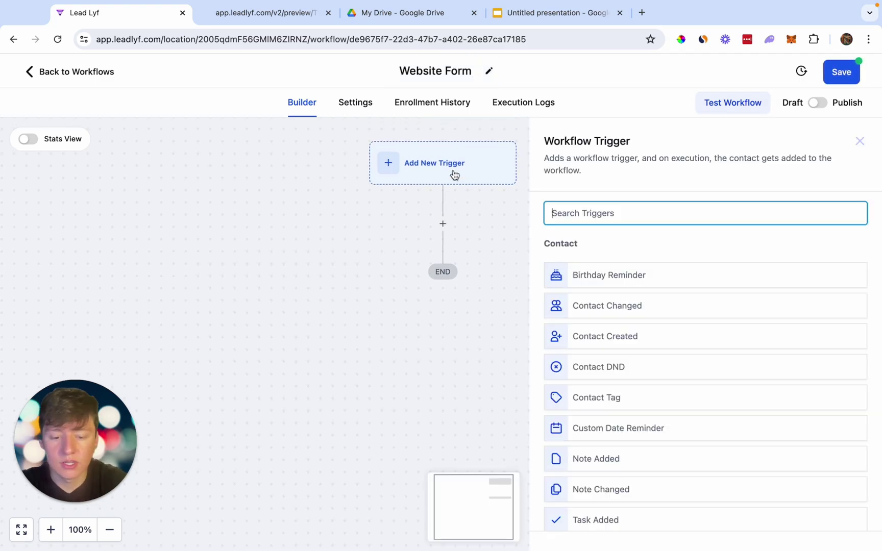
pyautogui.write('for')
pyautogui.click(576, 276)
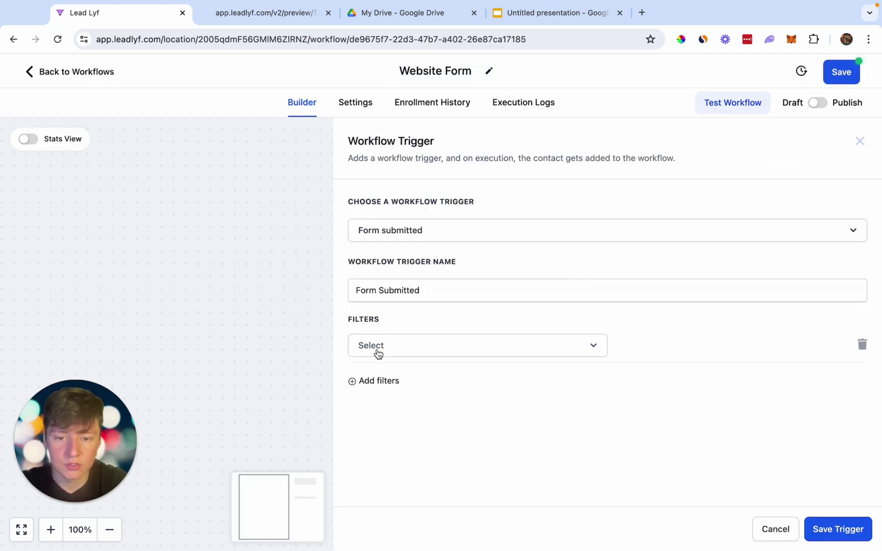
pyautogui.click(378, 354)
pyautogui.click(383, 428)
pyautogui.click(687, 348)
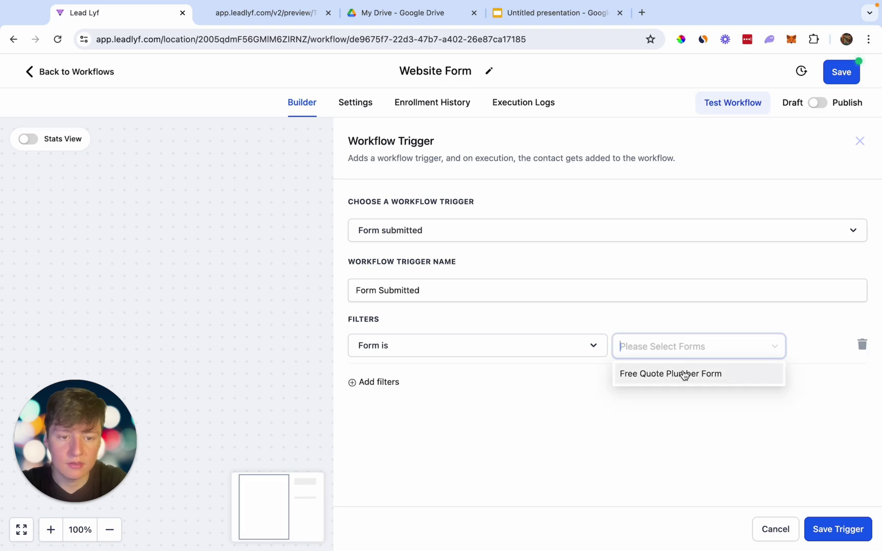
pyautogui.click(701, 374)
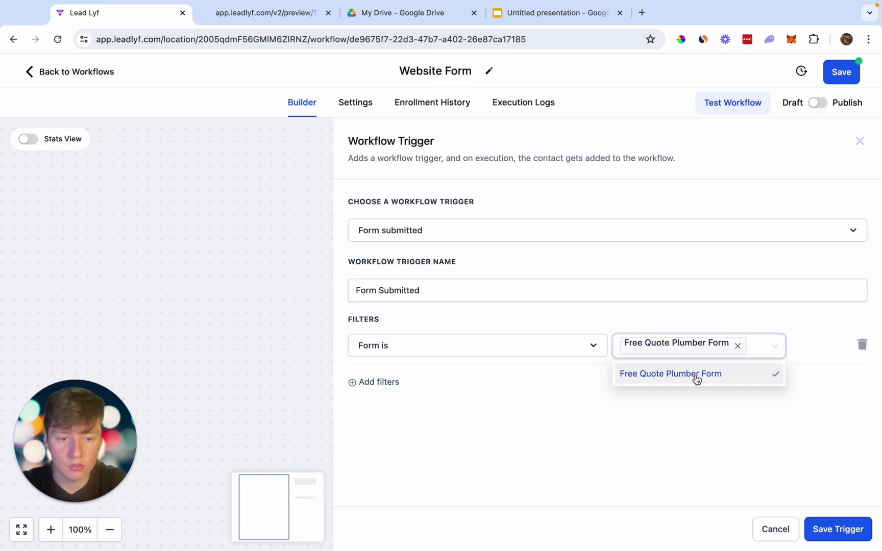
pyautogui.click(833, 536)
pyautogui.click(286, 20)
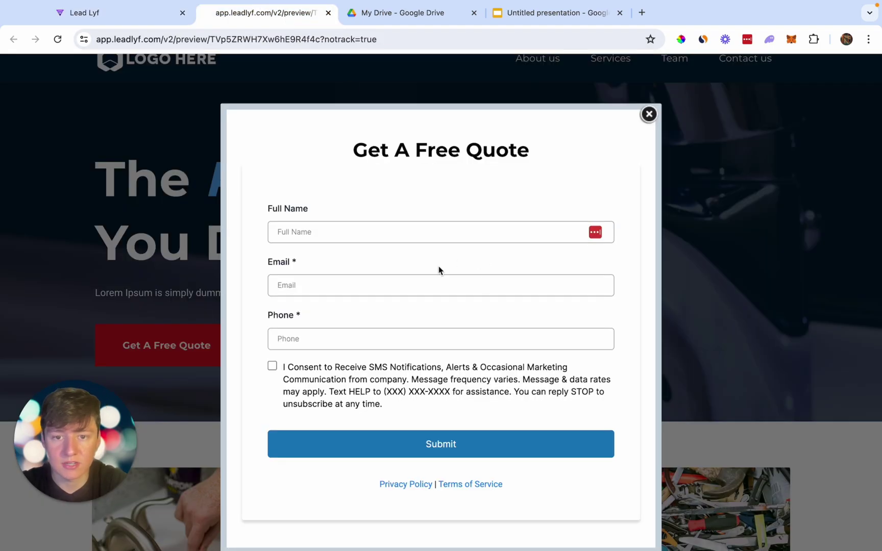
pyautogui.click(148, 17)
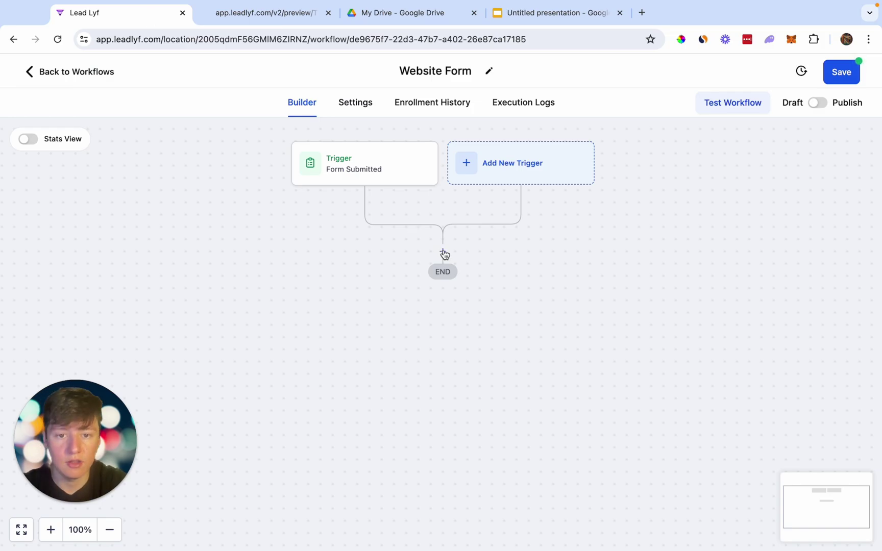
# Add an Add Contact Tag action that applies the 'web form' tag.
pyautogui.click(445, 255)
pyautogui.click(606, 354)
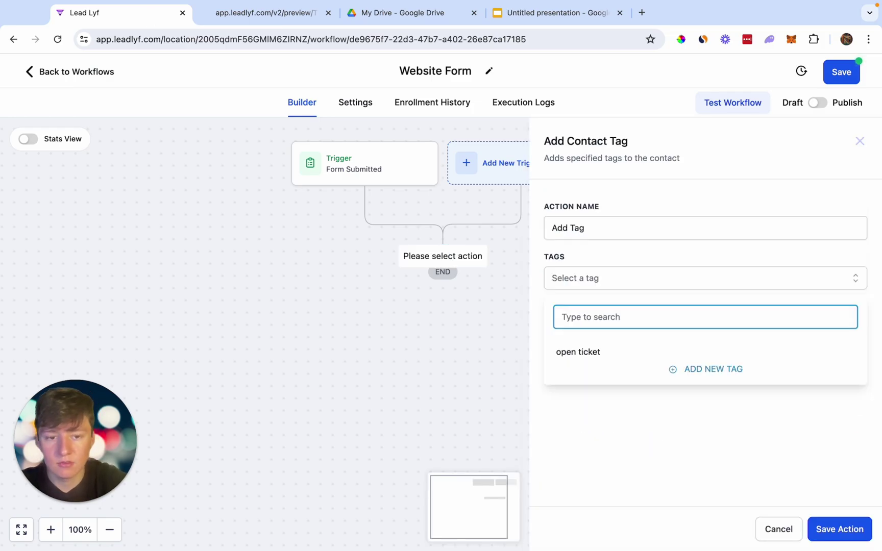
pyautogui.write('web form')
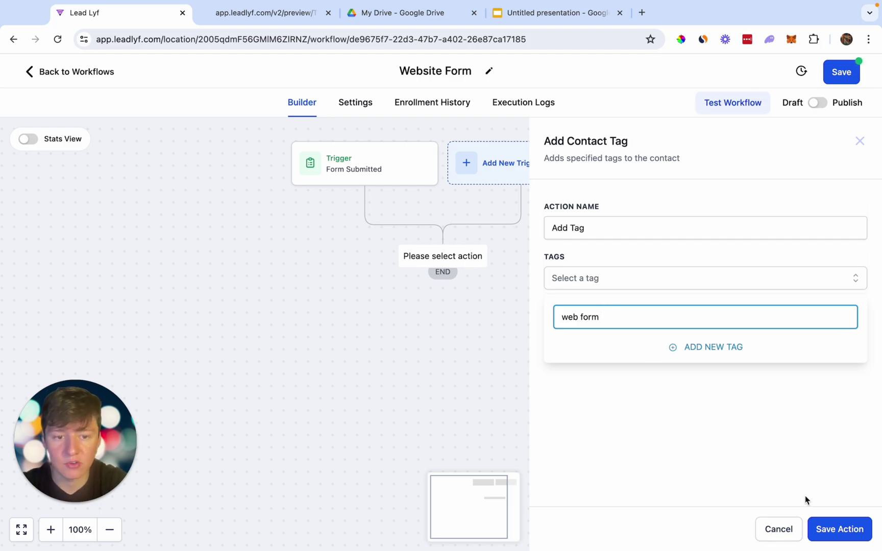
pyautogui.click(837, 529)
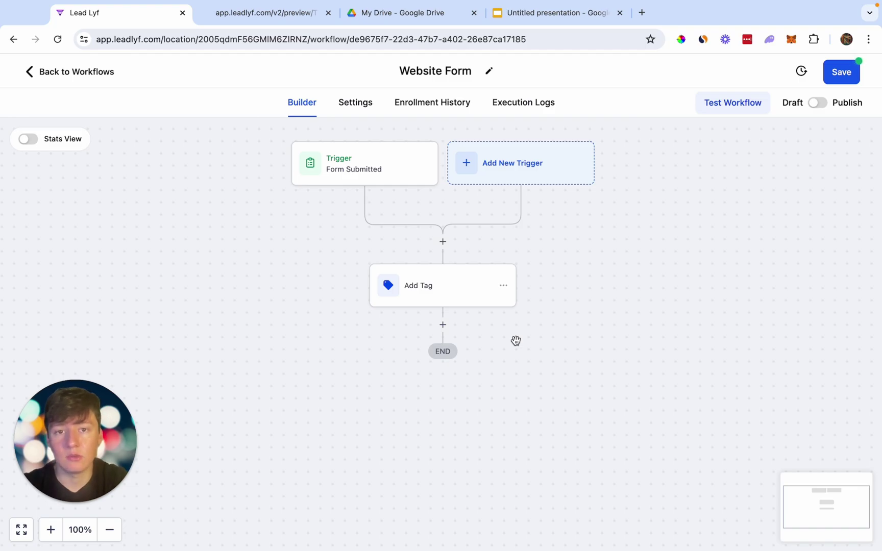
# Add an in-app Internal Notification titled 'You Got A New Website Lead!' with message 'a'.
pyautogui.click(443, 325)
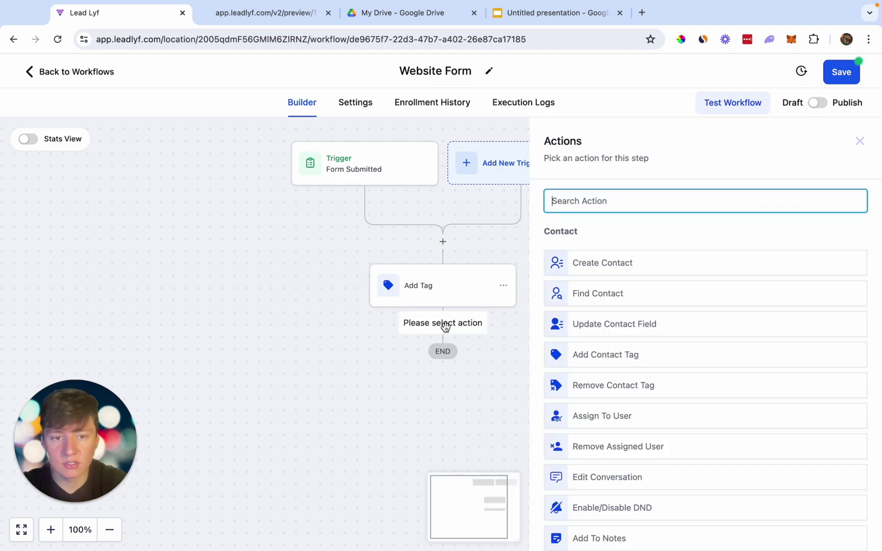
pyautogui.write('int')
pyautogui.click(623, 253)
pyautogui.click(589, 289)
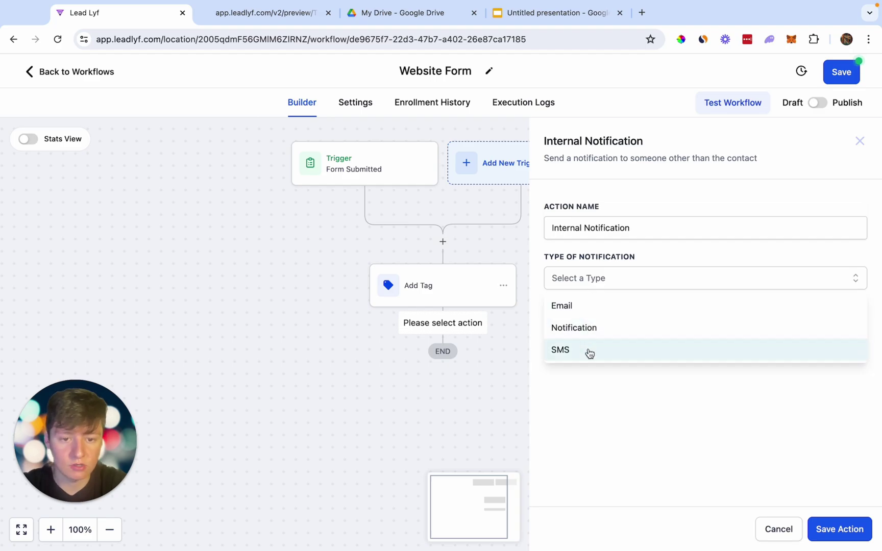
pyautogui.click(589, 329)
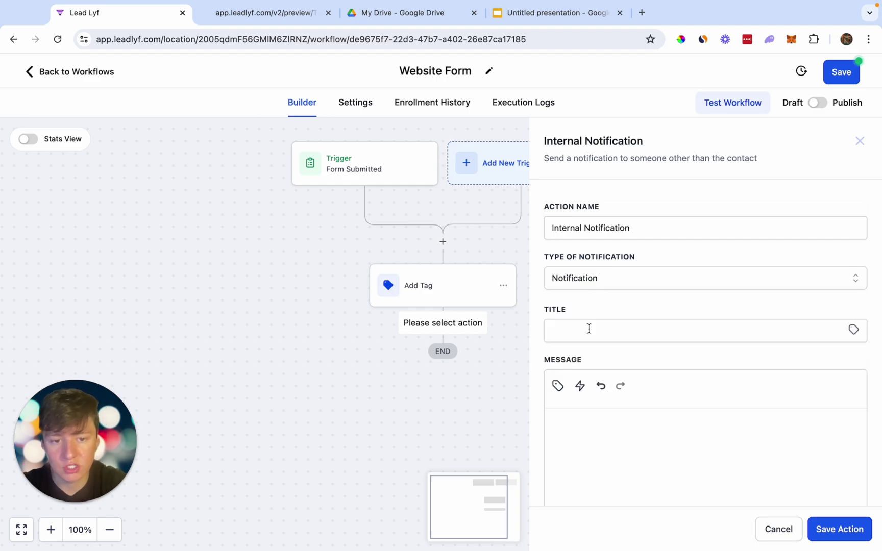
pyautogui.click(588, 329)
pyautogui.write('You Got')
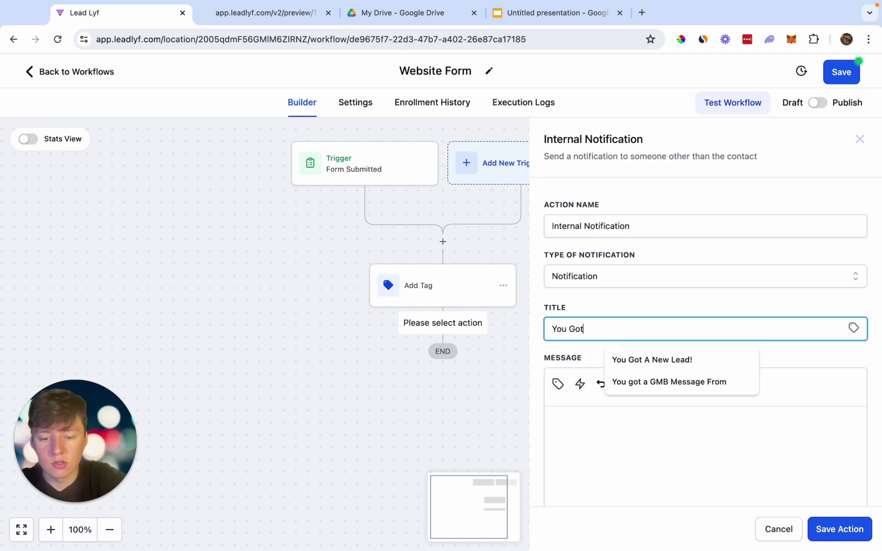
pyautogui.write(' A New Website L')
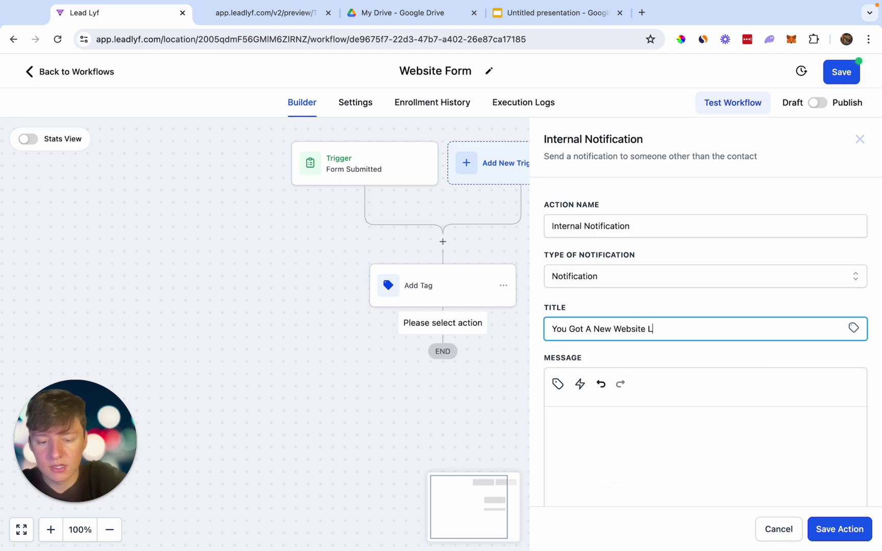
pyautogui.write('ead!')
pyautogui.click(579, 436)
pyautogui.scroll(-2, 572, 418)
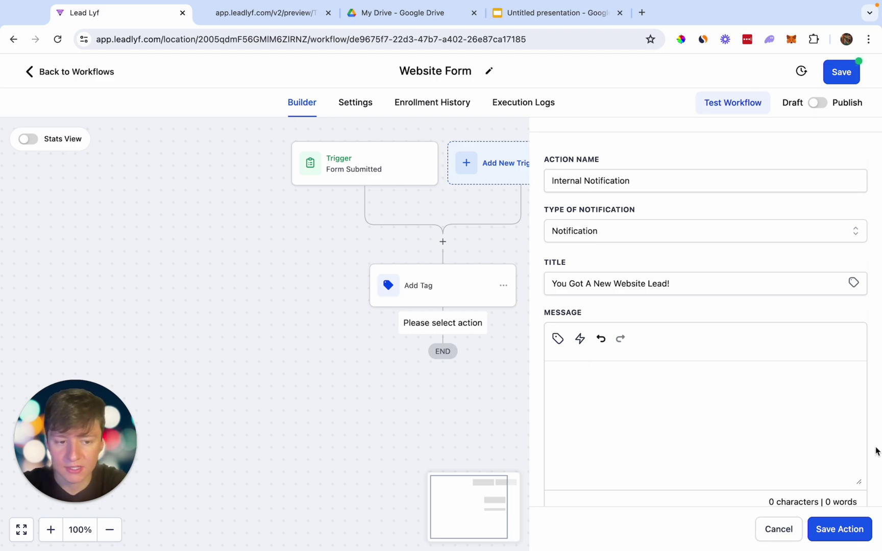
pyautogui.write('a')
pyautogui.click(840, 529)
pyautogui.click(840, 529)
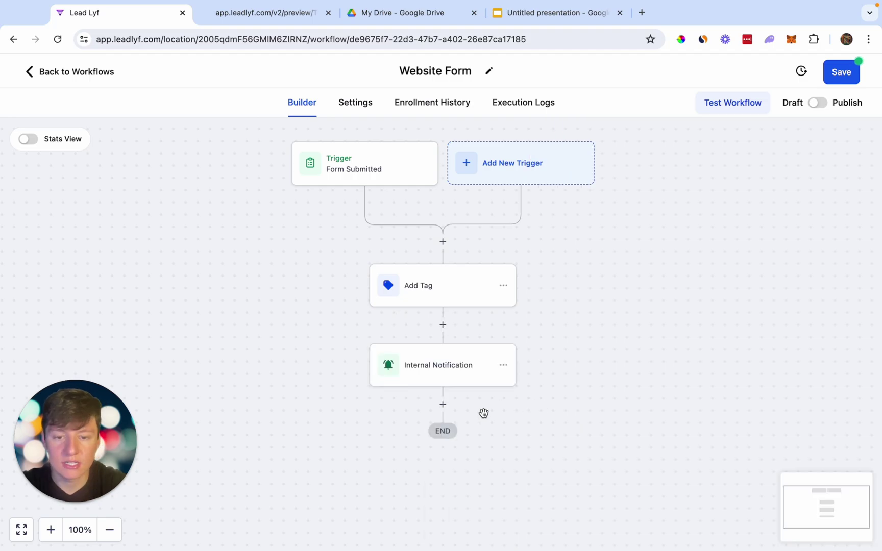
# Add a Create/Update Opportunity action in Plumber Sales Pipeline at the New Lead stage.
pyautogui.click(442, 406)
pyautogui.write('op')
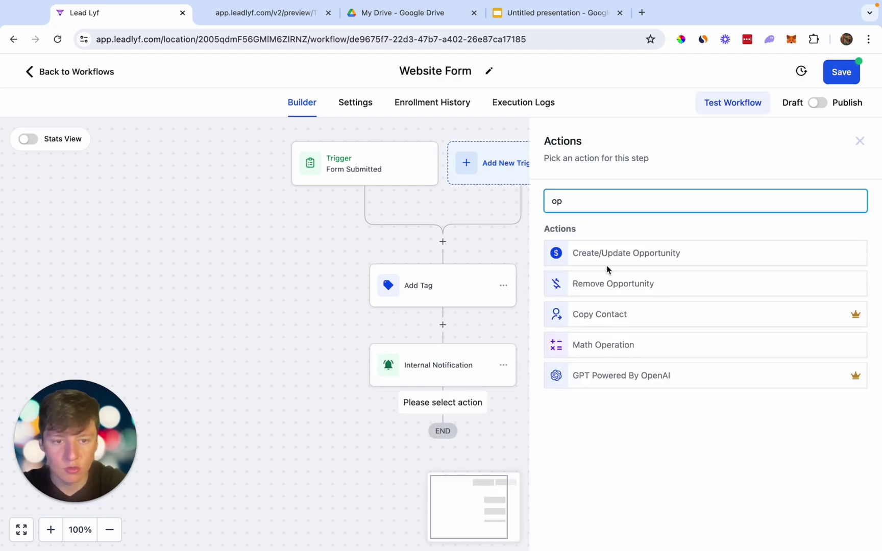
pyautogui.click(626, 253)
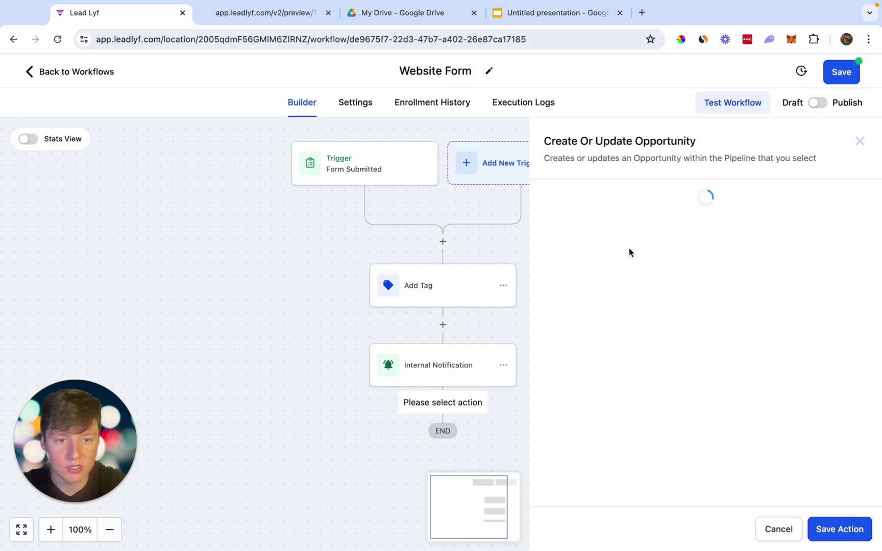
pyautogui.click(560, 277)
pyautogui.click(556, 334)
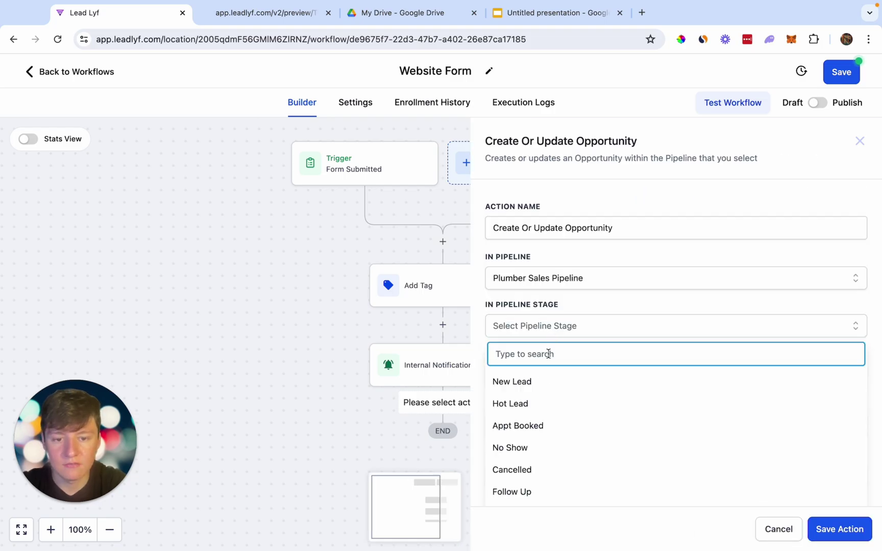
pyautogui.scroll(-1, 543, 382)
pyautogui.scroll(1, 543, 383)
pyautogui.click(534, 391)
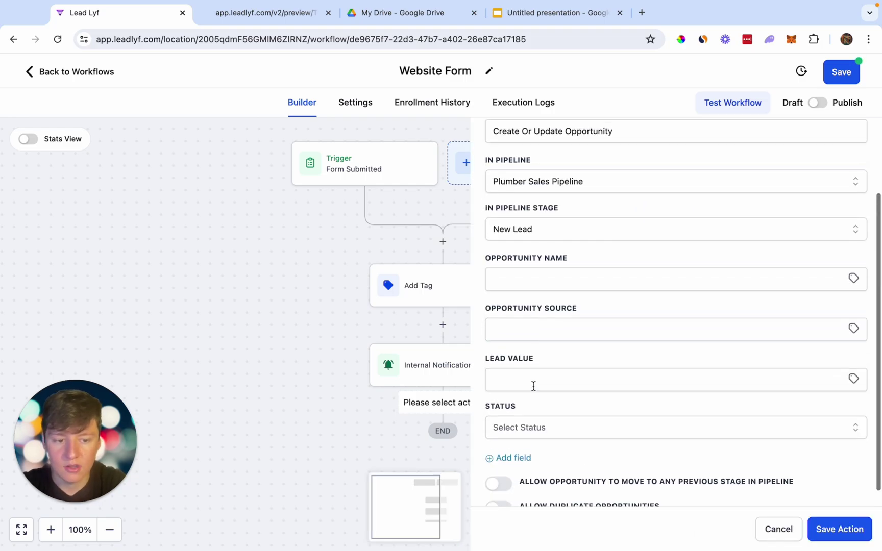
pyautogui.click(826, 529)
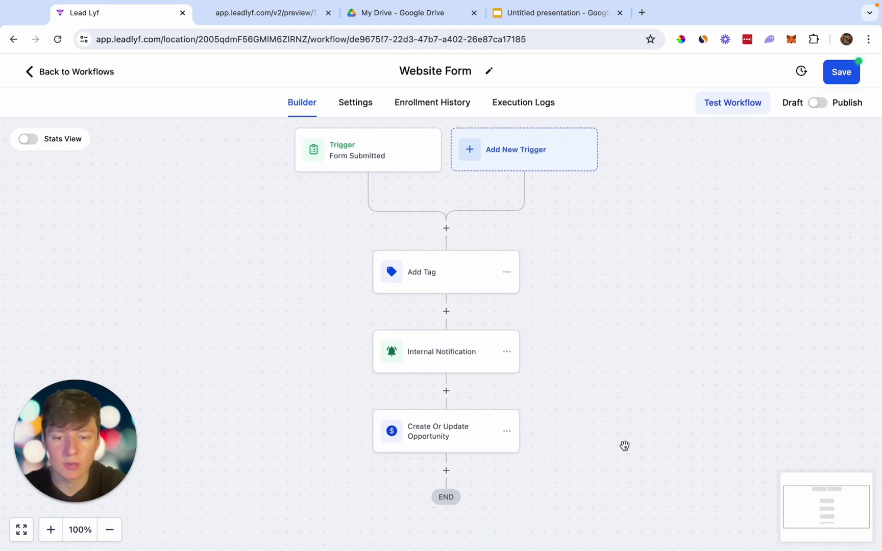
# Add a Send SMS action after the opportunity step with the message 'a'.
pyautogui.click(446, 470)
pyautogui.write('sm')
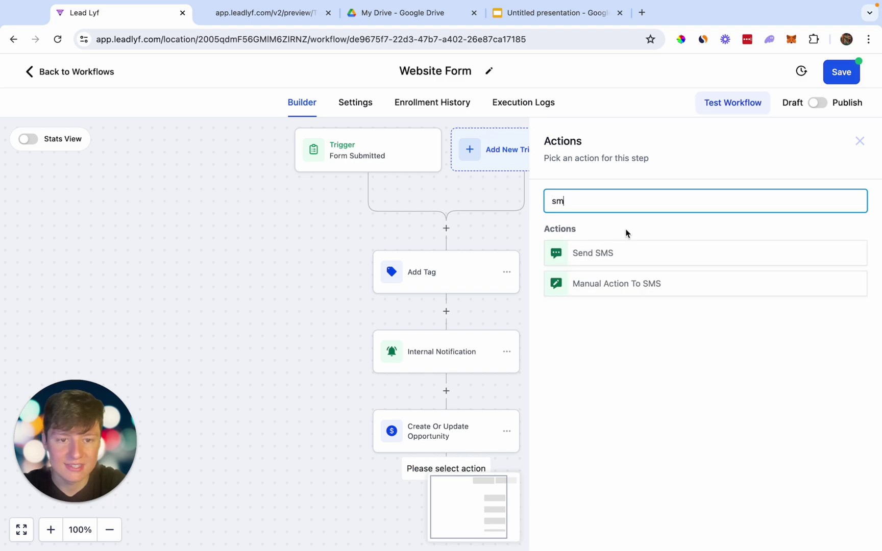
pyautogui.click(634, 252)
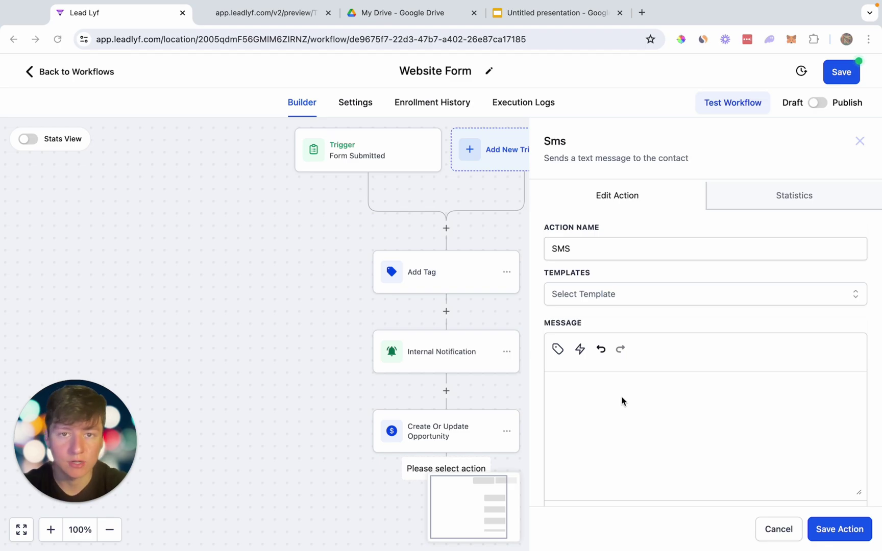
pyautogui.click(622, 401)
pyautogui.write('a')
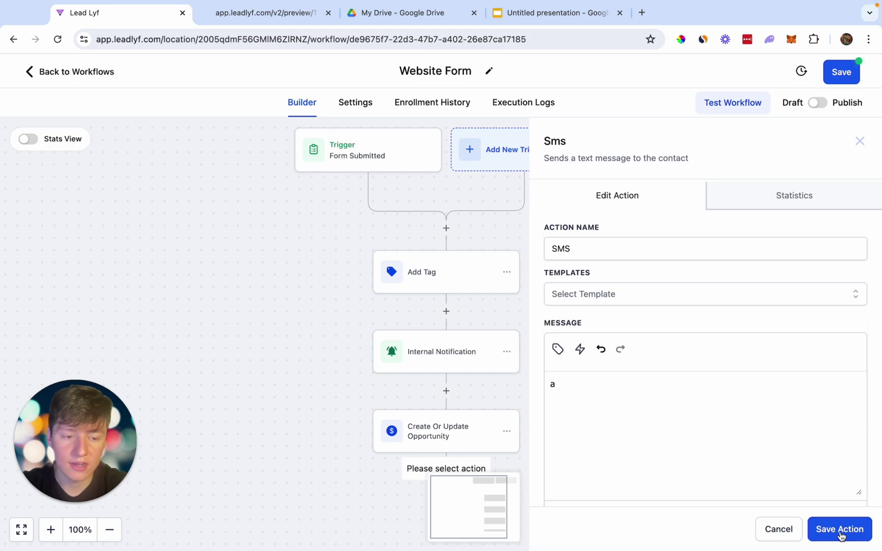
pyautogui.click(843, 529)
pyautogui.scroll(-2, 628, 461)
pyautogui.scroll(-2, 628, 462)
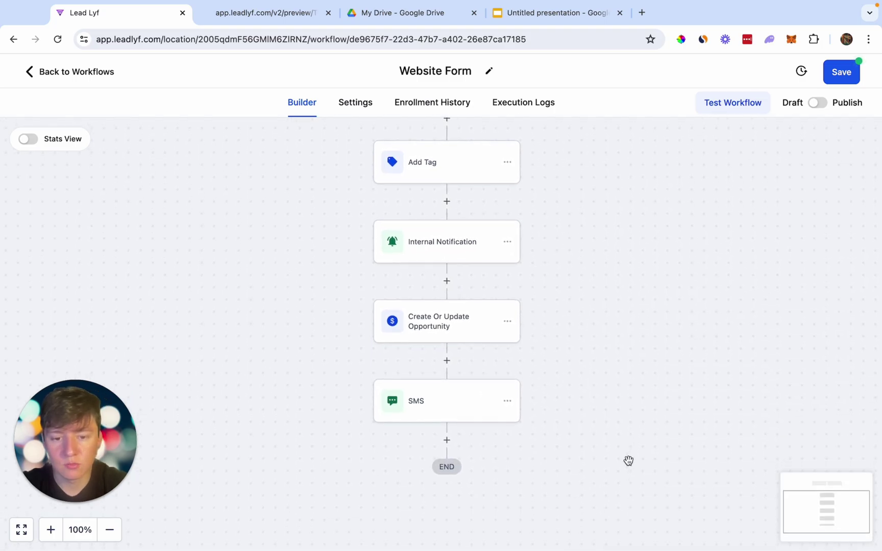
# Add a Wait step that waits for the contact's reply to the SMS.
pyautogui.click(447, 419)
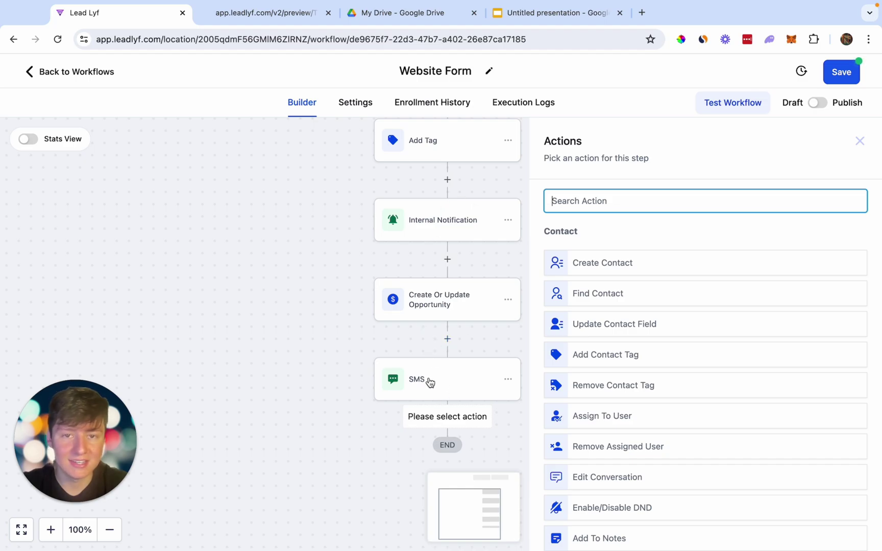
pyautogui.press('Escape')
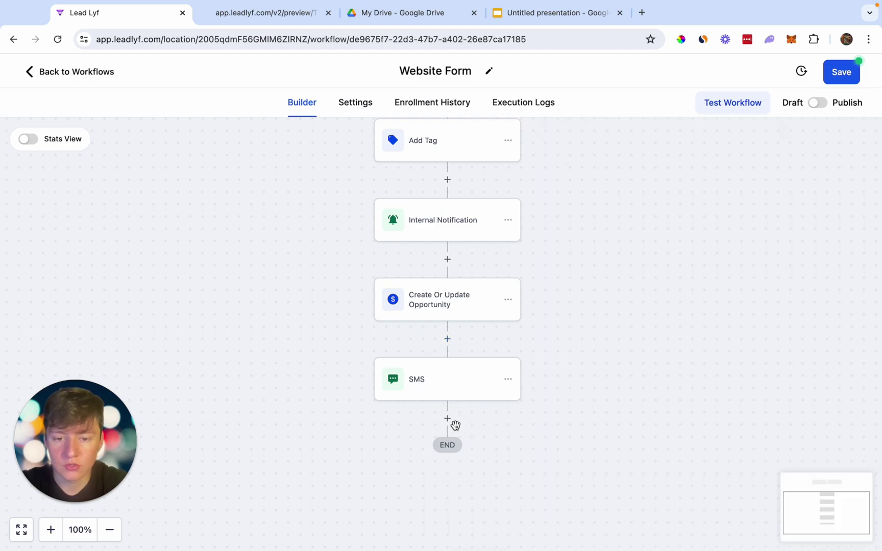
pyautogui.click(447, 420)
pyautogui.write('wai')
pyautogui.click(544, 254)
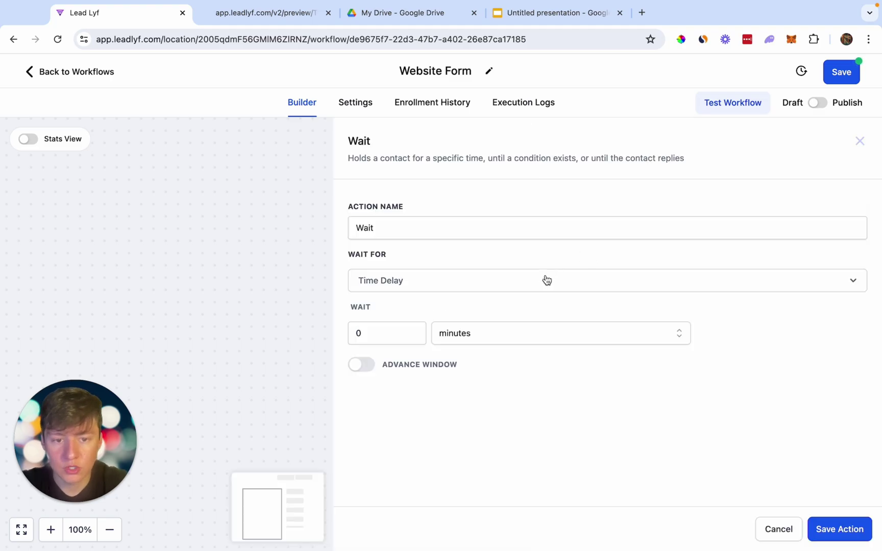
pyautogui.click(544, 281)
pyautogui.scroll(-3, 471, 426)
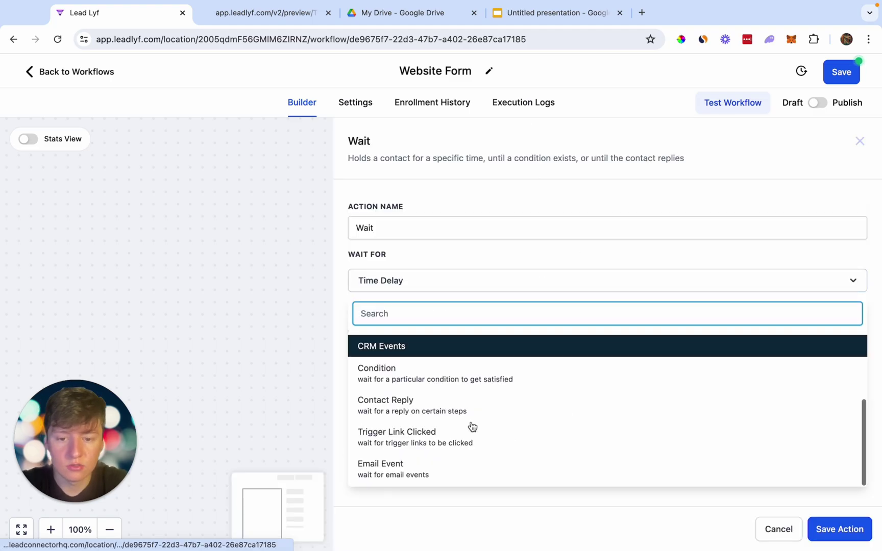
pyautogui.click(405, 417)
pyautogui.click(423, 331)
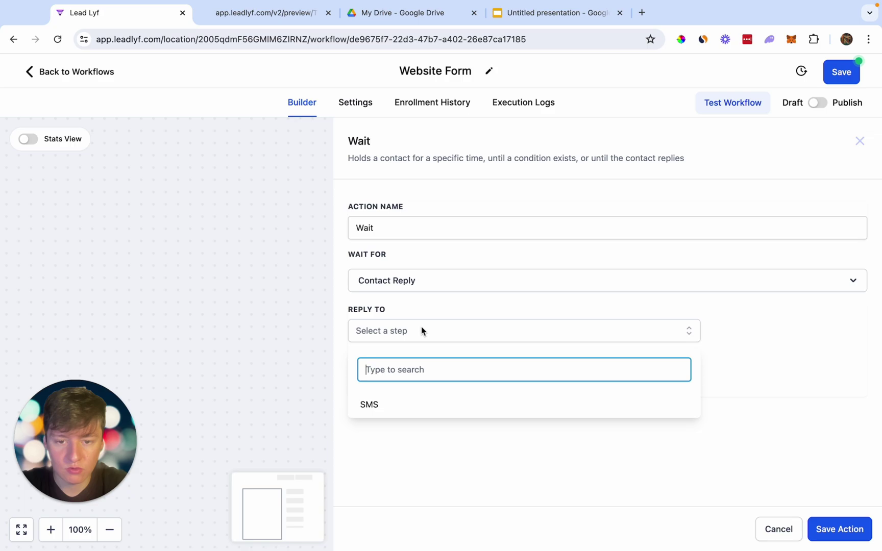
pyautogui.click(392, 401)
# Enable a 1-day timeout on the Wait step and save it.
pyautogui.click(458, 463)
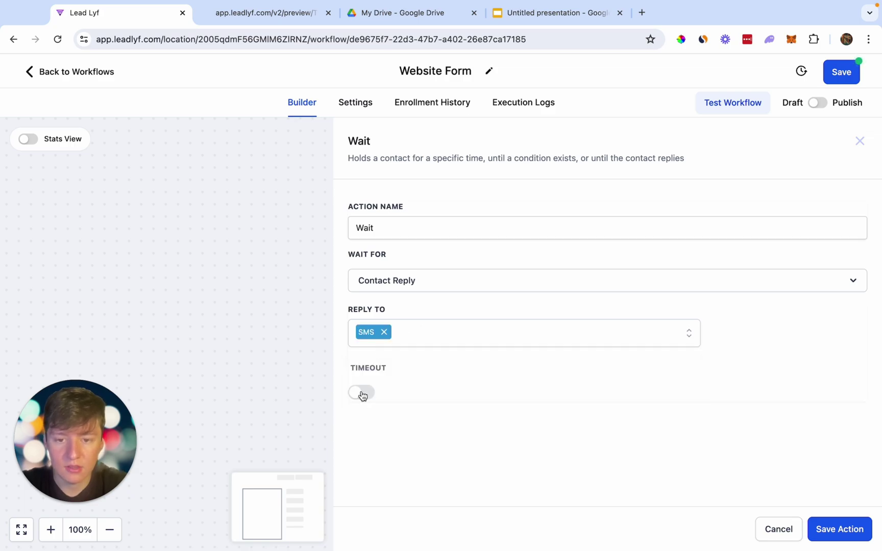
pyautogui.click(362, 395)
pyautogui.click(387, 420)
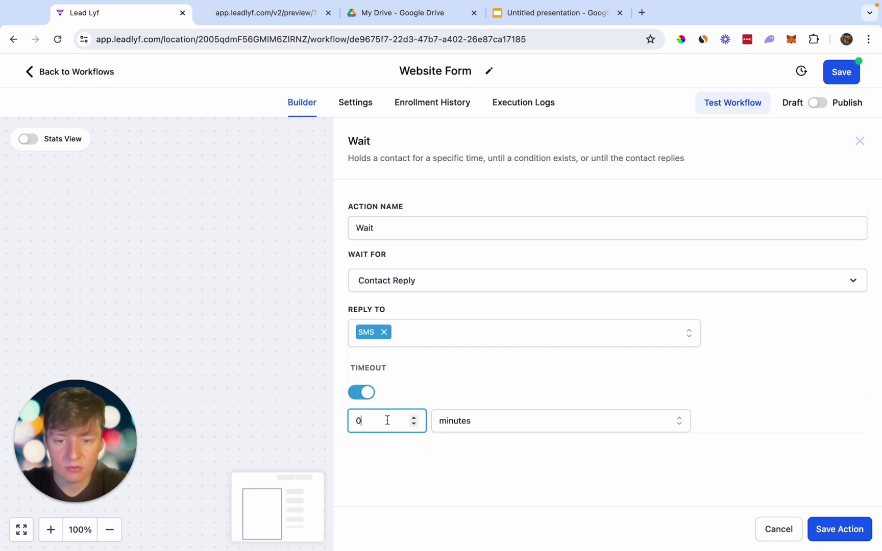
pyautogui.click(446, 423)
pyautogui.click(469, 454)
pyautogui.click(854, 529)
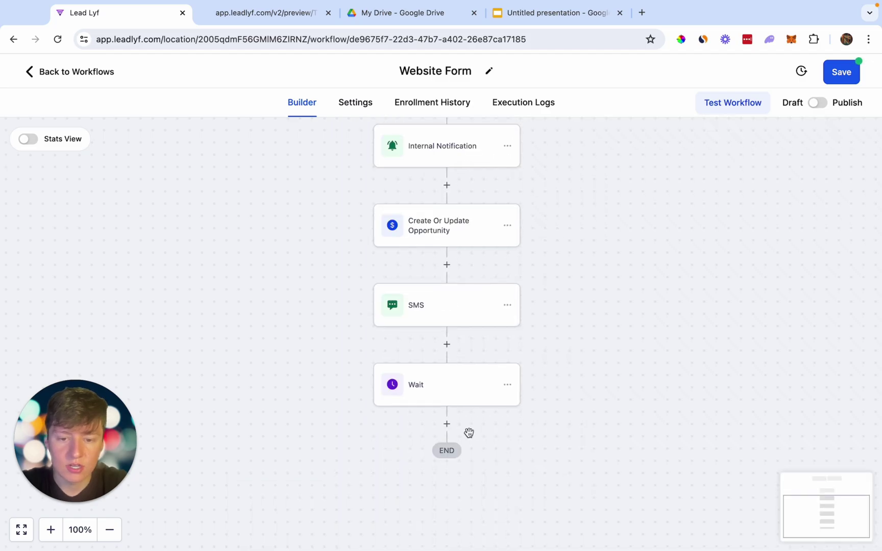
# Add an If/Else step after the Wait named 'Responded' with a branch named 'Yes'.
pyautogui.click(448, 425)
pyautogui.write('if')
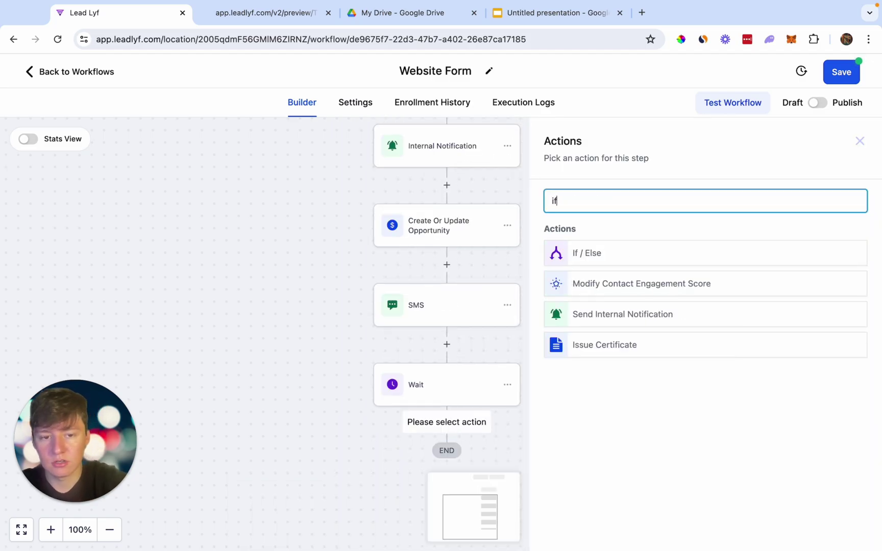
pyautogui.click(603, 259)
pyautogui.doubleClick(414, 238)
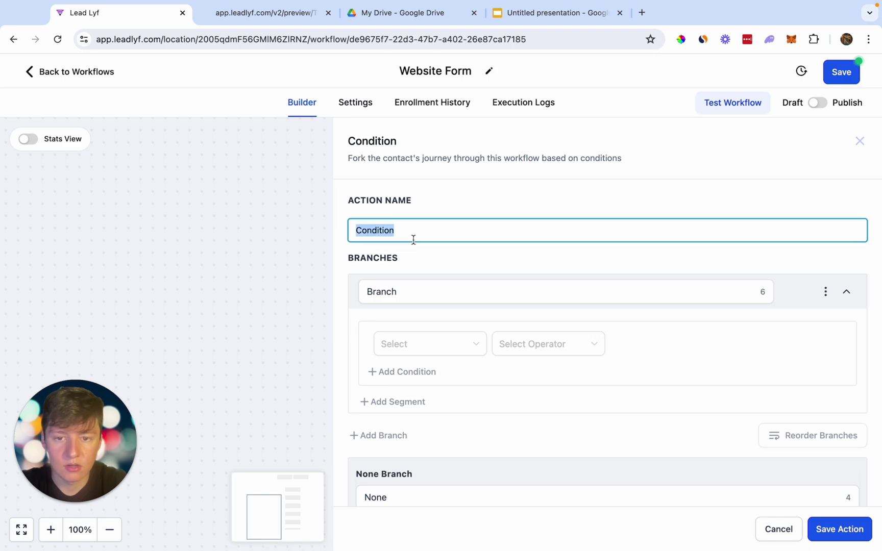
pyautogui.press('BackSpace')
pyautogui.write('Responded')
pyautogui.doubleClick(418, 292)
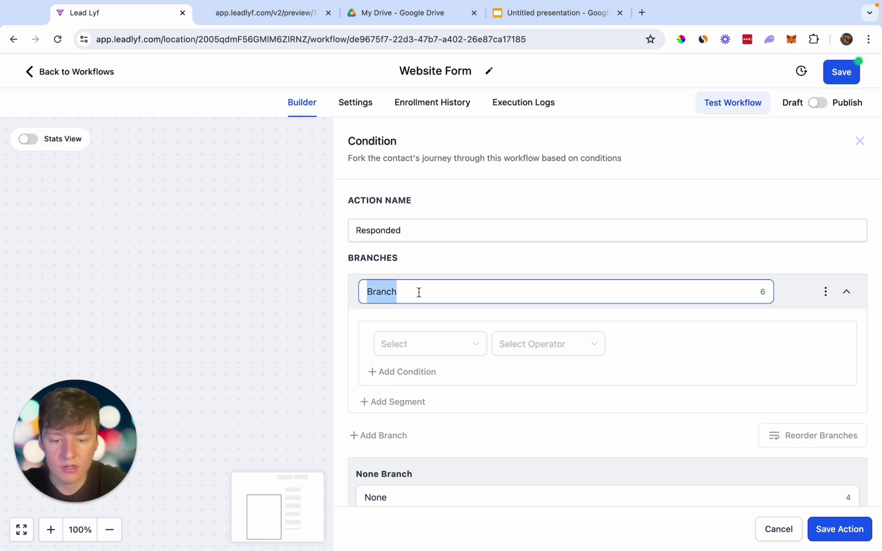
pyautogui.press('BackSpace')
pyautogui.write('Yes')
# Set the Yes branch condition to Contact Reply: Contact replied is True.
pyautogui.click(429, 343)
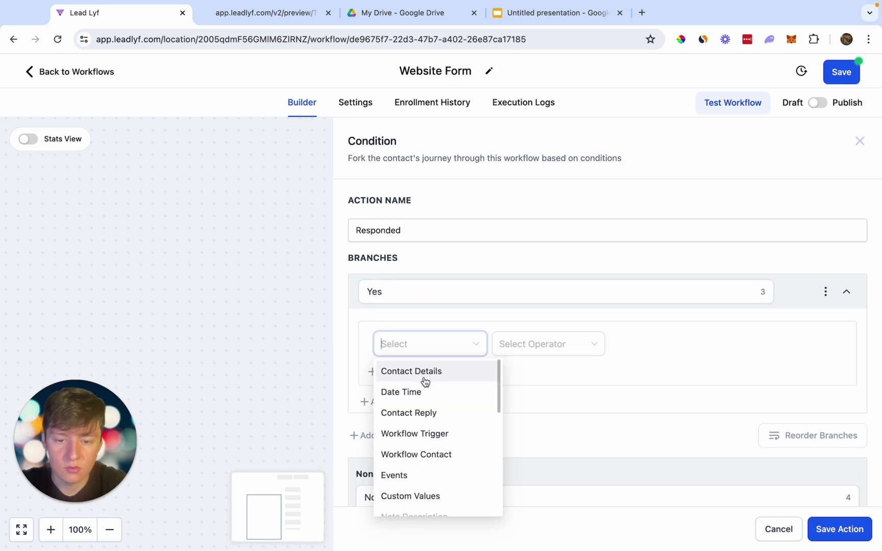
pyautogui.click(421, 414)
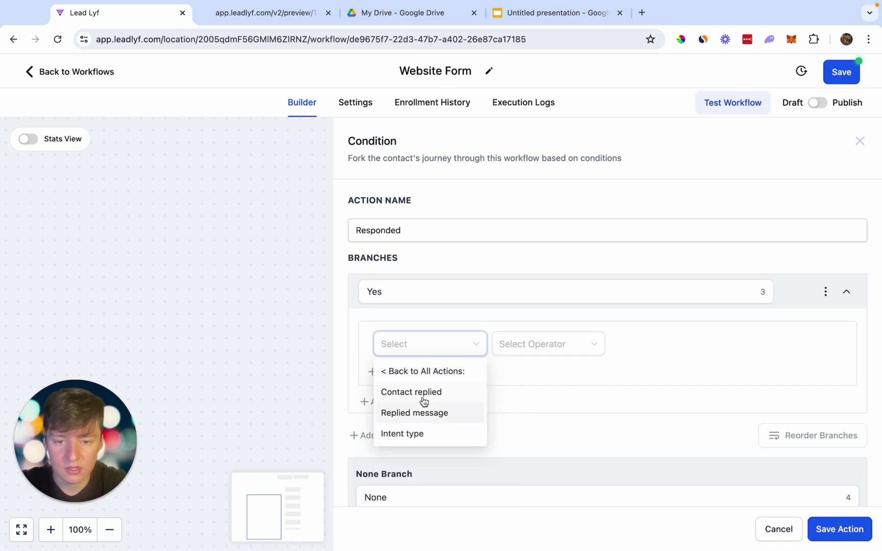
pyautogui.click(423, 398)
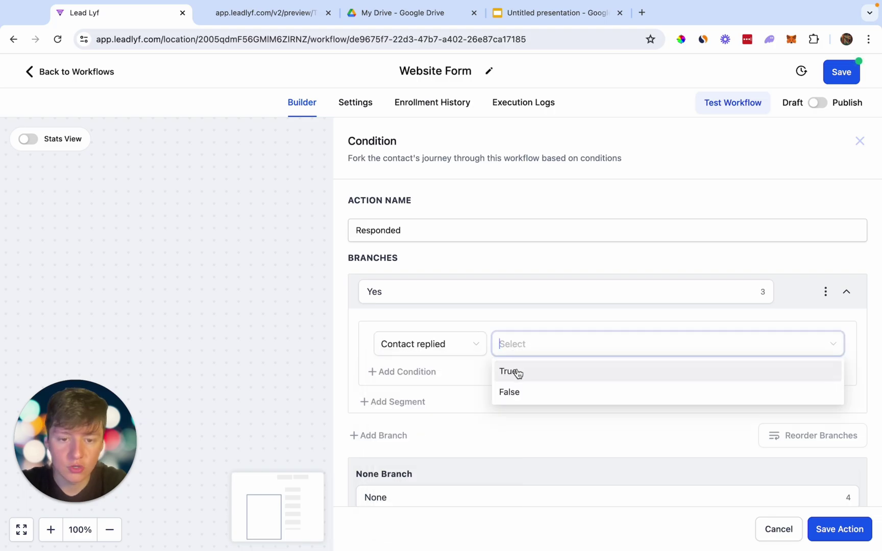
pyautogui.click(517, 373)
pyautogui.scroll(-3, 562, 378)
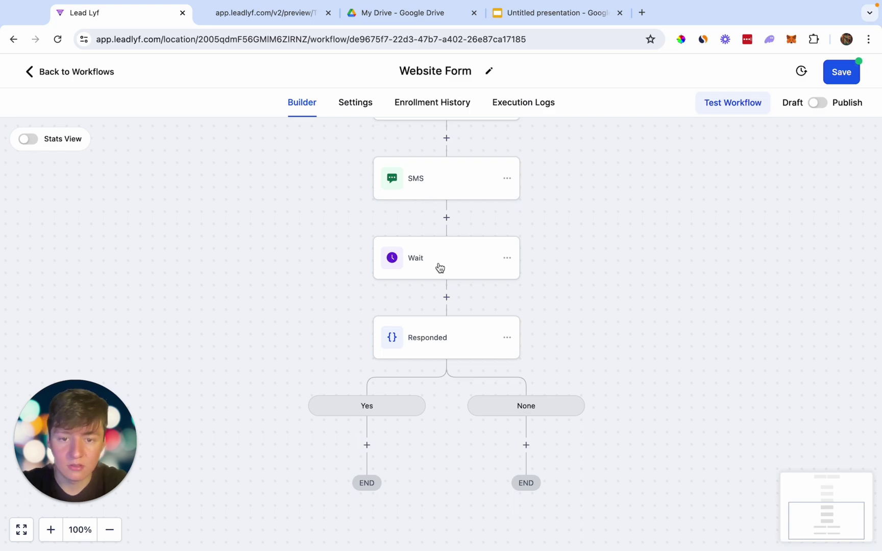
# On the Yes branch, add Create/Update Opportunity moving it to Hot Lead in Plumber Sales Pipeline.
pyautogui.scroll(-3, 531, 472)
pyautogui.click(368, 304)
pyautogui.write('op')
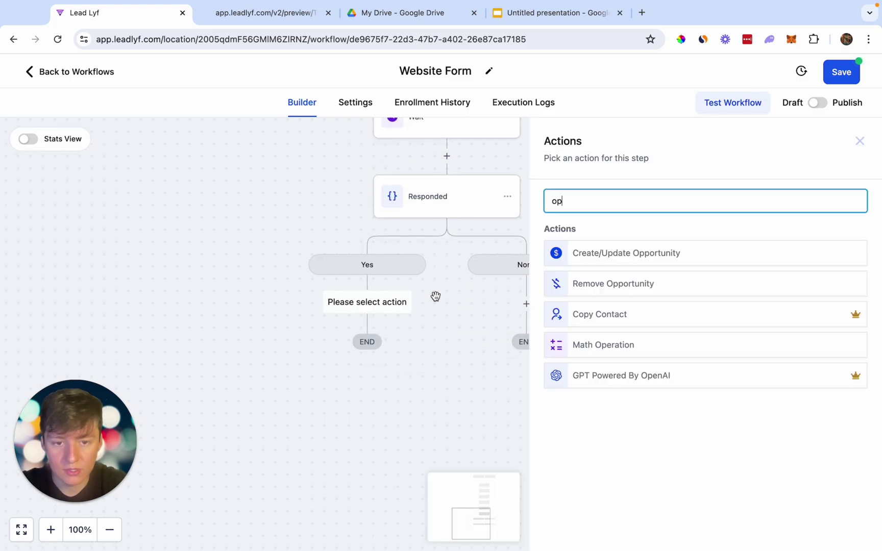
pyautogui.click(575, 254)
pyautogui.click(551, 277)
pyautogui.click(537, 334)
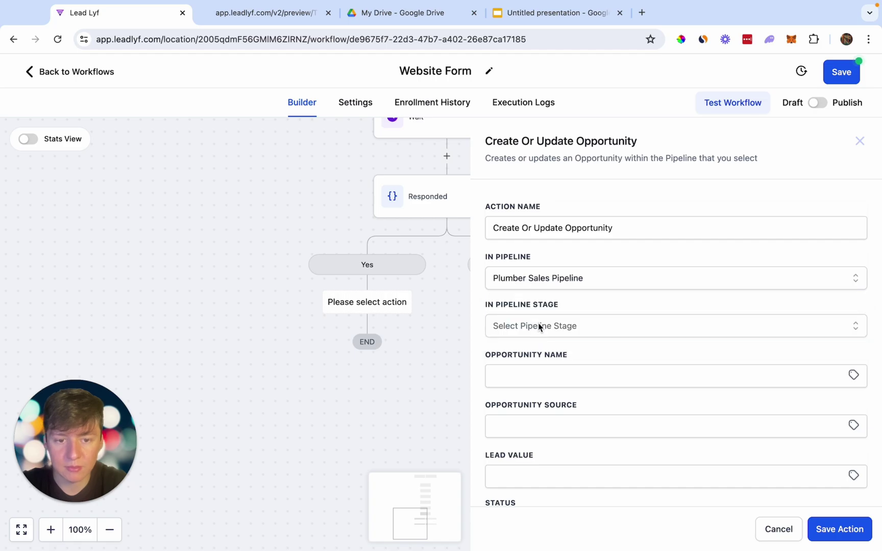
pyautogui.click(541, 327)
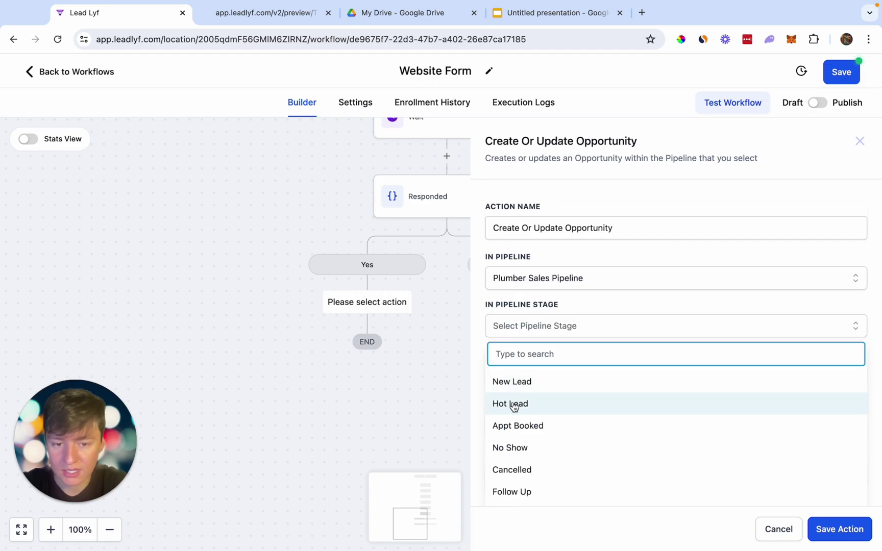
pyautogui.click(514, 403)
pyautogui.click(827, 528)
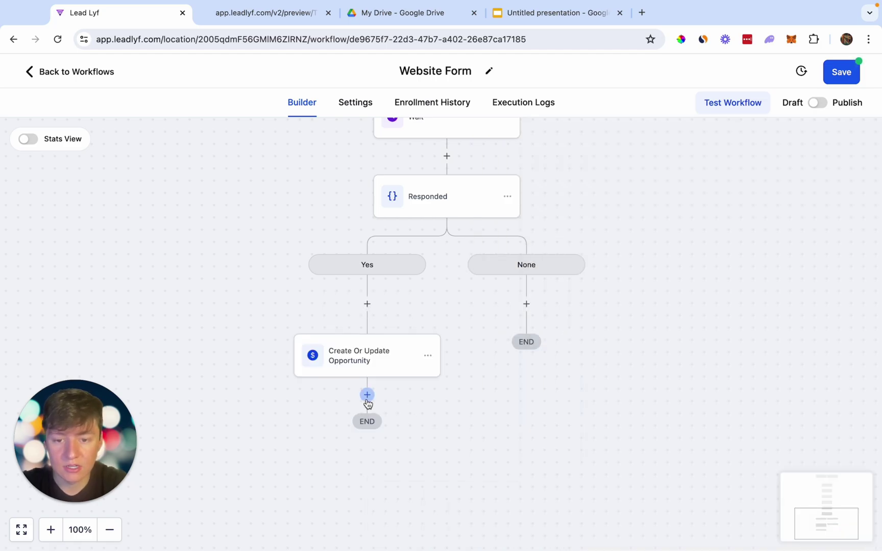
# Follow it with an in-app Internal Notification step.
pyautogui.click(367, 396)
pyautogui.write('int')
pyautogui.click(623, 283)
pyautogui.click(582, 278)
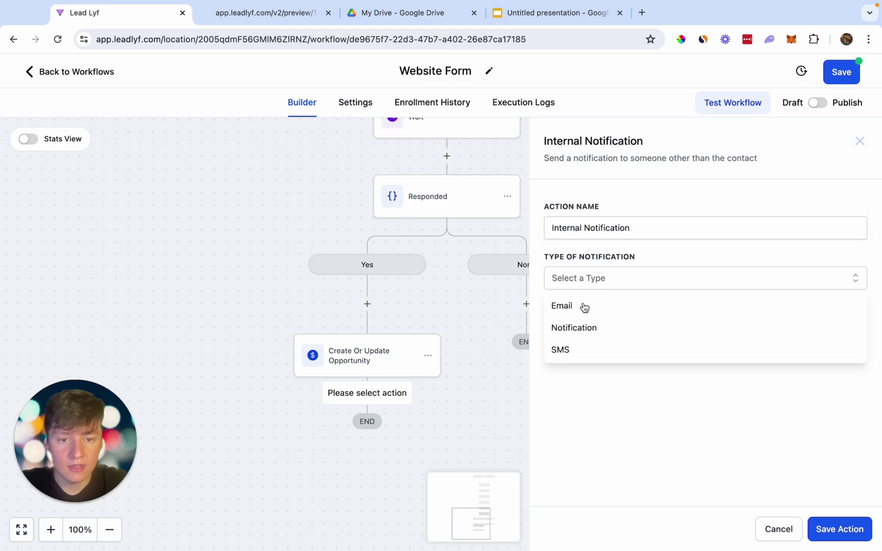
pyautogui.click(577, 325)
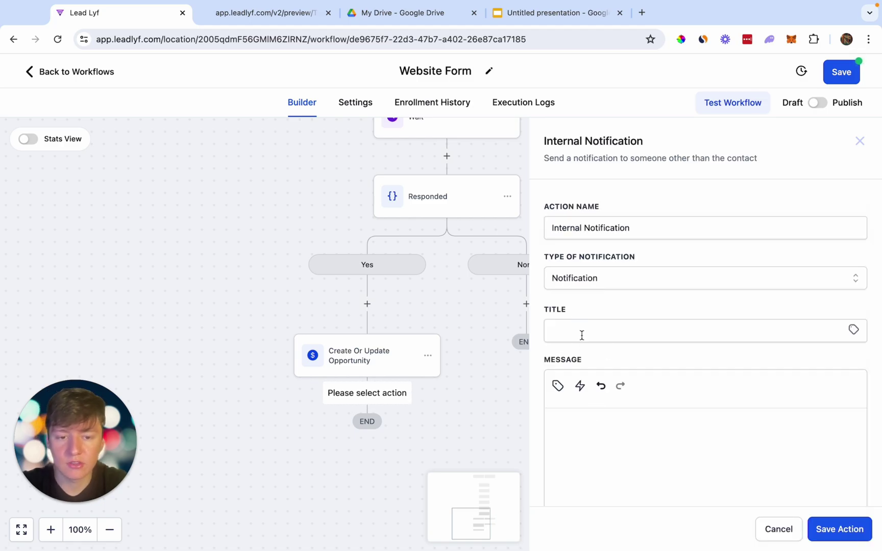
pyautogui.scroll(-2, 596, 349)
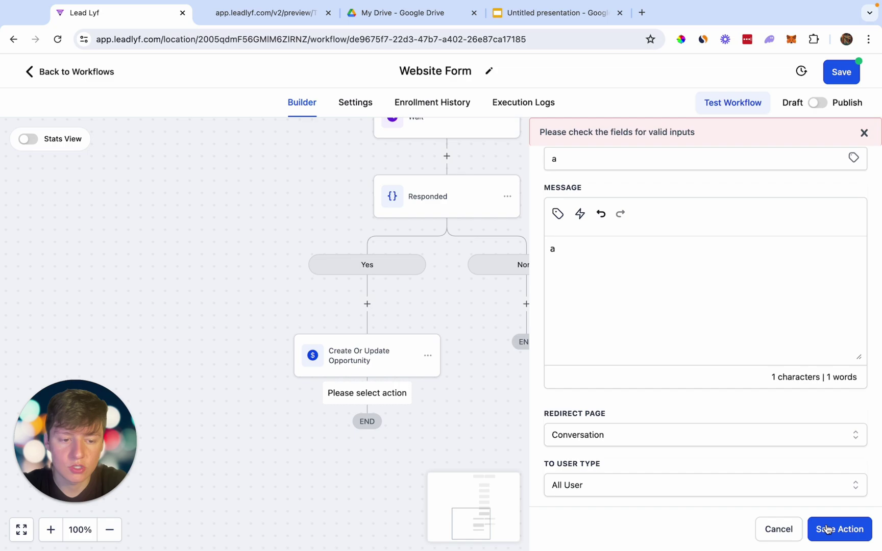
pyautogui.click(830, 530)
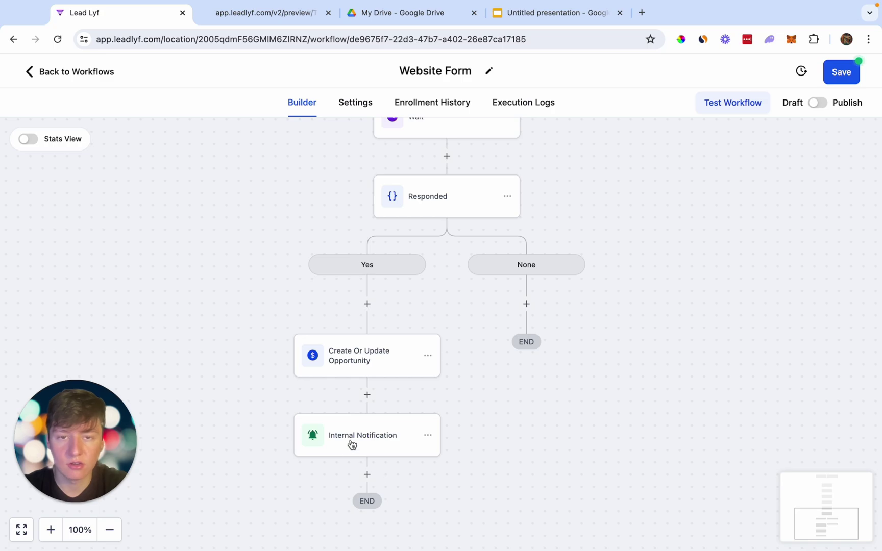
# Pan and zoom around the canvas to review the complete Website Form workflow.
pyautogui.scroll(2, 352, 445)
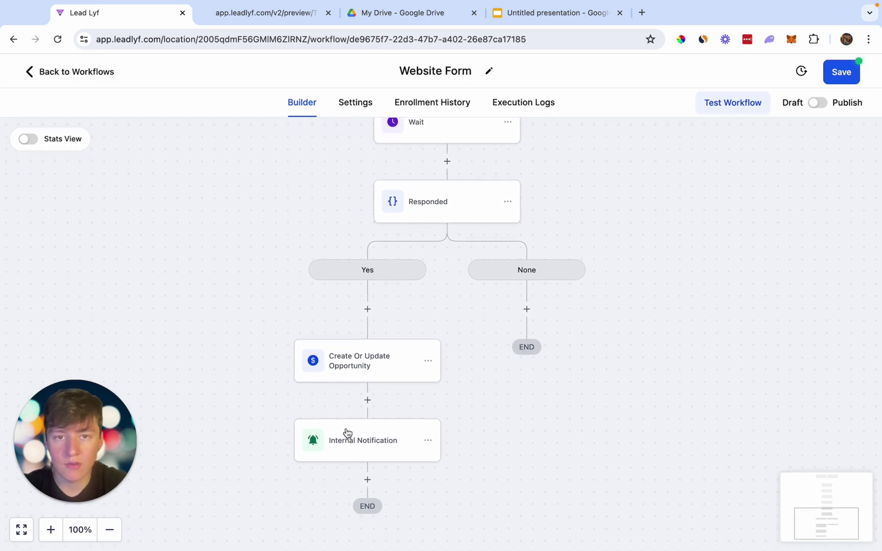
pyautogui.scroll(5, 346, 428)
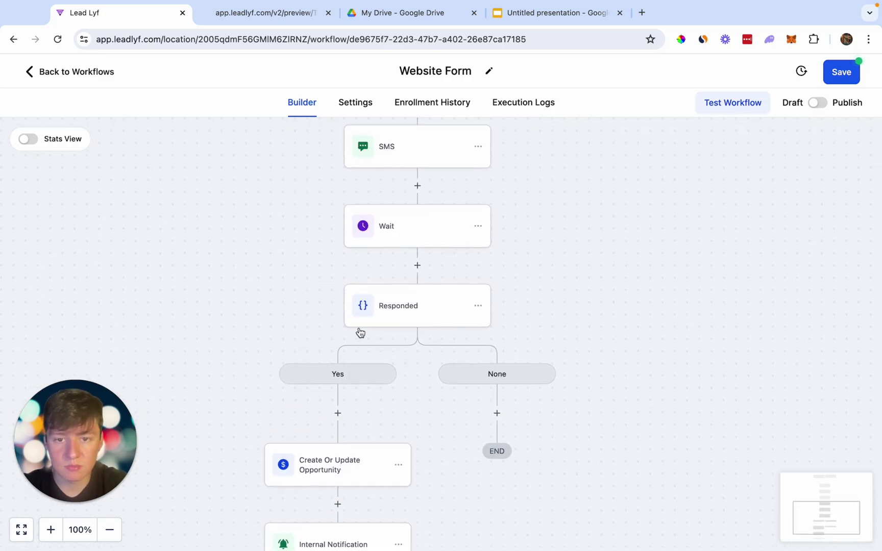
pyautogui.scroll(-3, 438, 214)
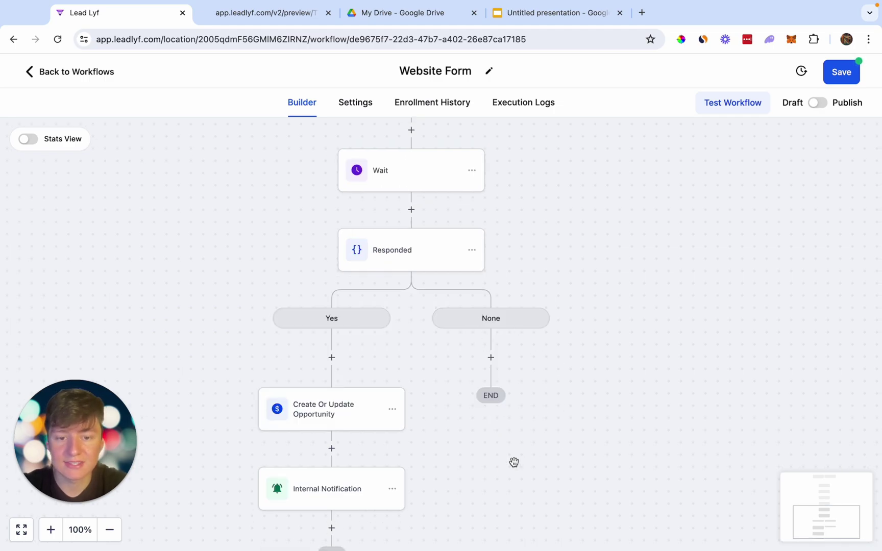
pyautogui.scroll(-3, 514, 464)
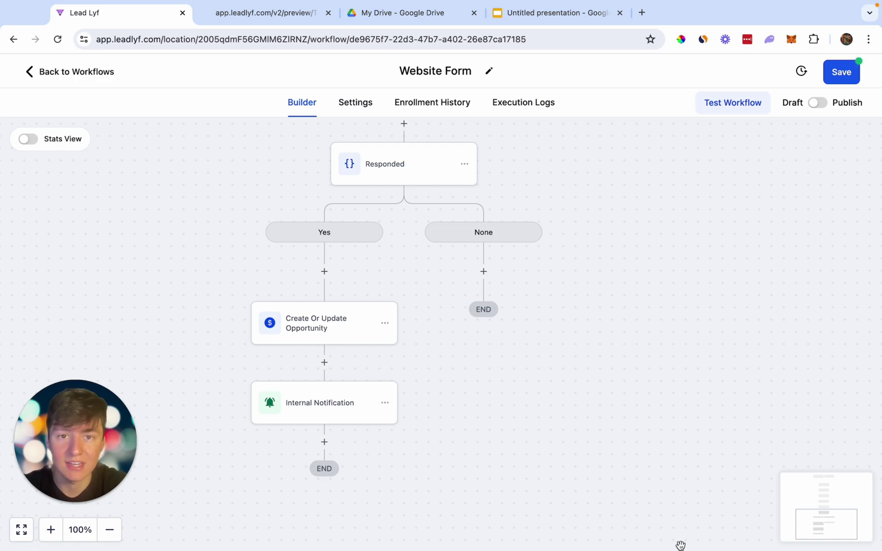
pyautogui.scroll(6, 660, 486)
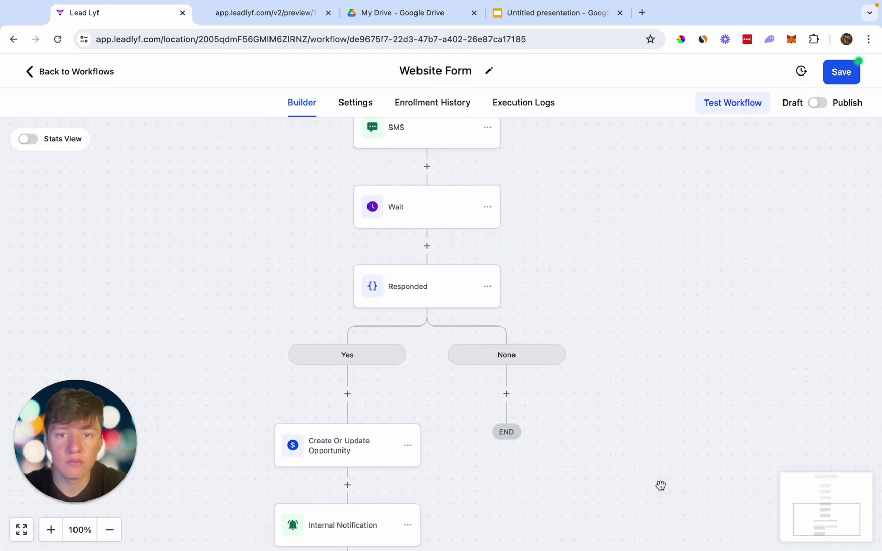
pyautogui.scroll(-3, 661, 485)
pyautogui.scroll(3, 660, 485)
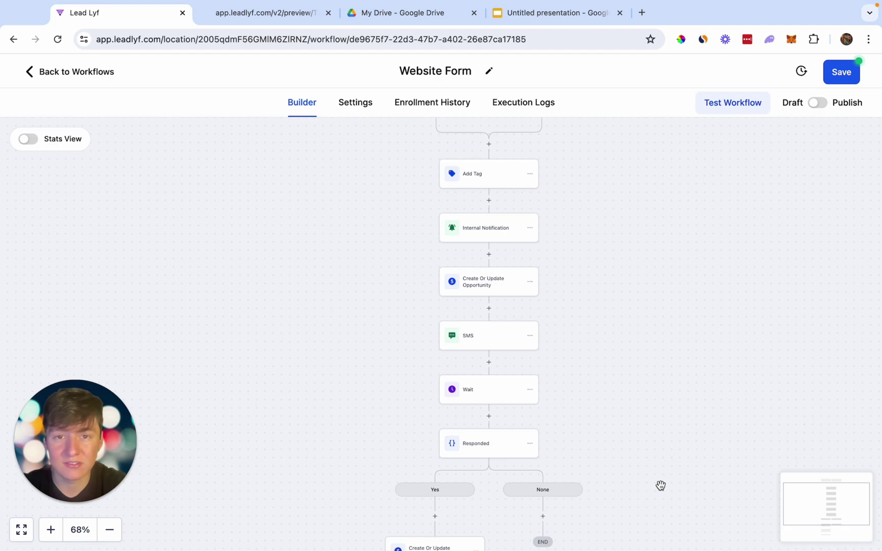
pyautogui.hscroll(3, 661, 486)
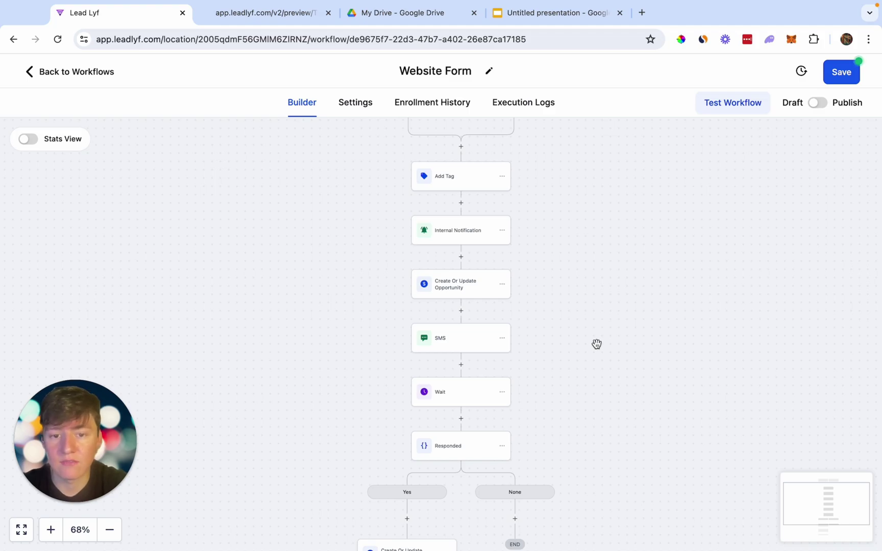
pyautogui.scroll(2, 597, 344)
pyautogui.hscroll(2, 597, 344)
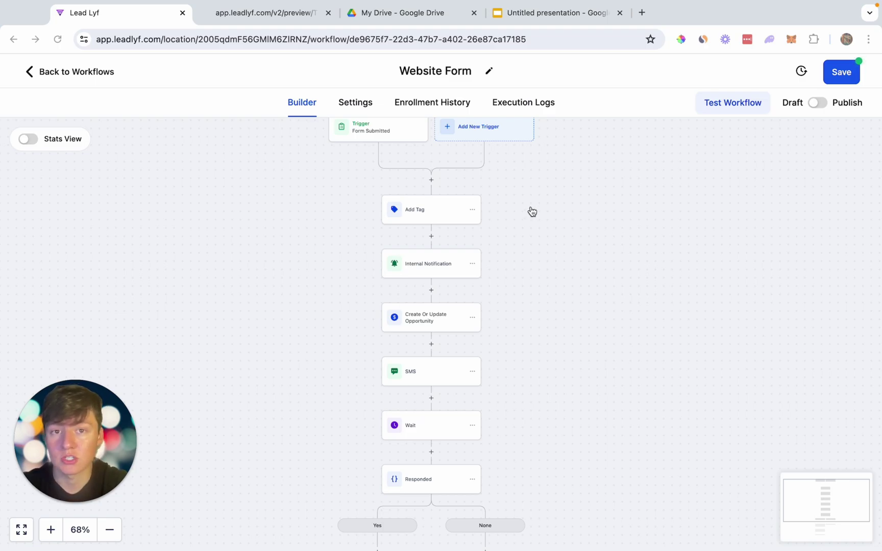
# Leave the workflow builder and open the Chat Widget settings under Sites.
pyautogui.click(75, 76)
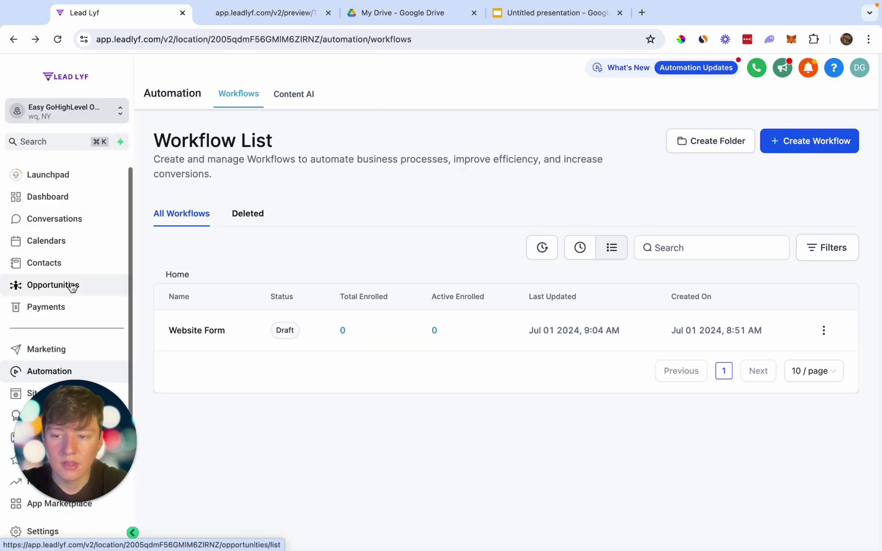
pyautogui.scroll(-2, 69, 285)
pyautogui.click(48, 331)
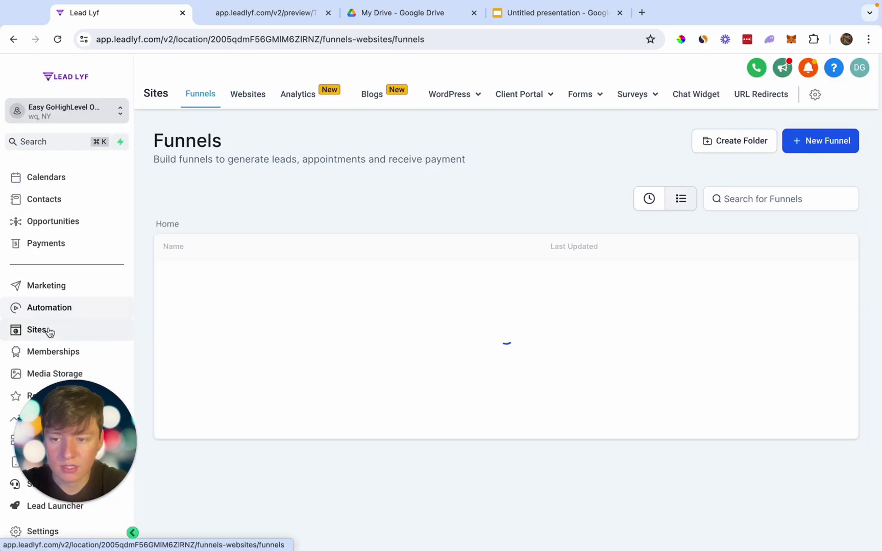
pyautogui.click(697, 95)
pyautogui.scroll(-3, 442, 280)
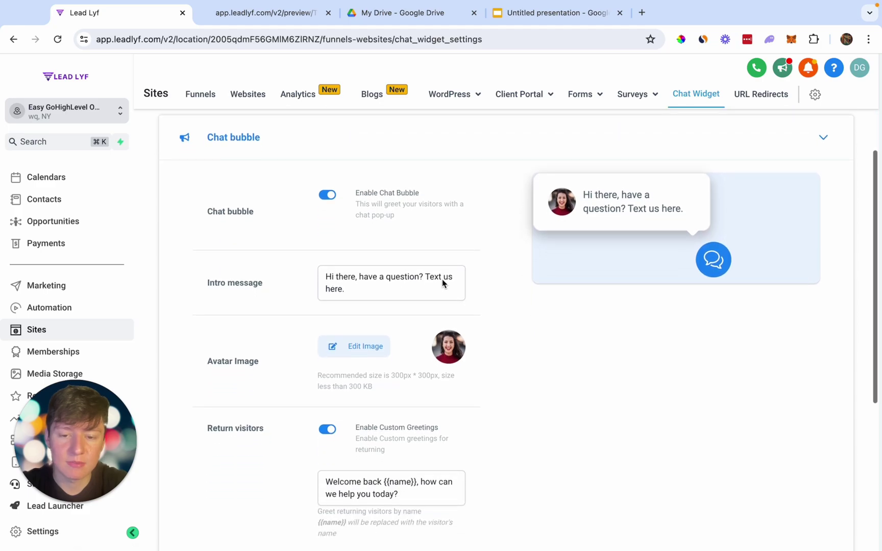
pyautogui.scroll(3, 441, 279)
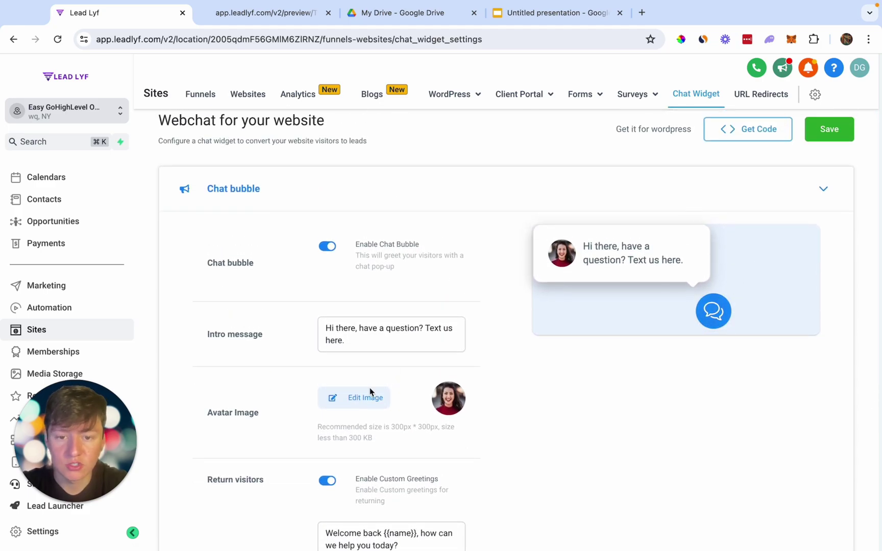
pyautogui.scroll(-4, 370, 391)
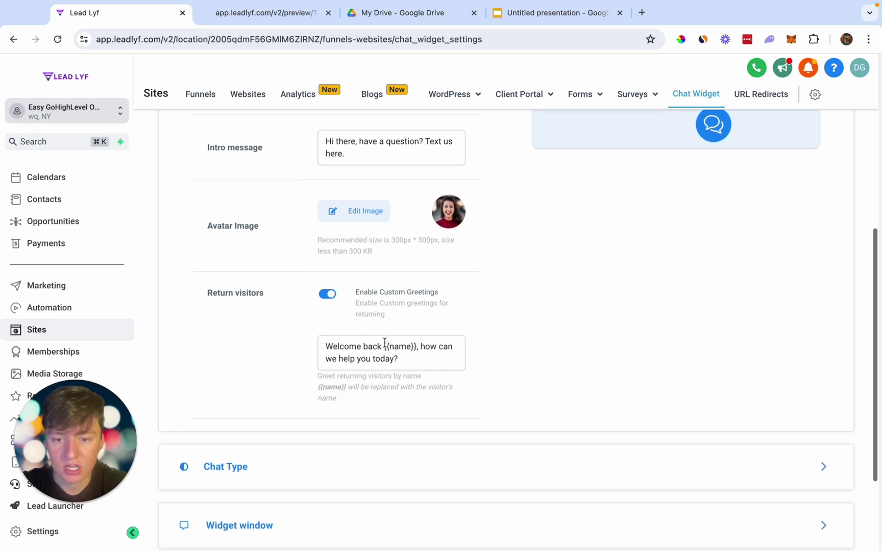
pyautogui.scroll(4, 385, 345)
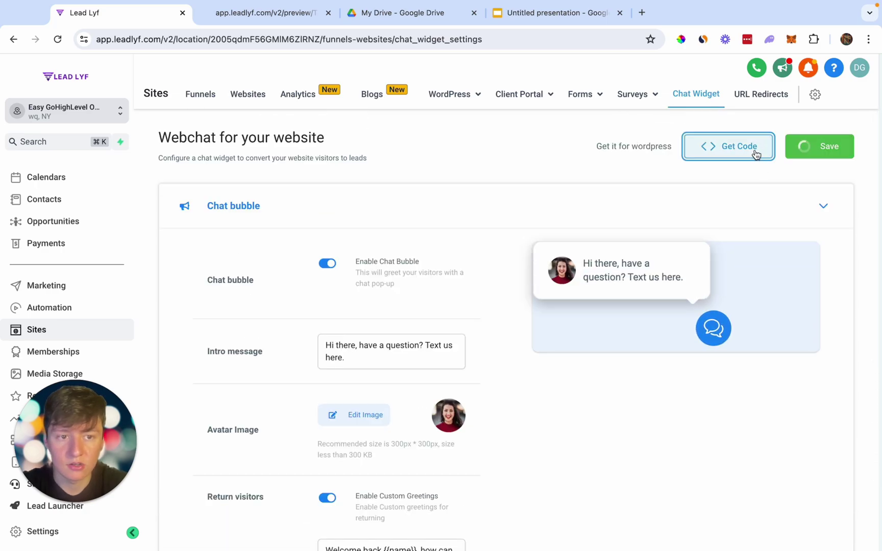
# Copy the chat widget's embed code and go to the Websites list.
pyautogui.click(755, 152)
pyautogui.click(307, 150)
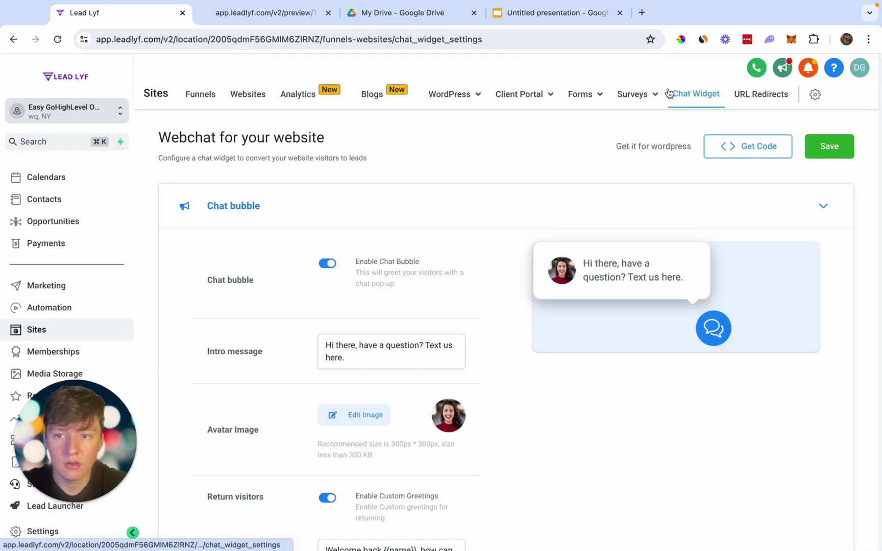
pyautogui.click(242, 98)
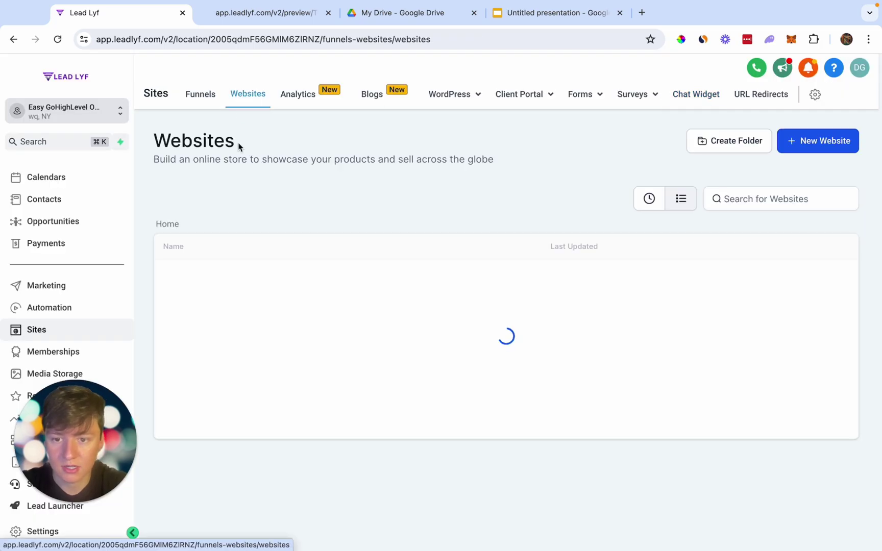
# Paste the chat widget code into the Plumbing Services Leads Home page footer tracking and save.
pyautogui.click(232, 273)
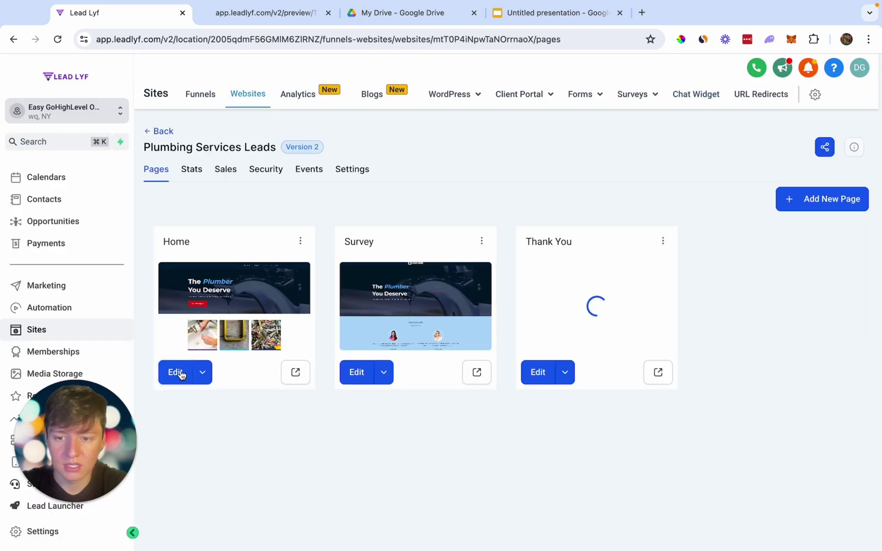
pyautogui.click(176, 371)
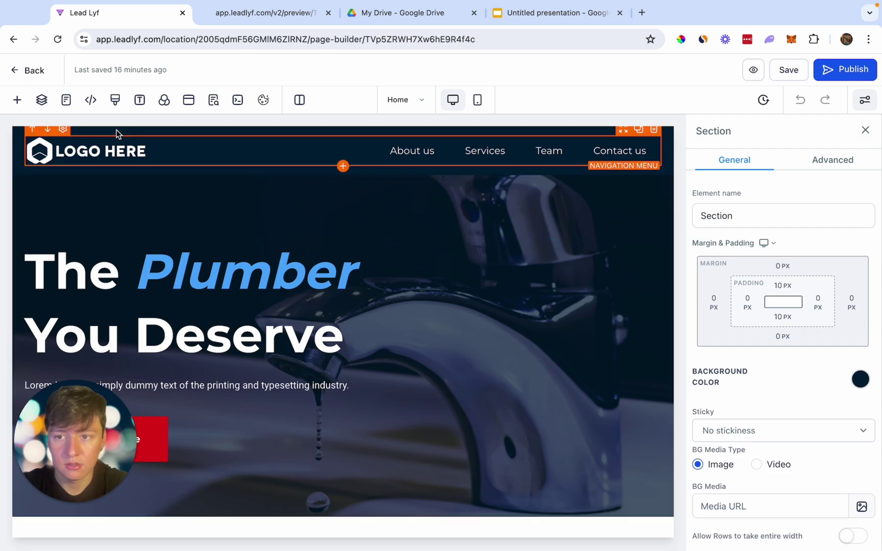
pyautogui.click(90, 101)
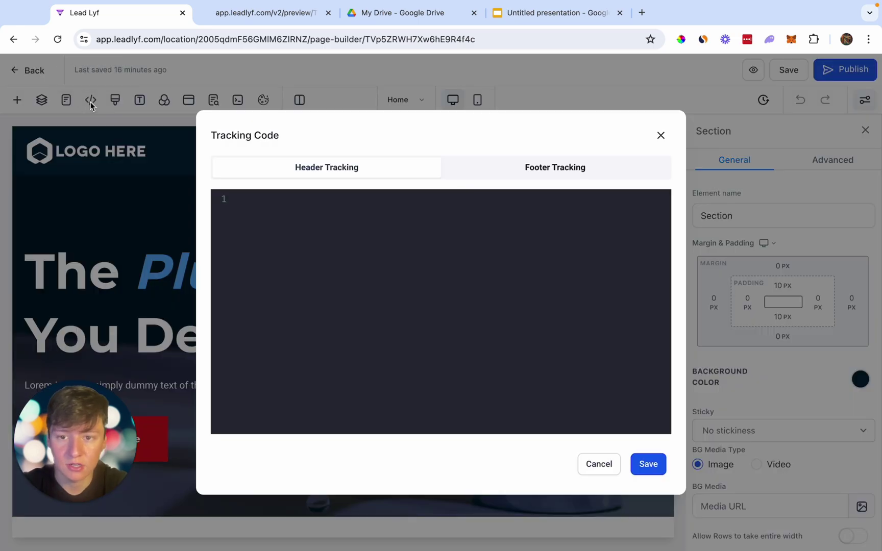
pyautogui.click(590, 176)
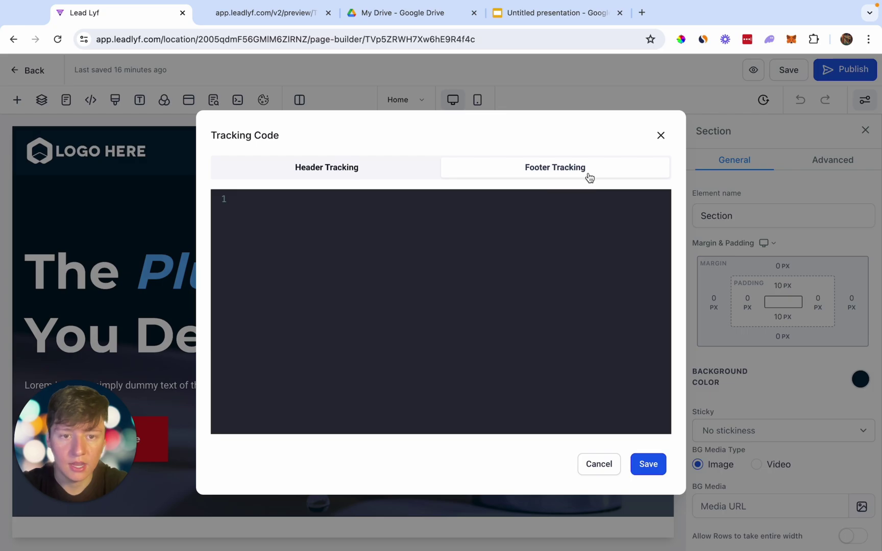
pyautogui.click(522, 229)
pyautogui.hotkey('ctrl', 'v')
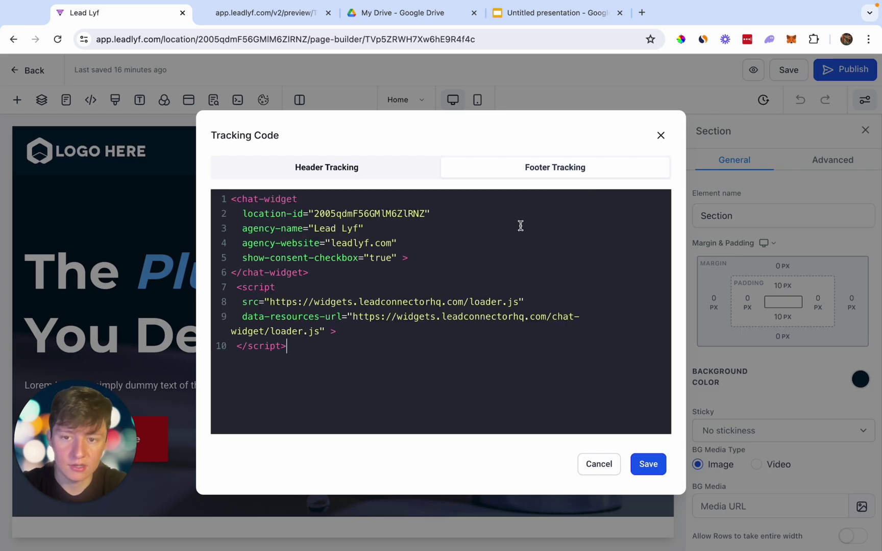
pyautogui.click(647, 465)
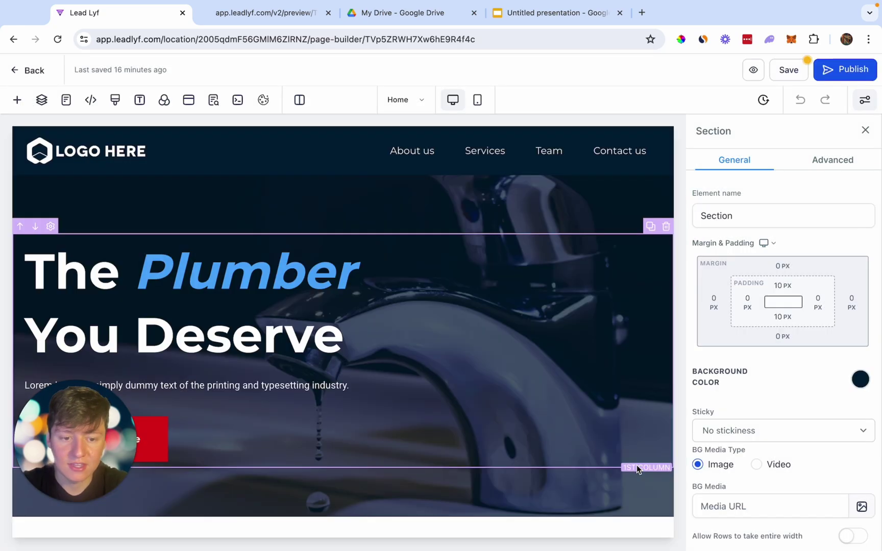
pyautogui.click(752, 72)
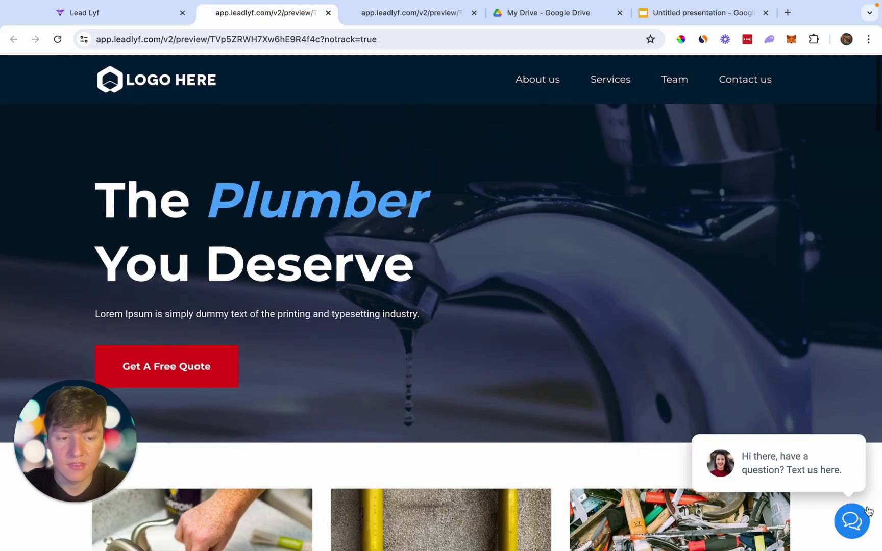
# Check the preview's chat bubble opens its question form, then return to the Lead Lyf tab.
pyautogui.scroll(-1, 821, 524)
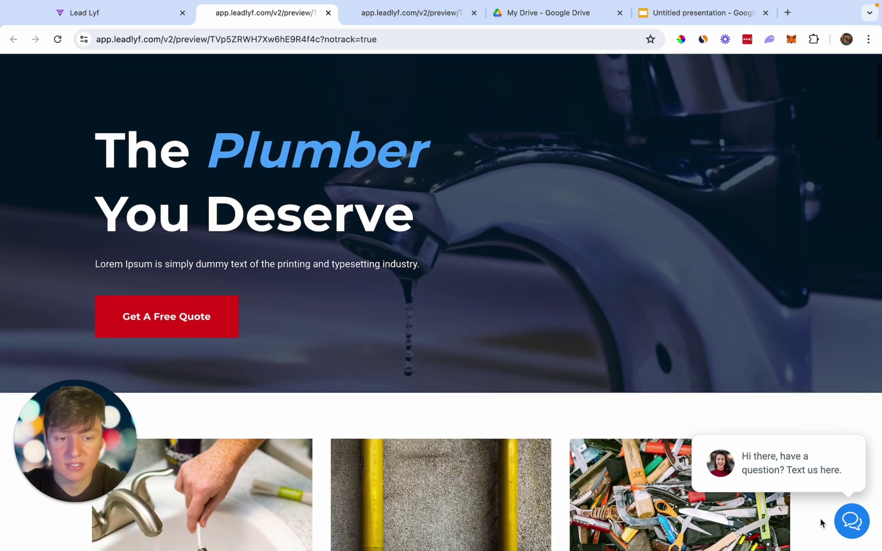
pyautogui.click(852, 523)
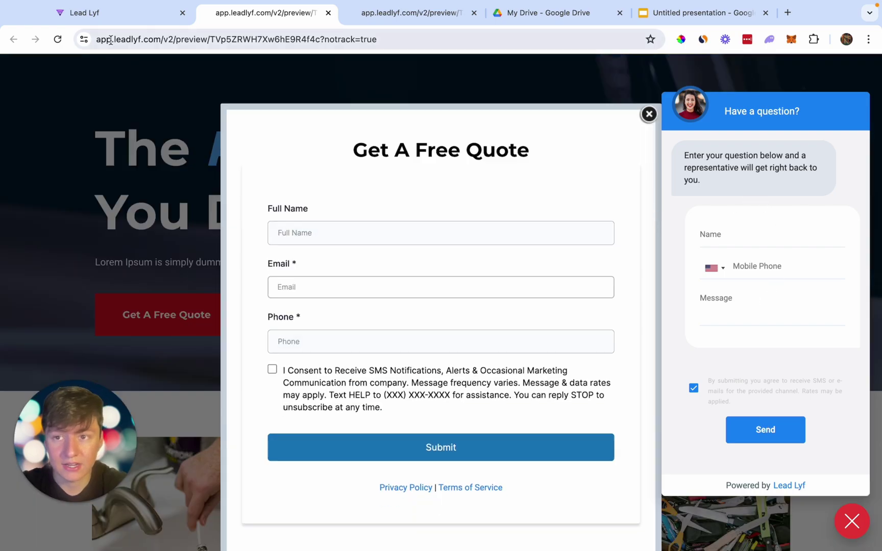
pyautogui.click(84, 12)
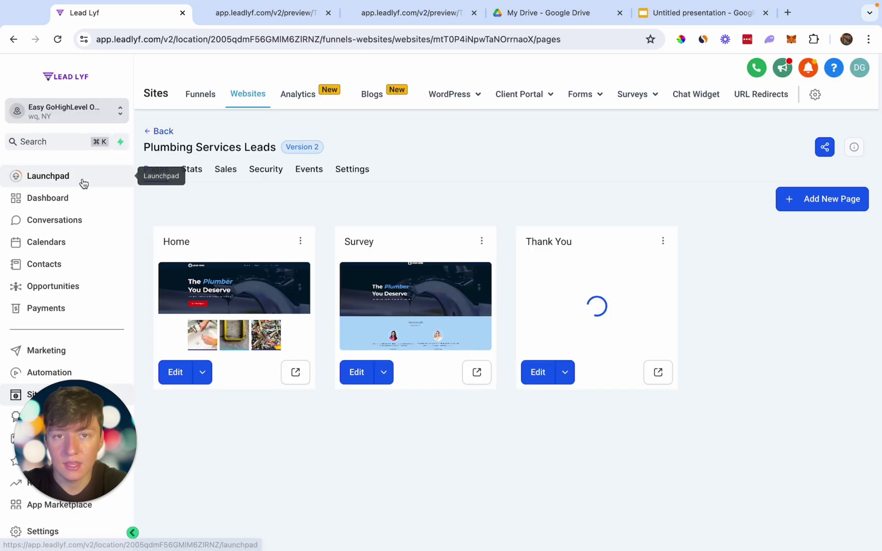
# Duplicate the Website Form workflow as 'Chat Widget' and open the copy in the builder.
pyautogui.scroll(-2, 85, 257)
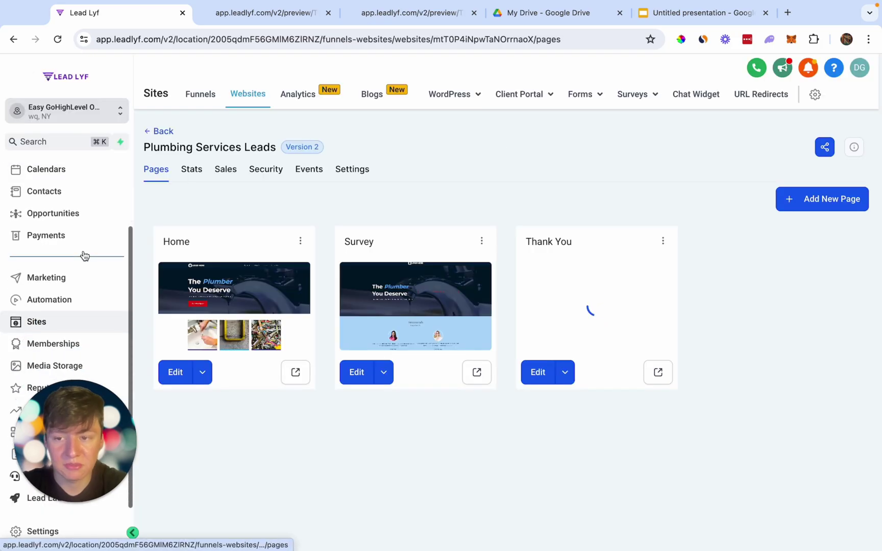
pyautogui.click(67, 305)
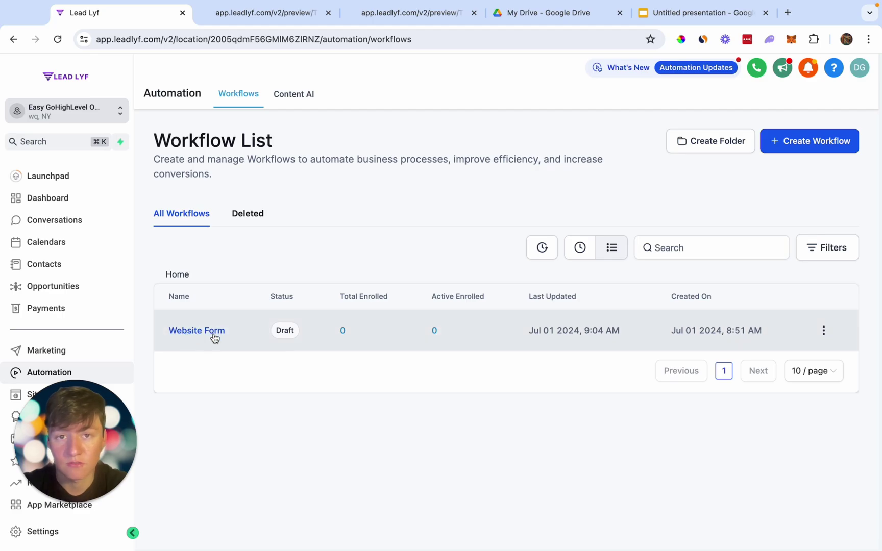
pyautogui.click(823, 330)
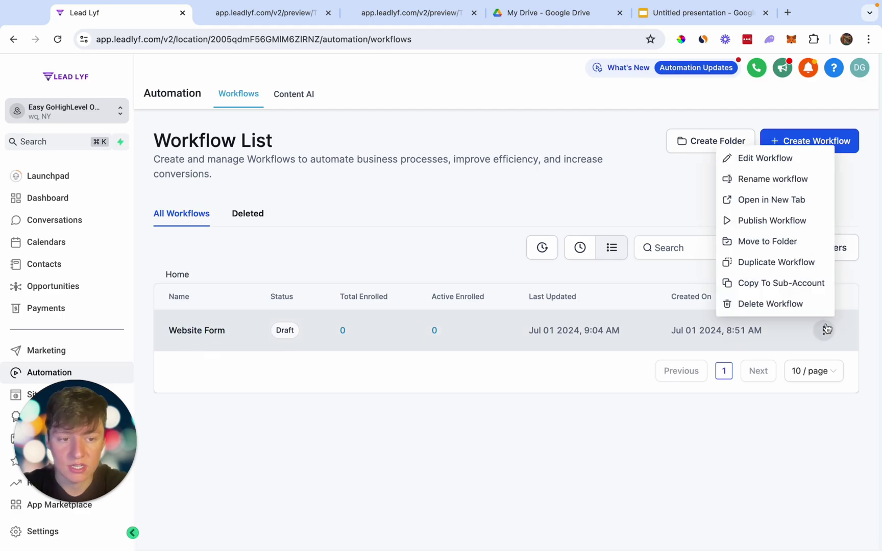
pyautogui.click(776, 262)
pyautogui.tripleClick(448, 348)
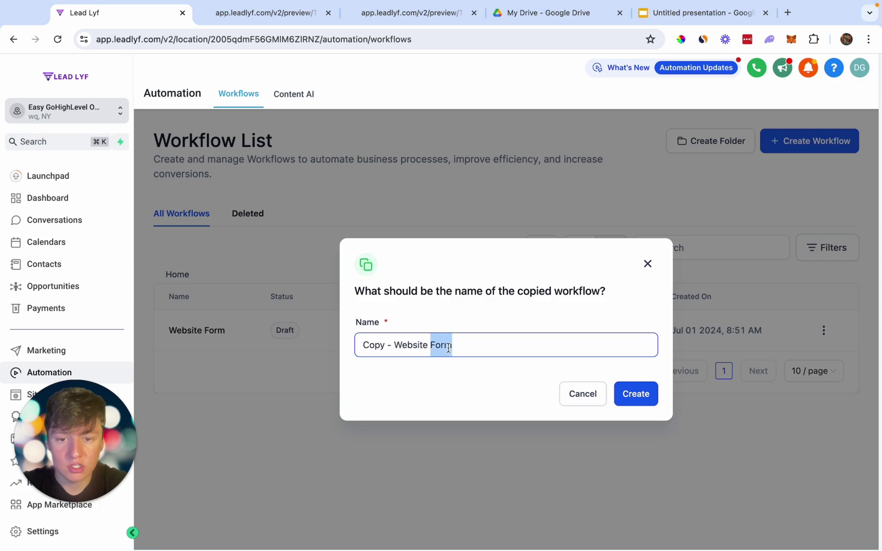
pyautogui.write('Chat Widget')
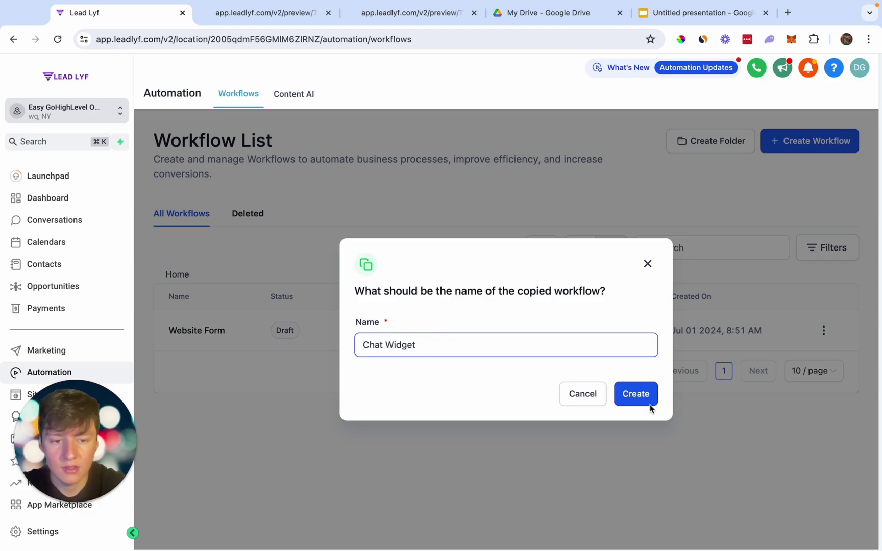
pyautogui.click(643, 396)
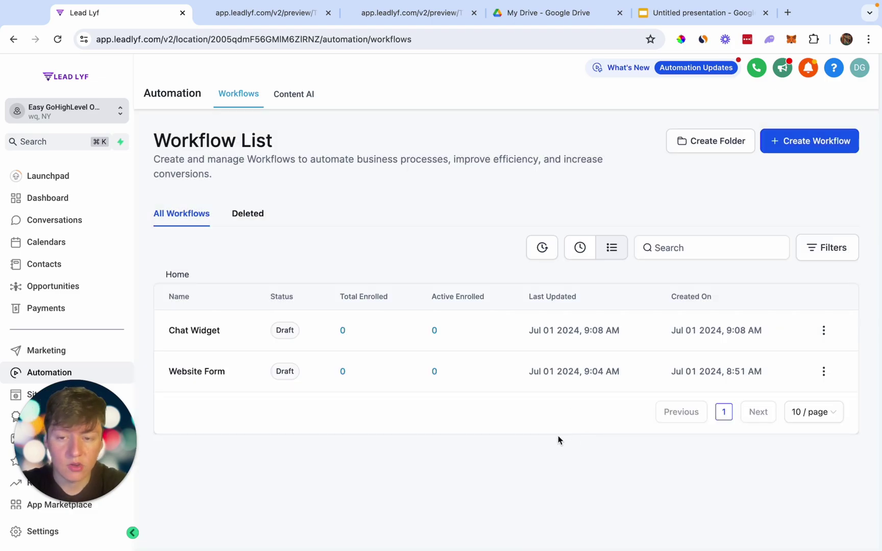
pyautogui.click(190, 331)
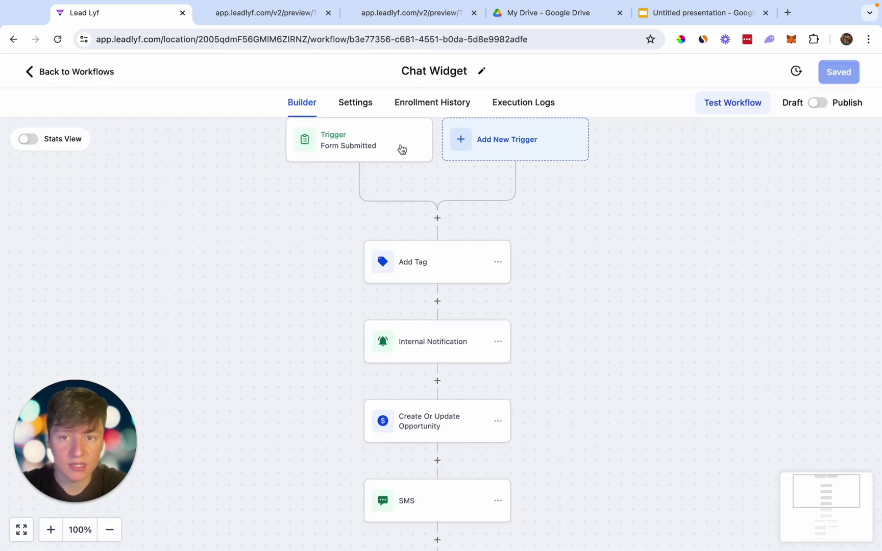
# Remove the Form Submitted trigger from the Chat Widget workflow.
pyautogui.click(346, 148)
pyautogui.moveTo(396, 536)
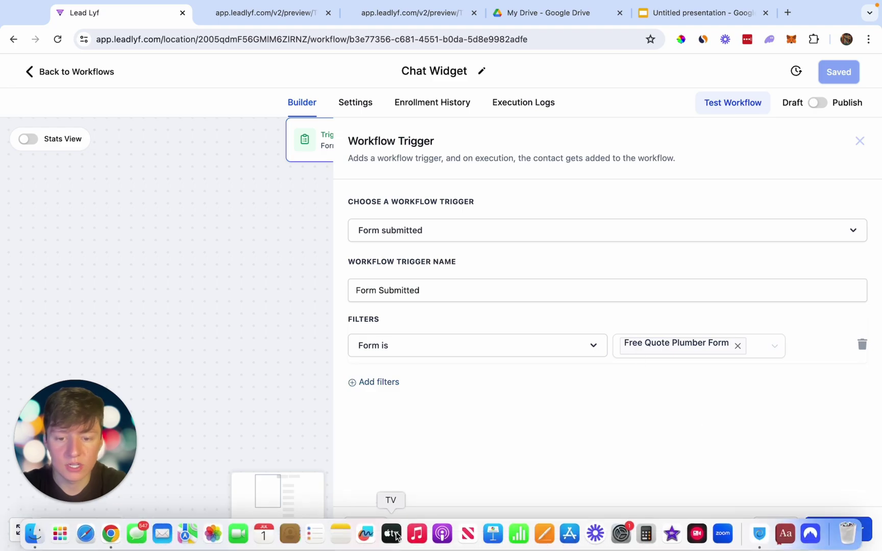
pyautogui.click(364, 536)
pyautogui.click(490, 415)
# Add a Customer Replied trigger filtered to Chat Widget replies.
pyautogui.click(457, 180)
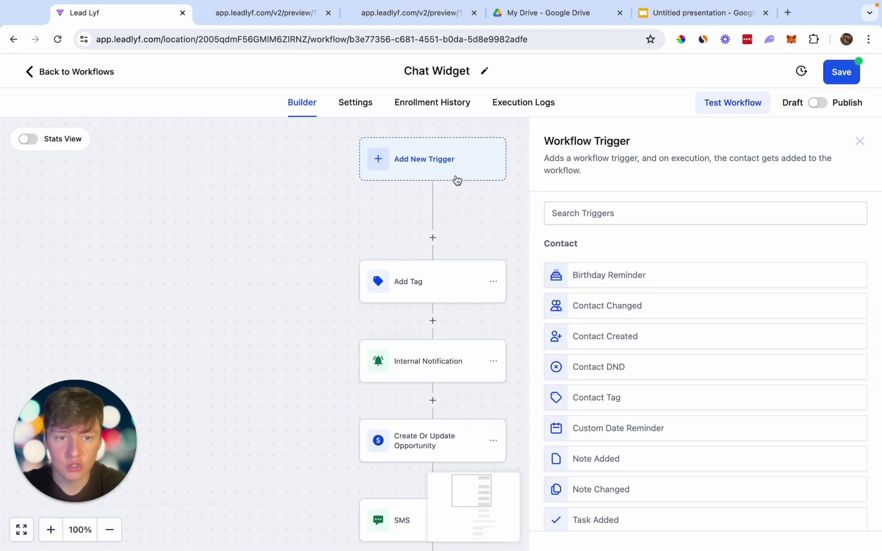
pyautogui.click(583, 215)
pyautogui.write('repl')
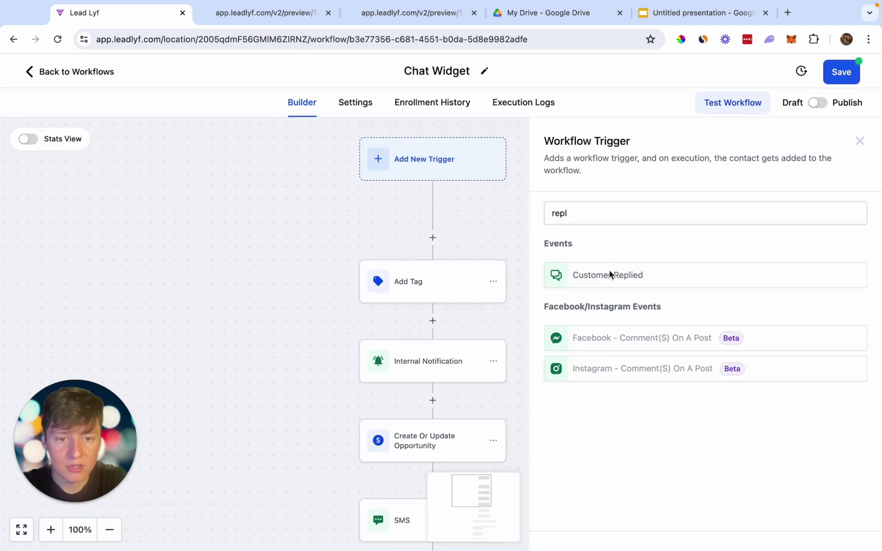
pyautogui.click(610, 275)
pyautogui.click(377, 374)
pyautogui.click(376, 346)
pyautogui.click(388, 463)
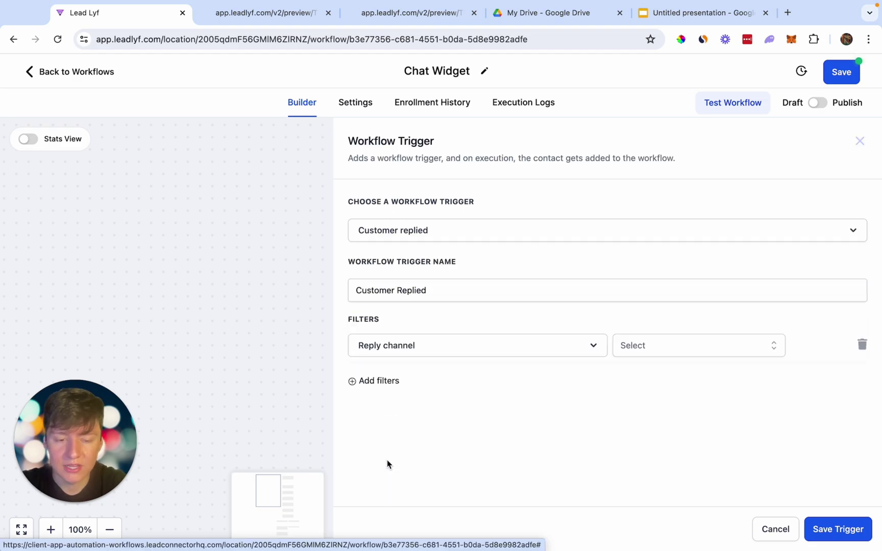
pyautogui.click(713, 345)
pyautogui.click(674, 425)
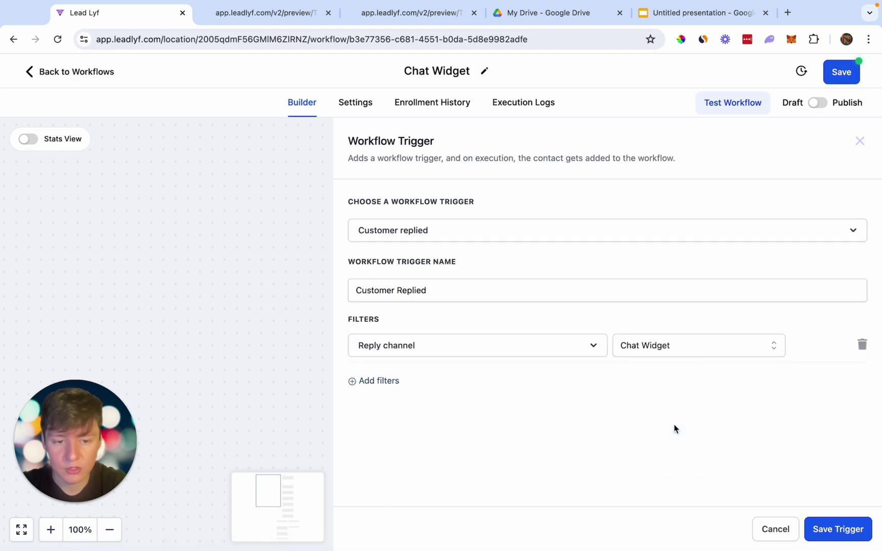
pyautogui.click(837, 529)
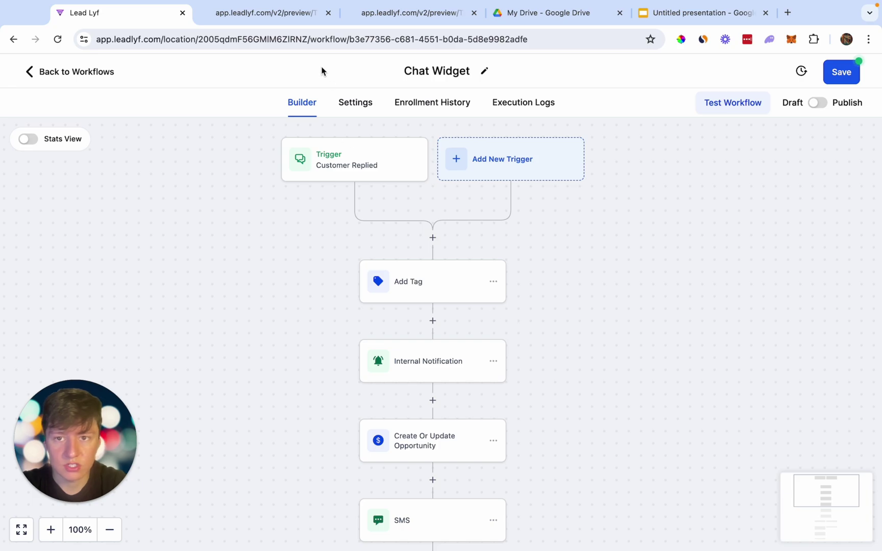
# Review the Add Tag step and save the Chat Widget workflow.
pyautogui.click(288, 18)
pyautogui.click(163, 19)
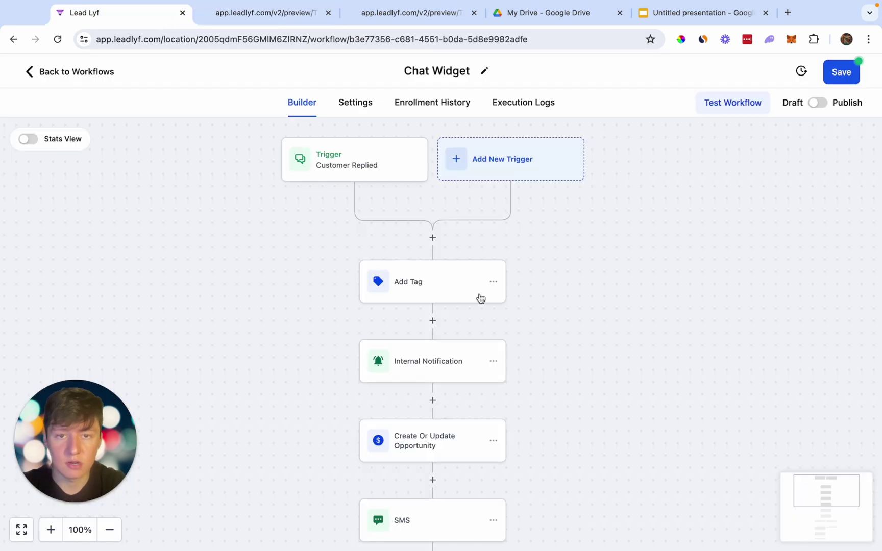
pyautogui.scroll(-2, 480, 299)
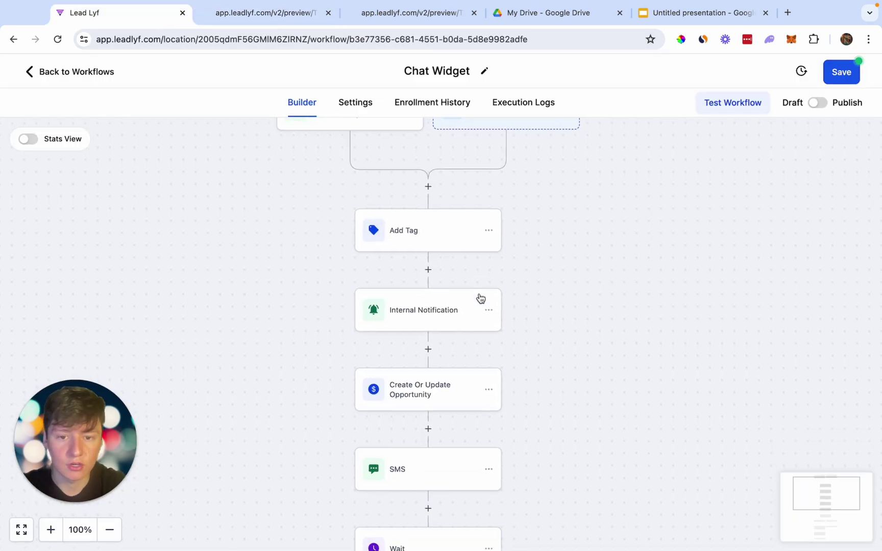
pyautogui.click(418, 233)
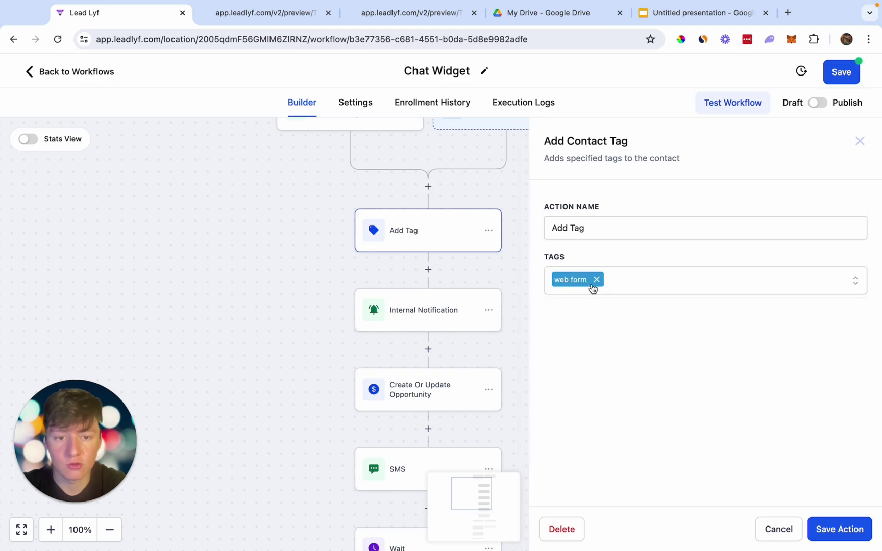
pyautogui.click(465, 274)
pyautogui.scroll(-3, 465, 276)
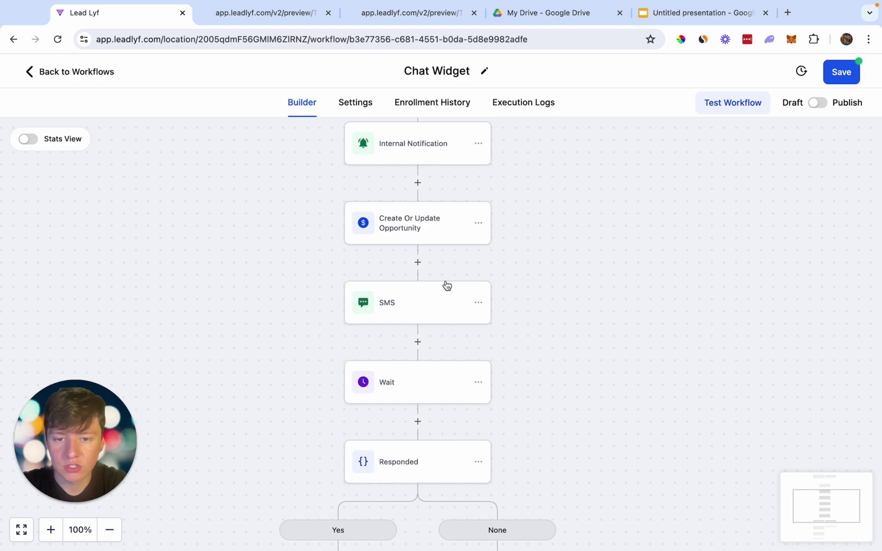
pyautogui.scroll(-2, 445, 282)
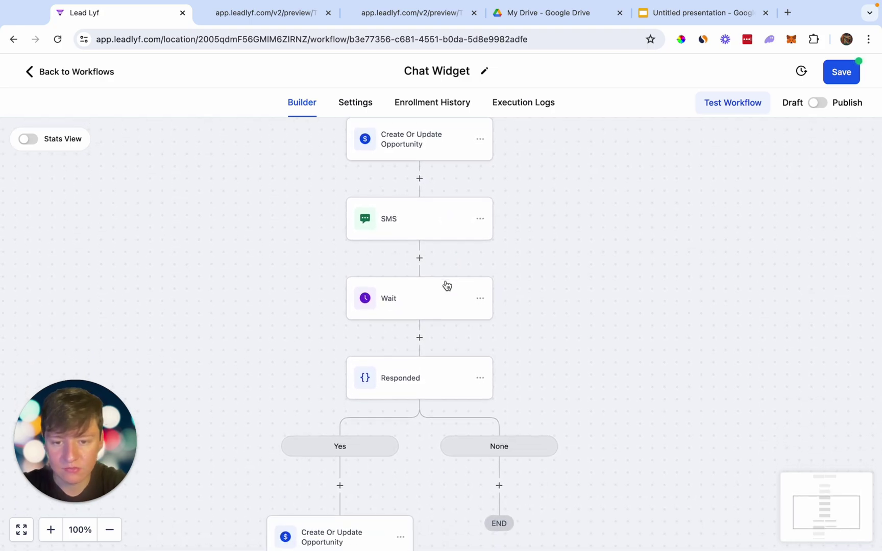
pyautogui.scroll(3, 446, 281)
pyautogui.click(845, 74)
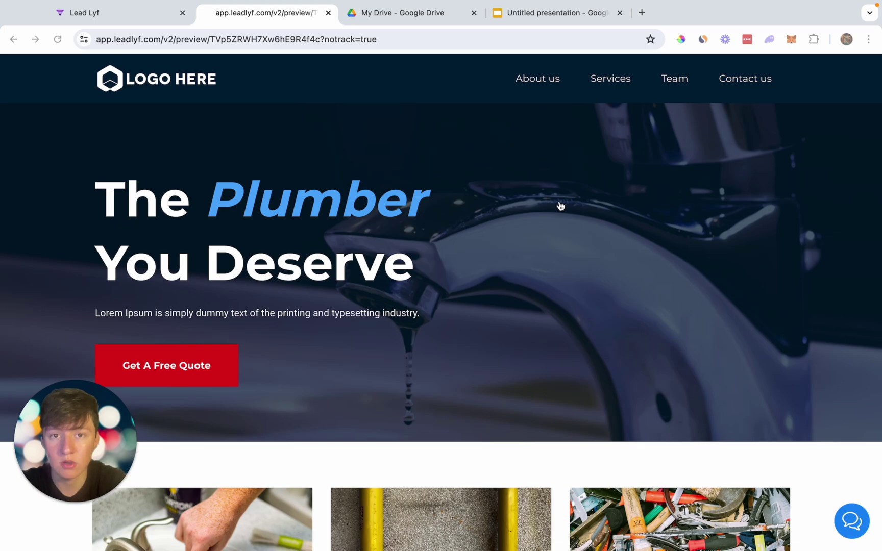
# Go to Settings > My Staff and start adding a new employee.
pyautogui.click(135, 23)
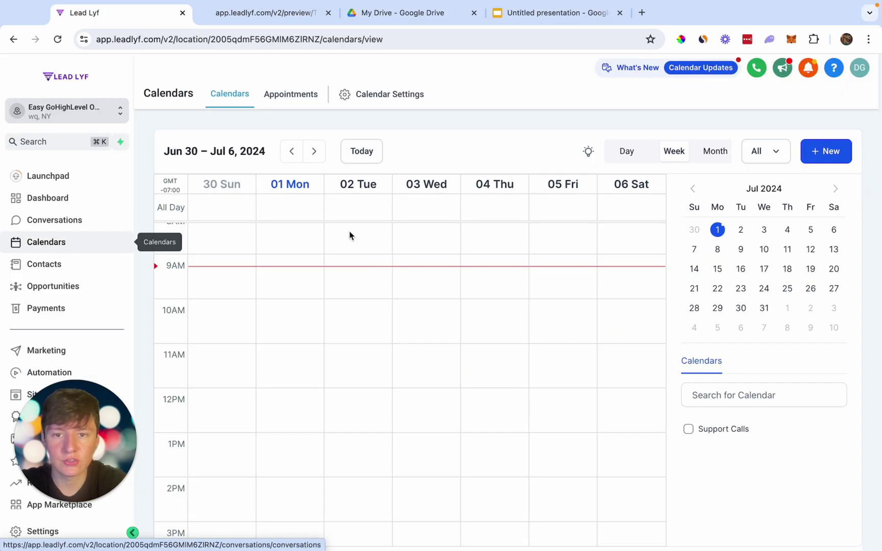
pyautogui.click(380, 100)
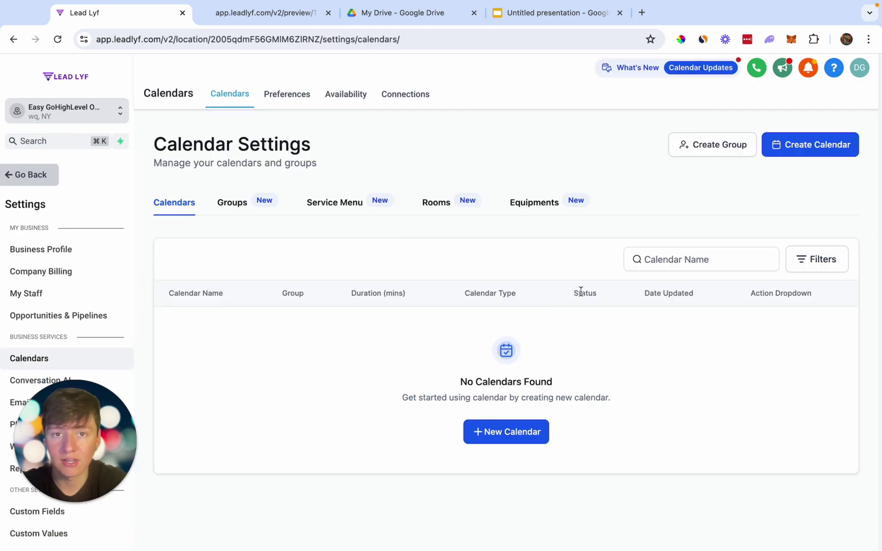
pyautogui.click(37, 296)
pyautogui.click(739, 153)
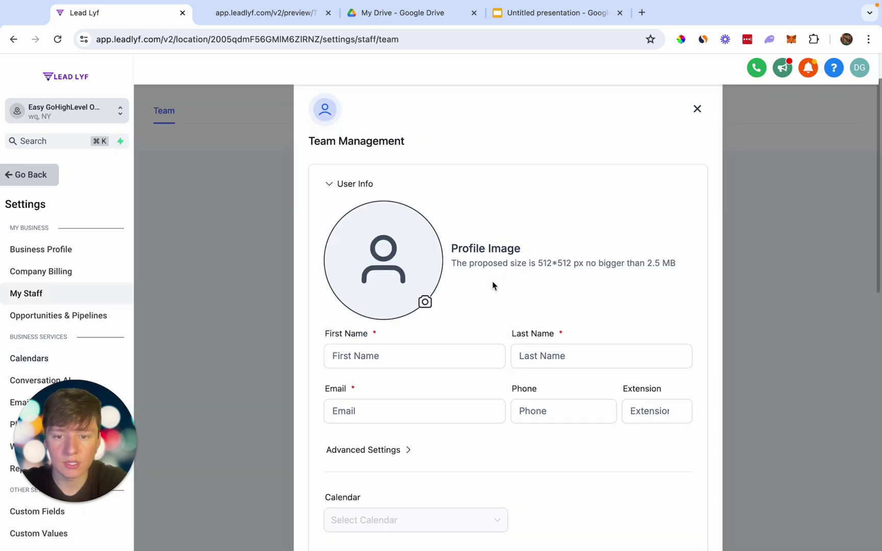
pyautogui.scroll(-1, 493, 285)
# Fill in the employee's first name, last name, email and phone number, and save.
pyautogui.click(408, 332)
pyautogui.write('Example')
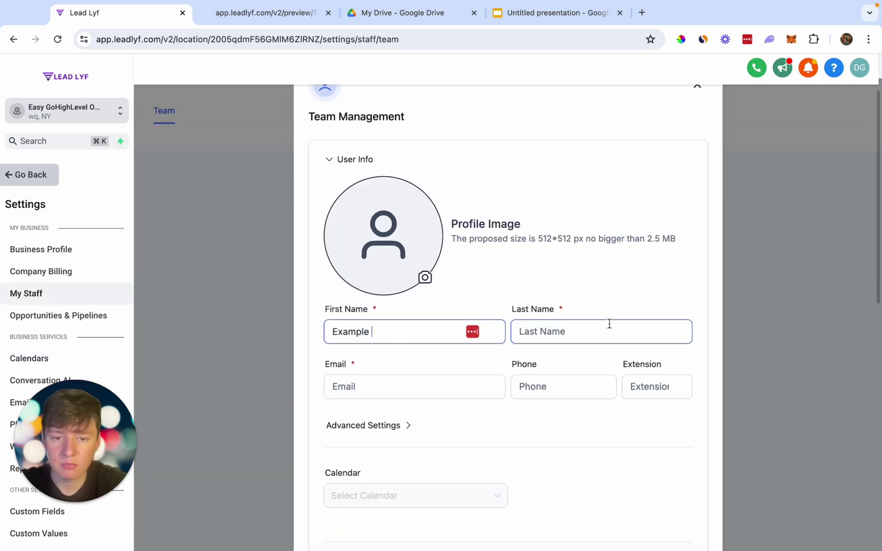
pyautogui.click(564, 333)
pyautogui.write('Example')
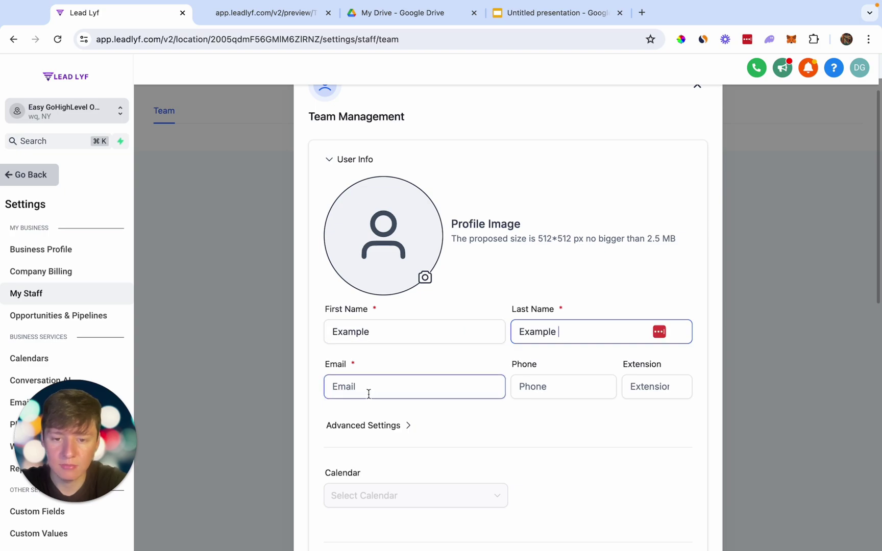
pyautogui.click(369, 394)
pyautogui.write('Example@gmail.com')
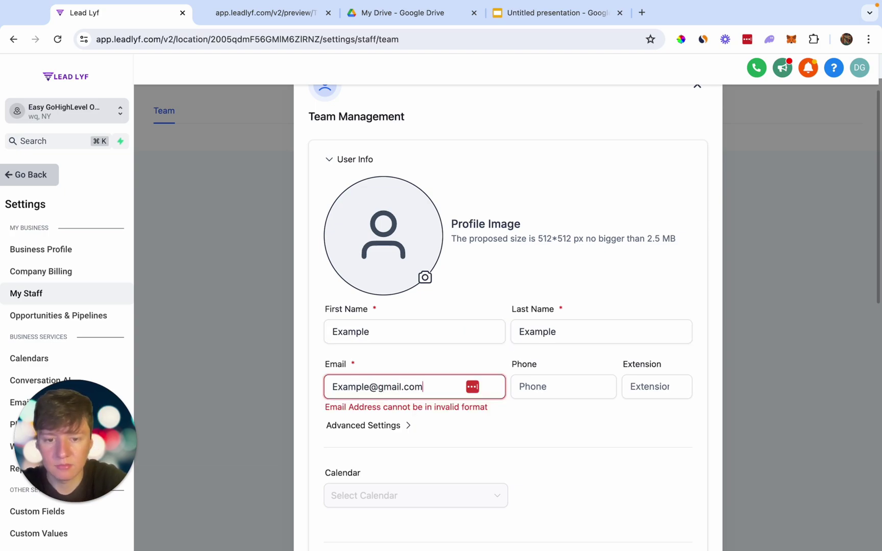
pyautogui.click(524, 394)
pyautogui.click(525, 394)
pyautogui.write('+1402')
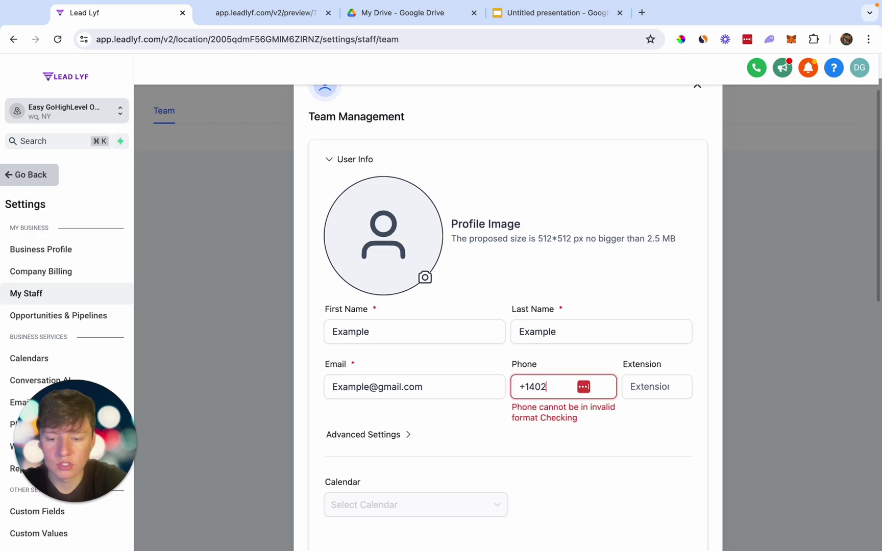
pyautogui.write('93873')
pyautogui.scroll(-10, 531, 396)
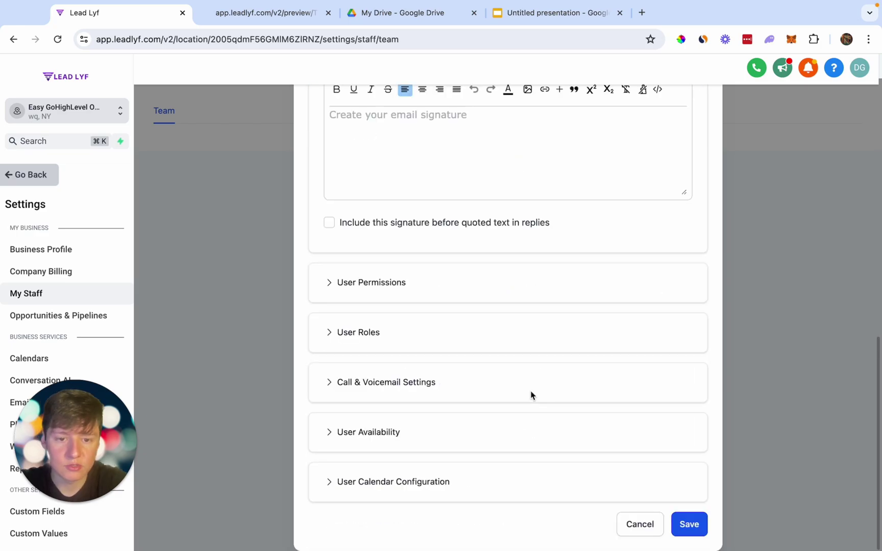
pyautogui.click(691, 526)
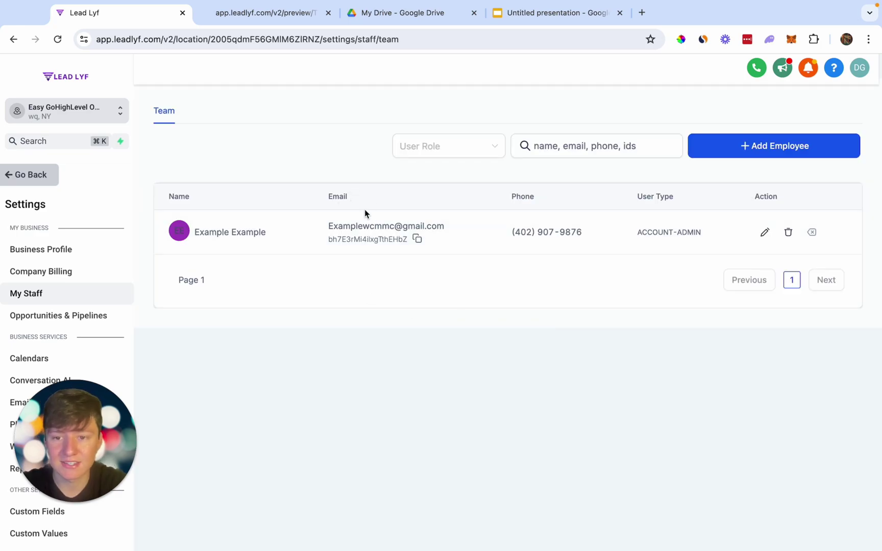
pyautogui.scroll(-1, 43, 358)
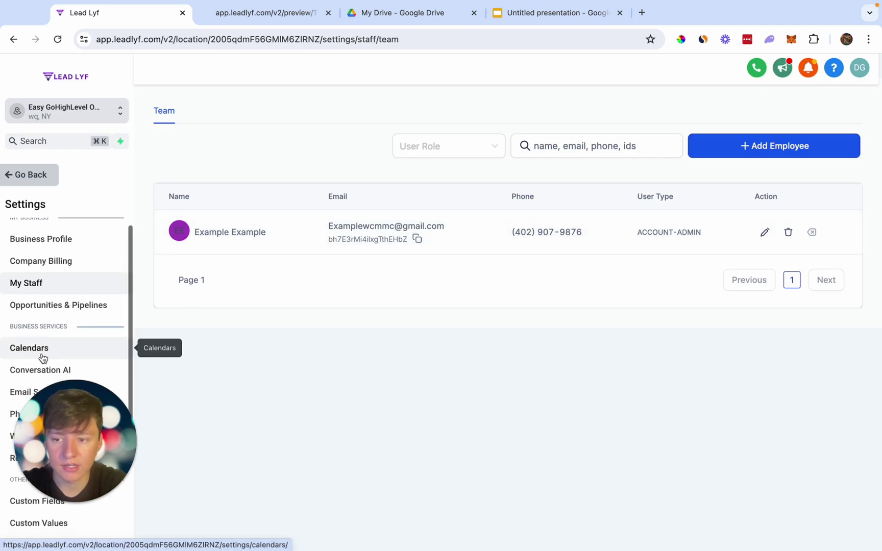
pyautogui.click(42, 355)
# Create a 'Free Quote' service calendar for the new staff member with a custom URL slug.
pyautogui.click(797, 149)
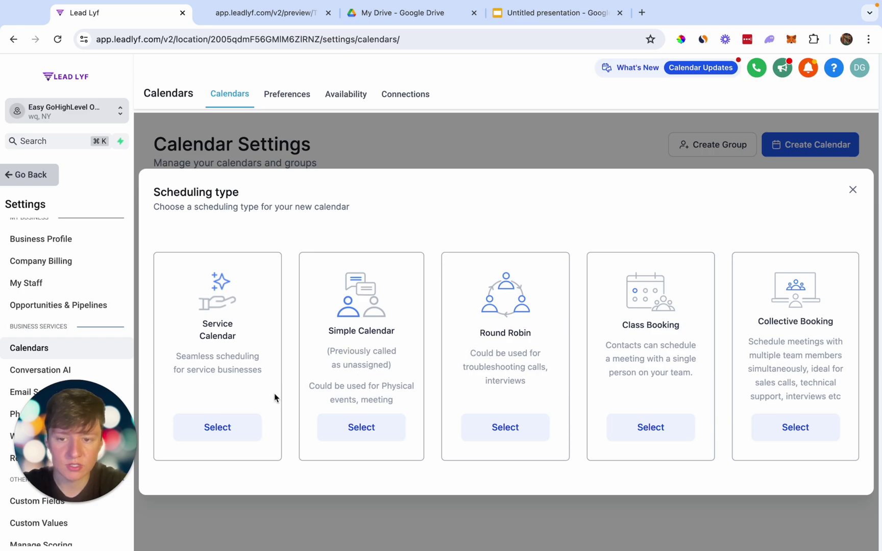
pyautogui.click(211, 428)
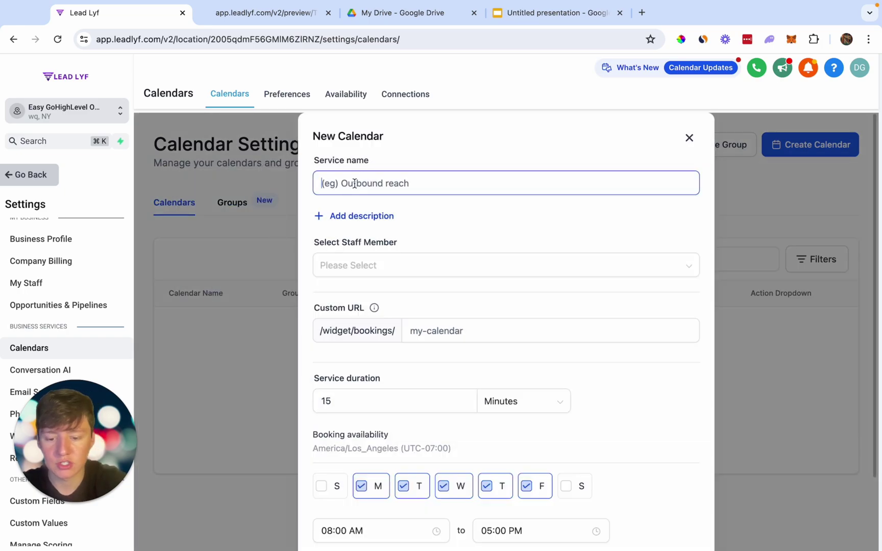
pyautogui.write('Free Quote')
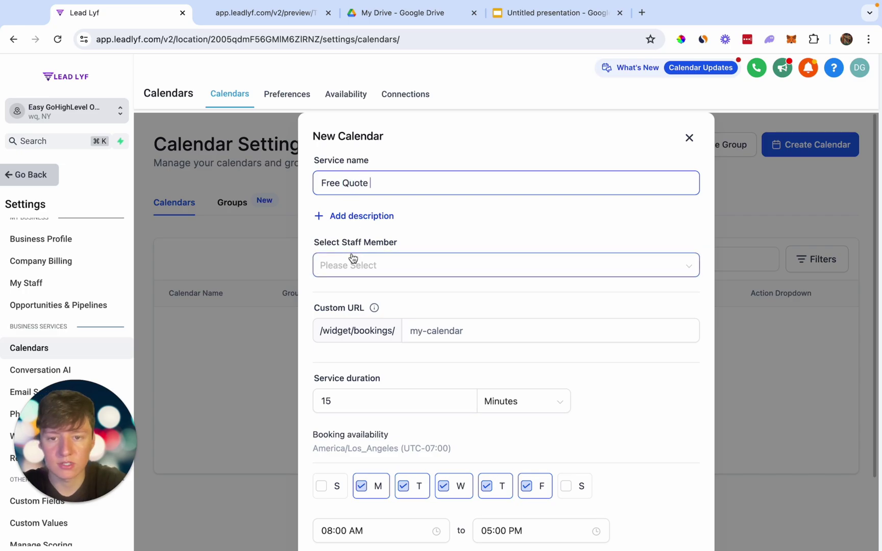
pyautogui.click(353, 260)
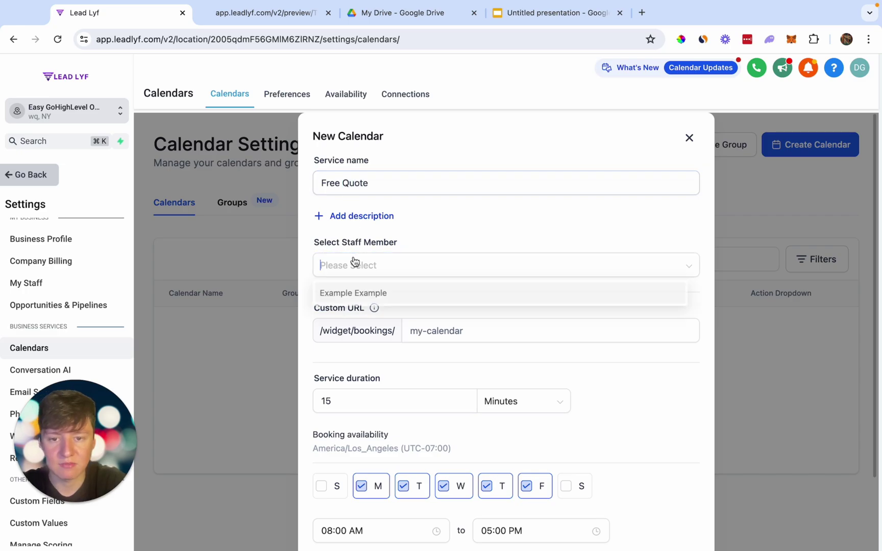
pyautogui.click(350, 296)
pyautogui.click(435, 330)
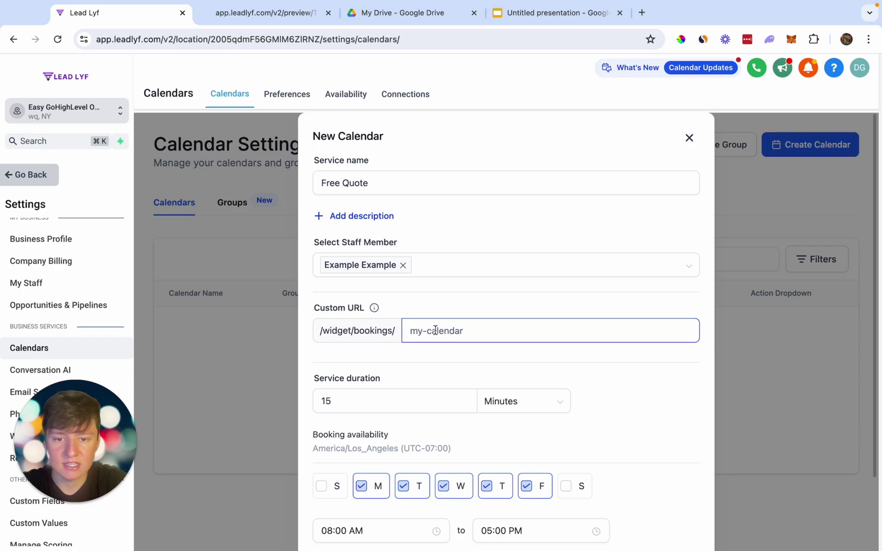
pyautogui.write('-je30ij3e0ifj3')
pyautogui.scroll(-2, 444, 353)
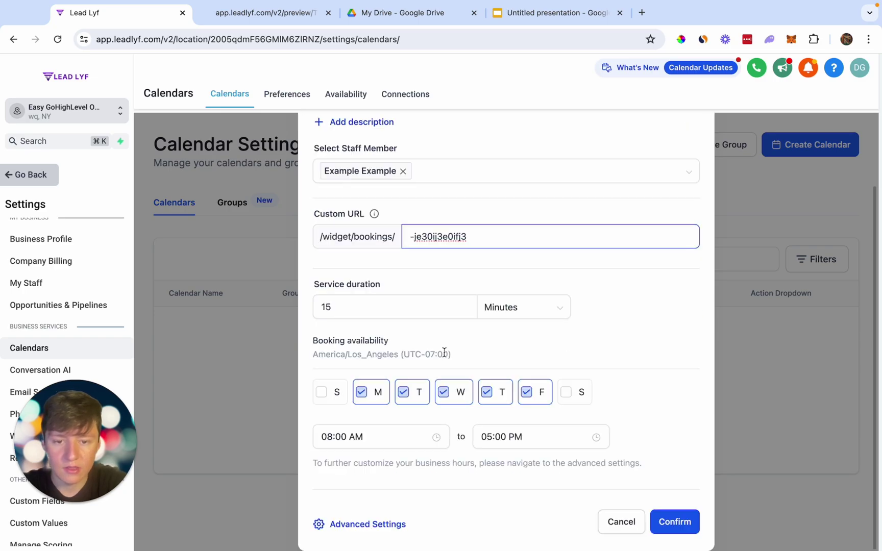
pyautogui.click(686, 520)
pyautogui.click(48, 176)
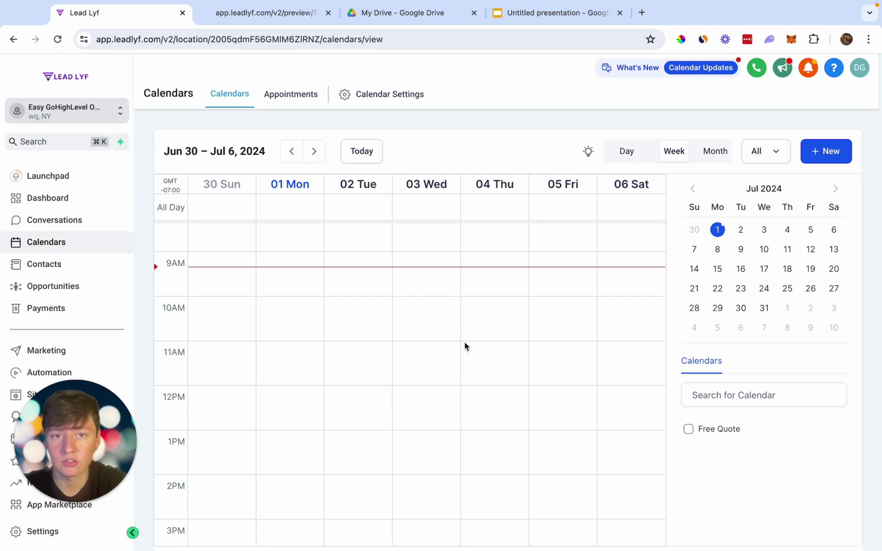
# Open the Plumbing Services Leads website and the Survey page's options menu.
pyautogui.scroll(-3, 57, 338)
pyautogui.click(37, 327)
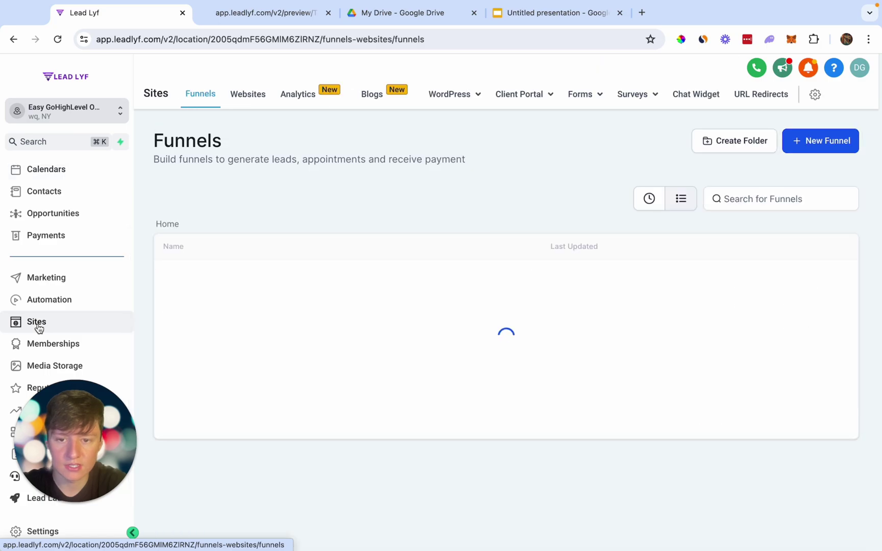
pyautogui.click(242, 91)
pyautogui.click(214, 274)
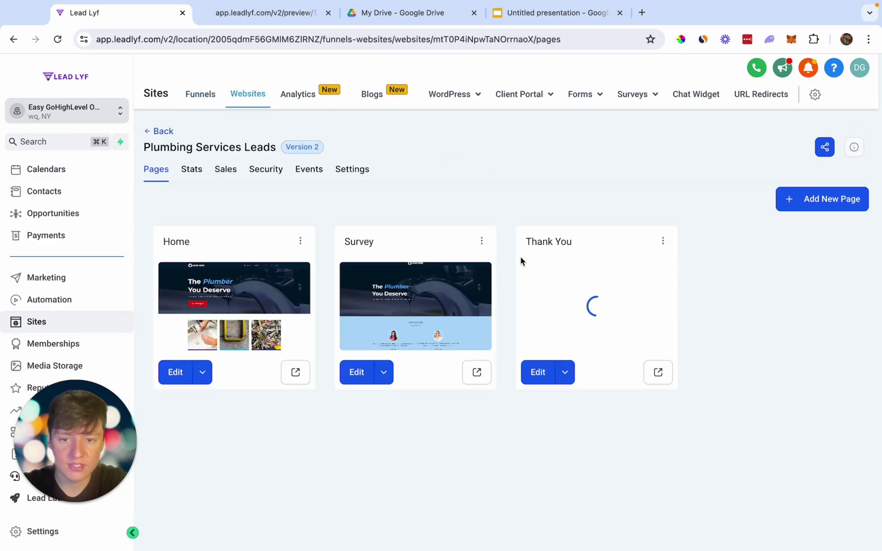
pyautogui.click(482, 241)
pyautogui.click(481, 241)
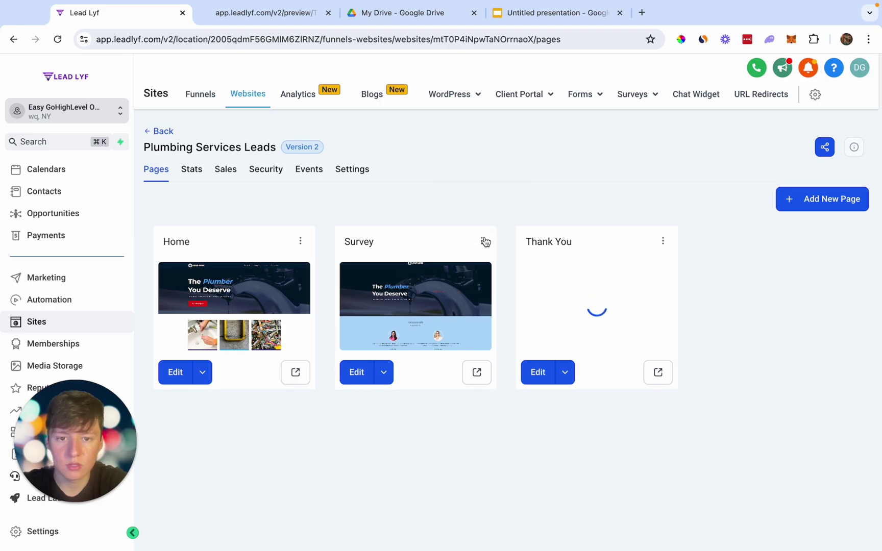
pyautogui.click(482, 241)
# Rename the Survey page to 'Free Quote Calendar Page' with path 'Free Quote' and open it for editing.
pyautogui.click(479, 158)
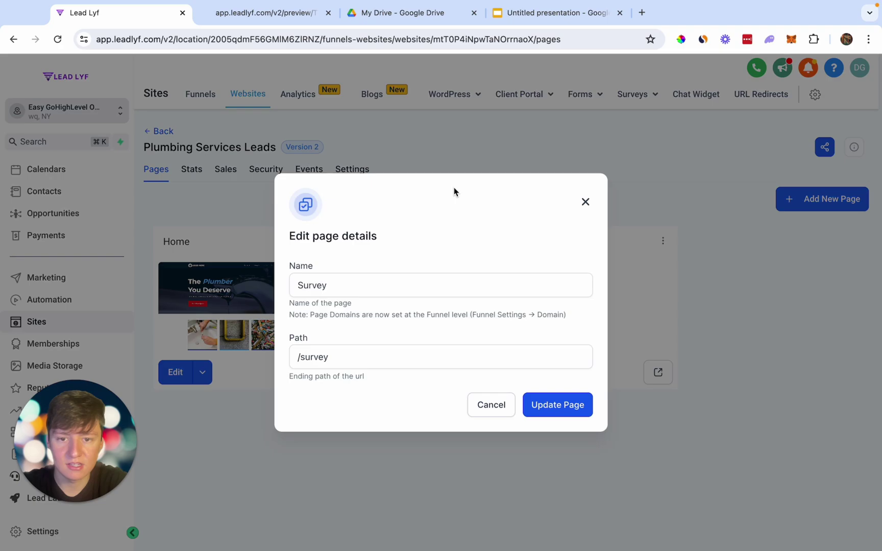
pyautogui.doubleClick(354, 282)
pyautogui.press('BackSpace')
pyautogui.write('Free Quot')
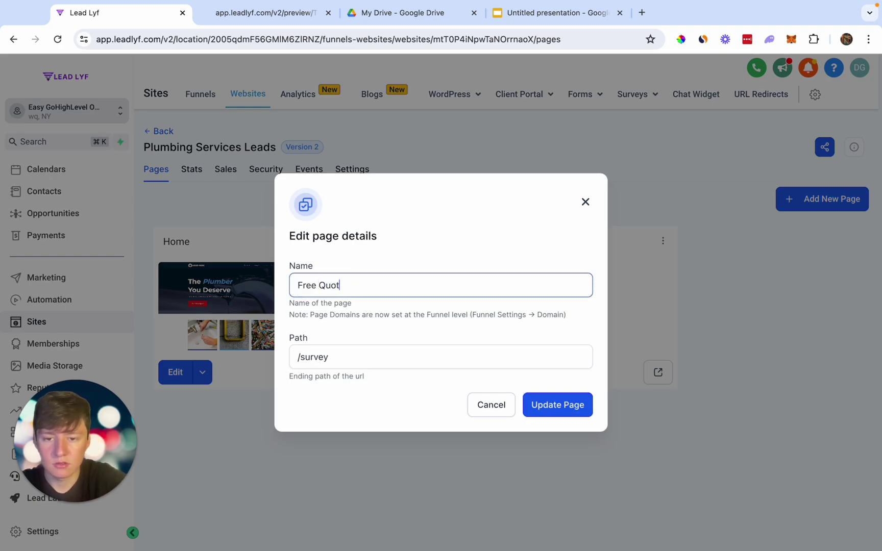
pyautogui.write('e Calendar Page')
pyautogui.click(338, 358)
pyautogui.doubleClick(338, 358)
pyautogui.write('Free Quote')
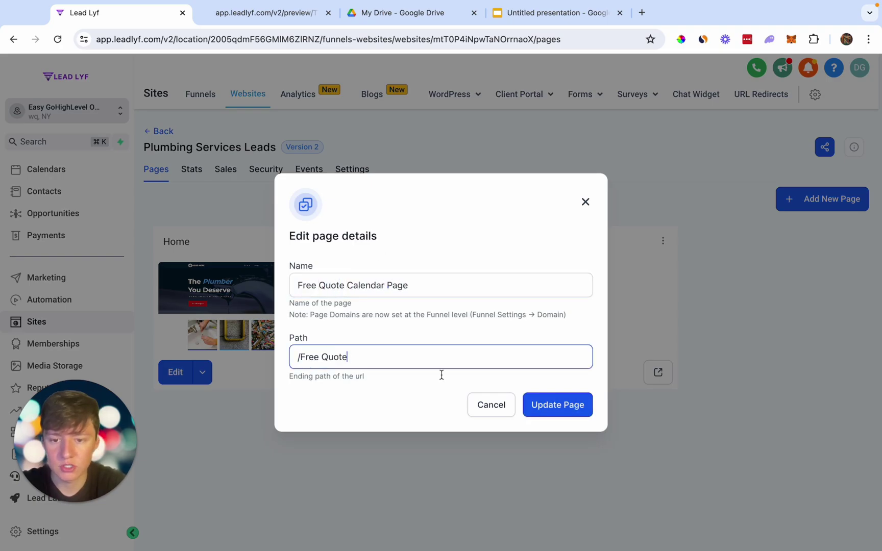
pyautogui.click(554, 407)
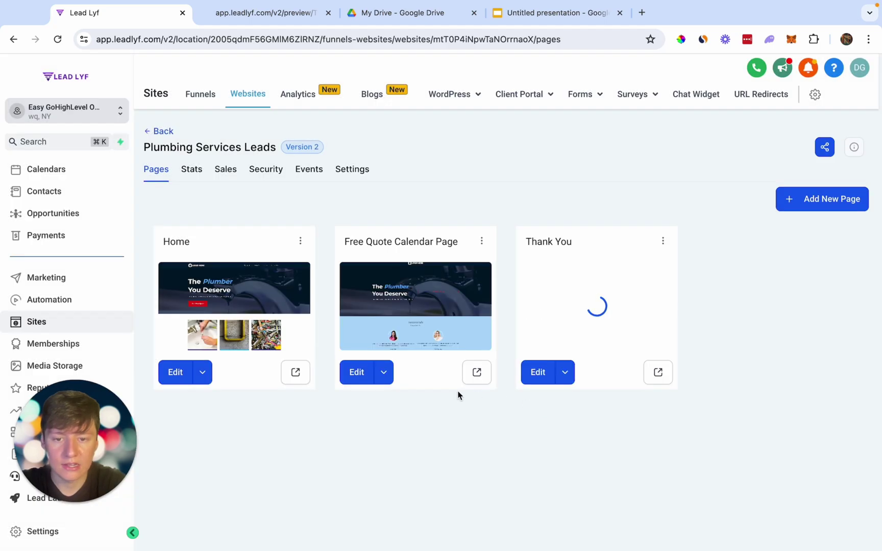
pyautogui.click(365, 381)
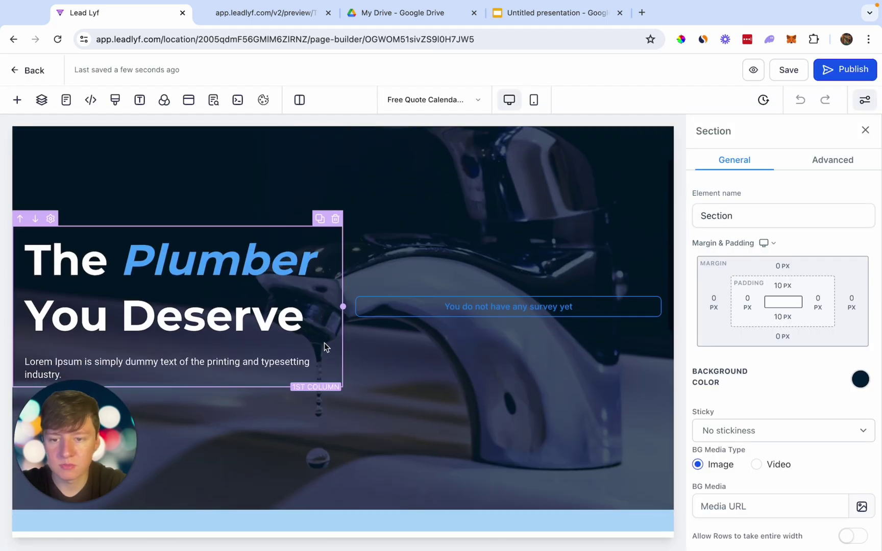
# Replace the hero headline with 'Get A Free Quote'.
pyautogui.click(324, 343)
pyautogui.press('Delete')
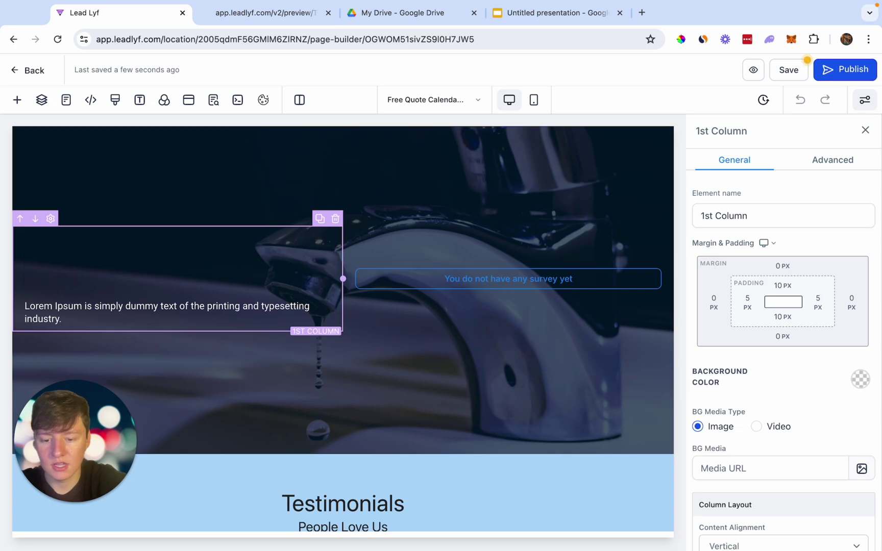
pyautogui.write('Get A Free ')
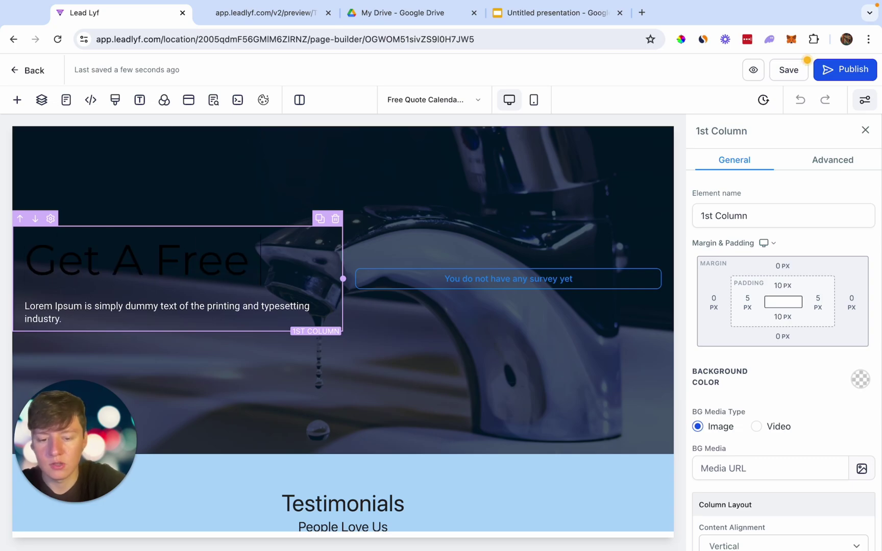
pyautogui.write('Quote')
pyautogui.click(242, 424)
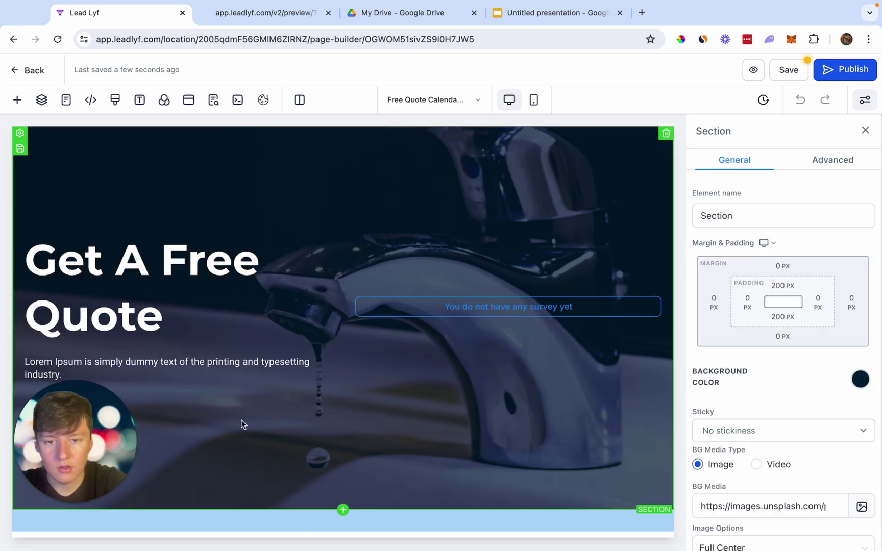
pyautogui.scroll(1, 242, 423)
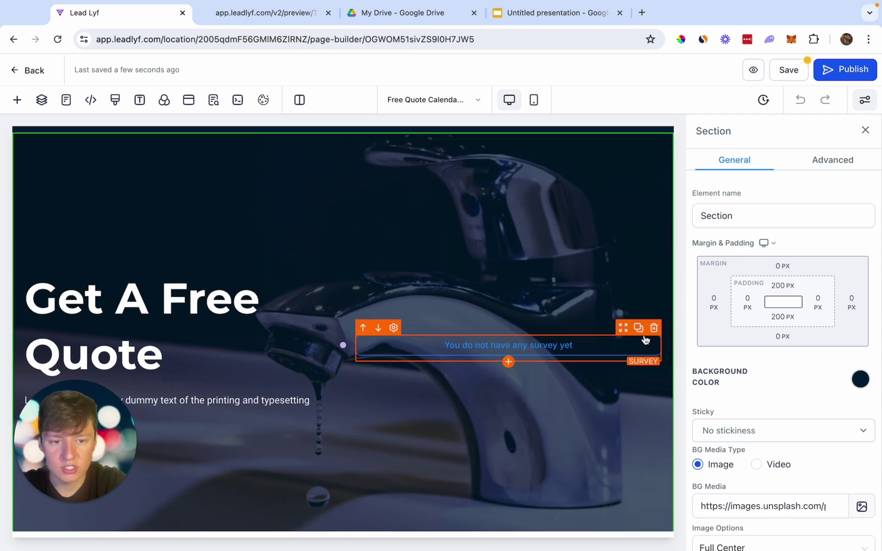
# Swap the survey for a Calendar element showing the Free Quote calendar, save, and go back.
pyautogui.click(654, 327)
pyautogui.click(509, 345)
pyautogui.scroll(-5, 235, 362)
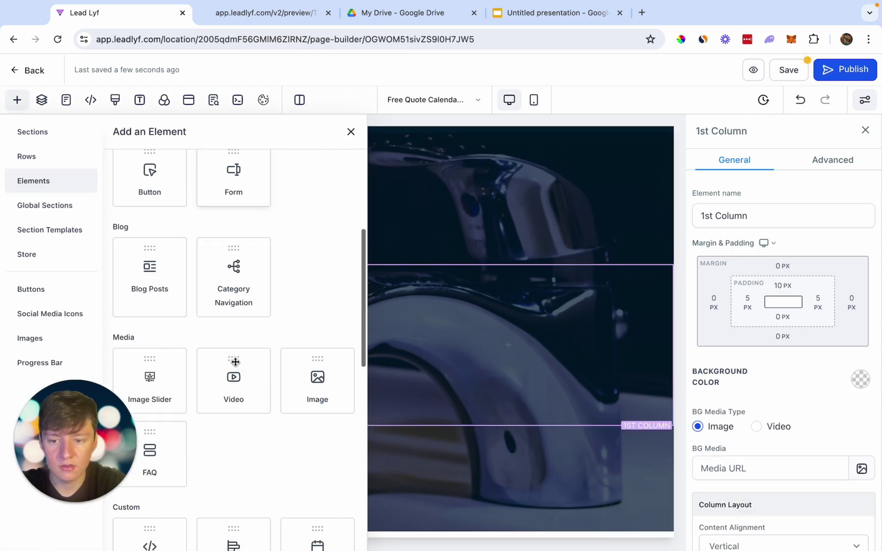
pyautogui.scroll(-3, 236, 362)
pyautogui.click(322, 422)
pyautogui.click(375, 254)
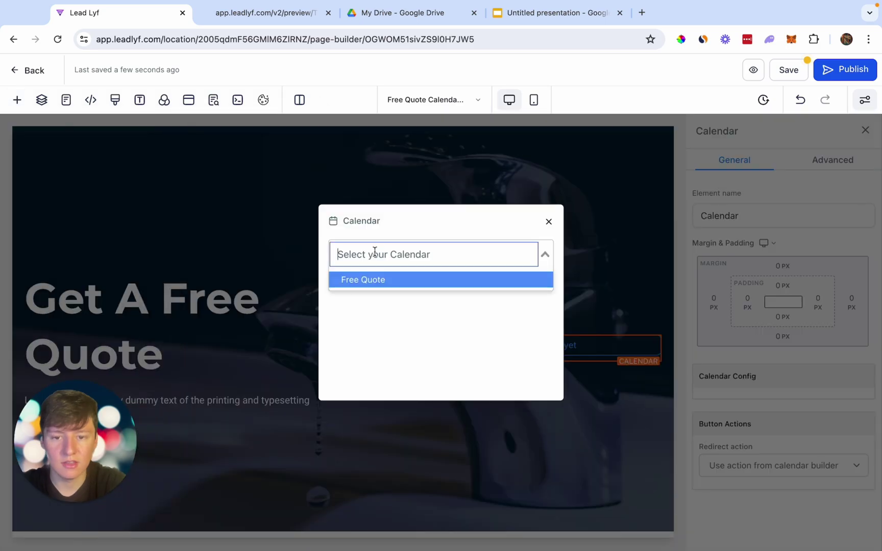
pyautogui.click(359, 287)
pyautogui.scroll(-4, 410, 396)
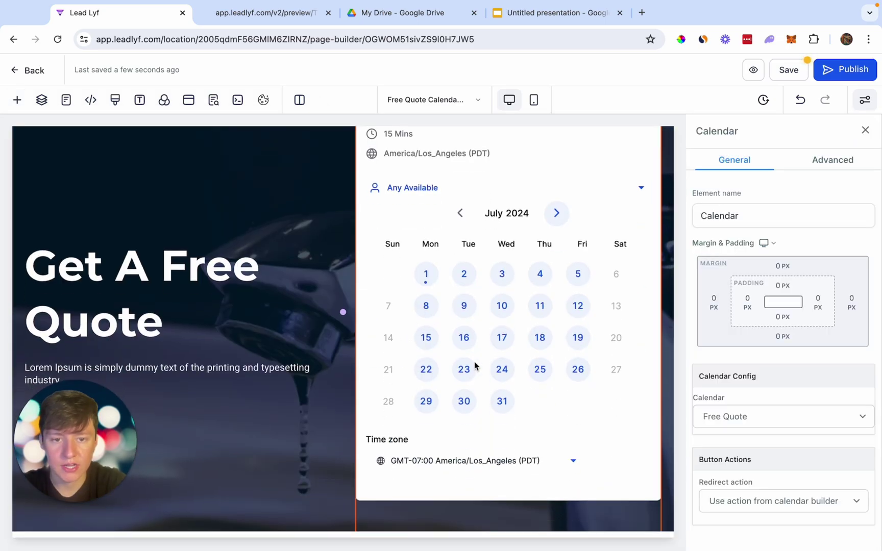
pyautogui.scroll(1, 447, 368)
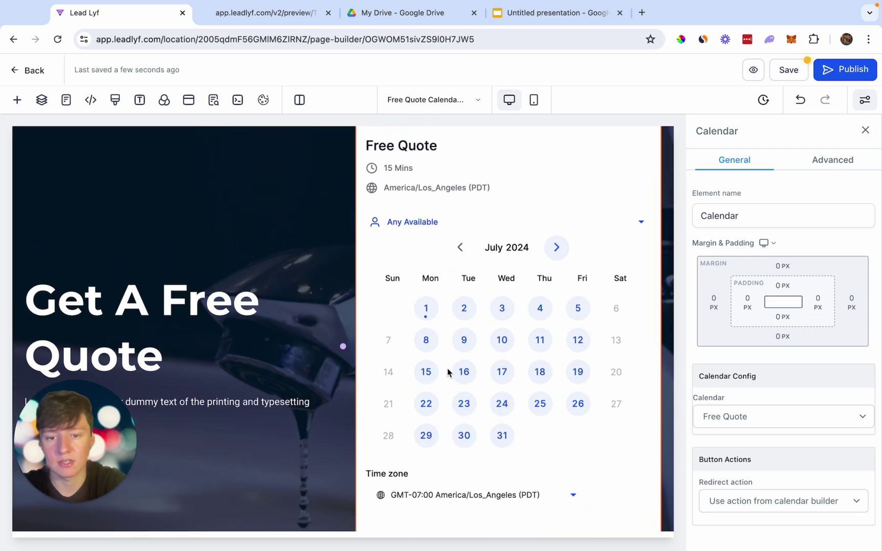
pyautogui.click(789, 71)
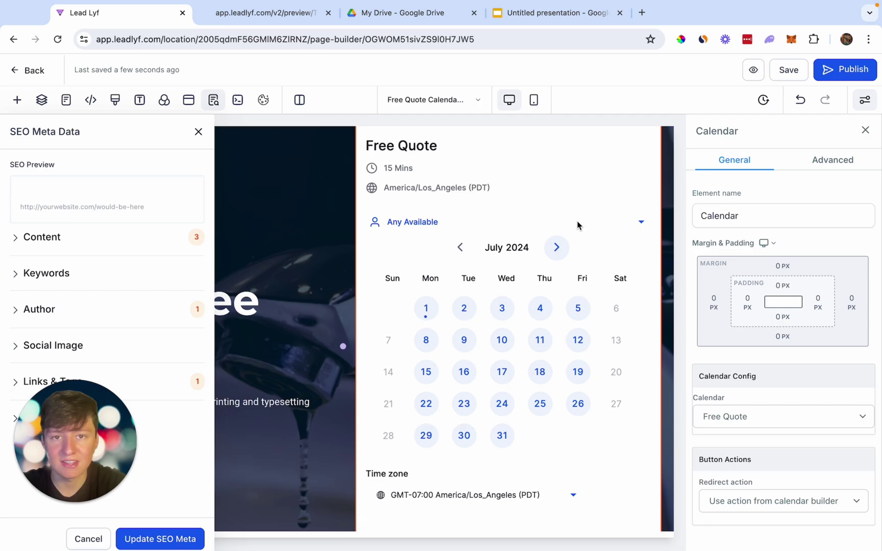
pyautogui.click(26, 72)
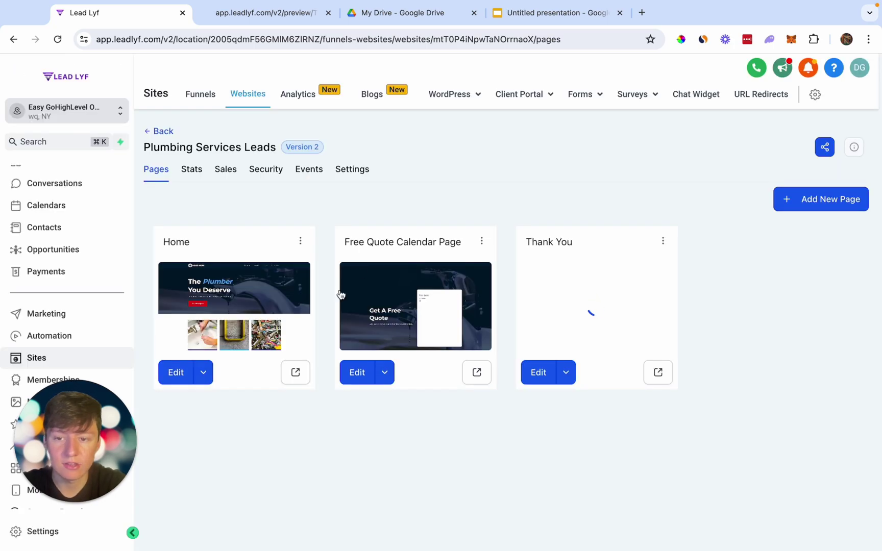
# Add a 'Get A Free Quote' Home menu item linking to Free Quote Calendar Page, then preview.
pyautogui.click(178, 372)
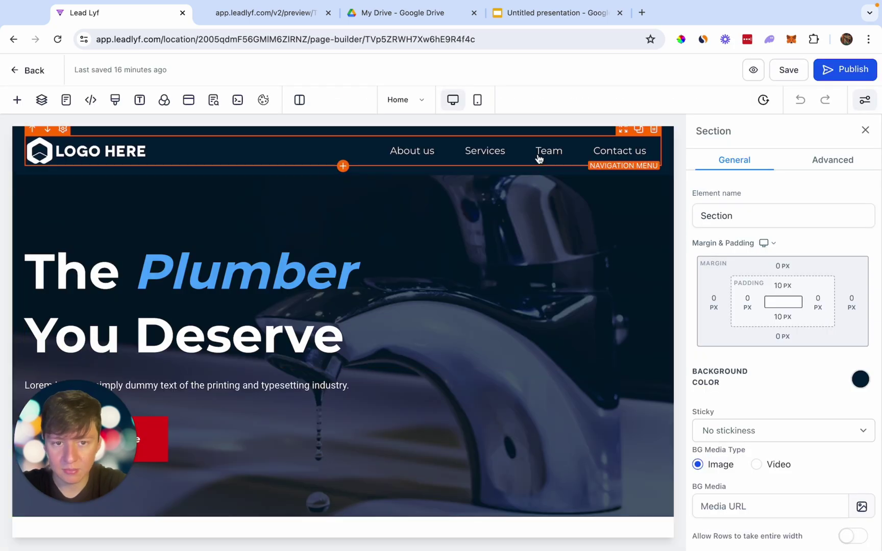
pyautogui.click(539, 159)
pyautogui.click(798, 423)
pyautogui.tripleClick(340, 248)
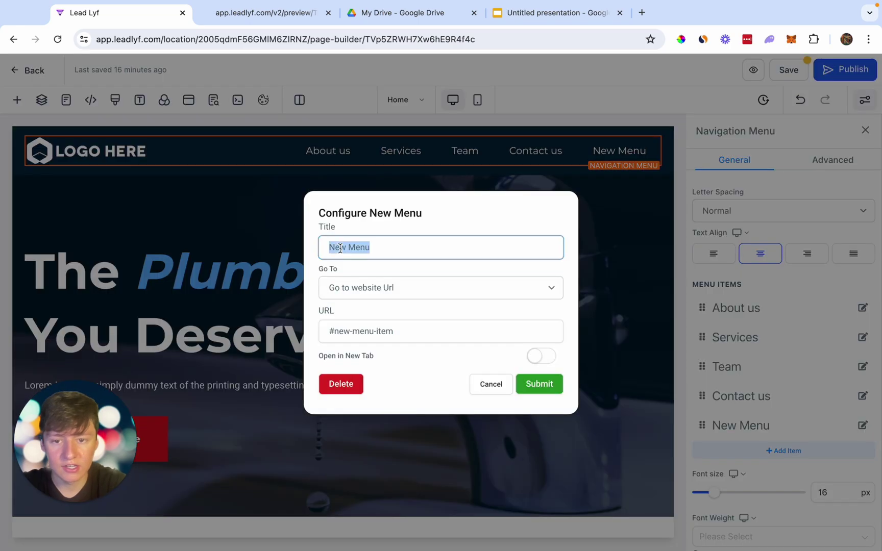
pyautogui.press('BackSpace')
pyautogui.write('Get A Free')
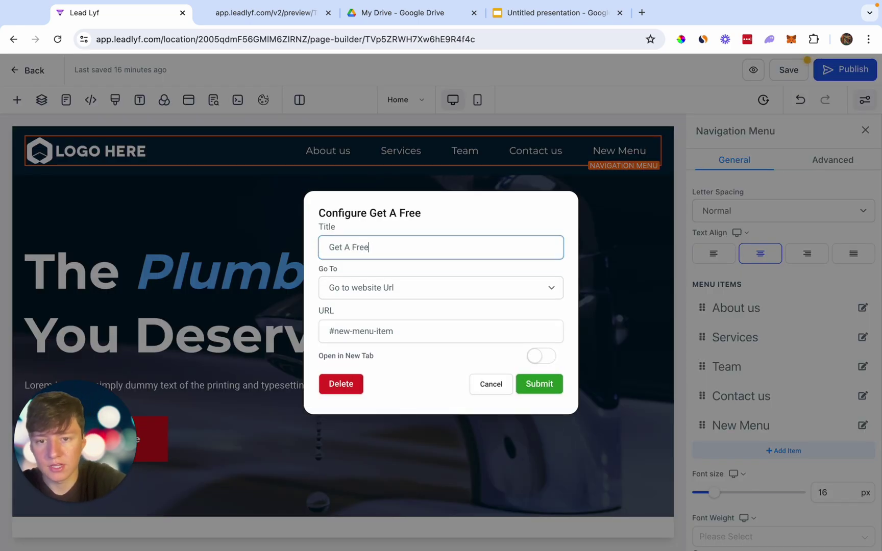
pyautogui.write(' Quote')
pyautogui.click(345, 289)
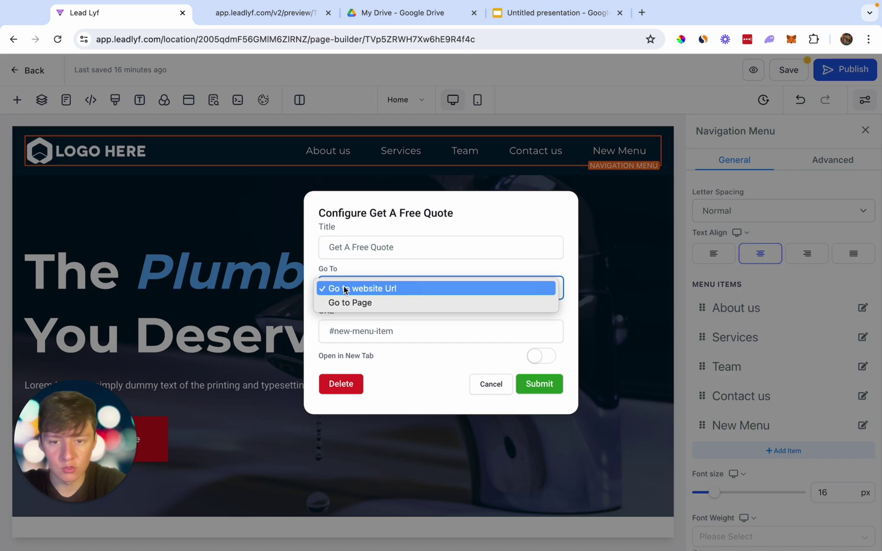
pyautogui.click(345, 303)
pyautogui.click(360, 331)
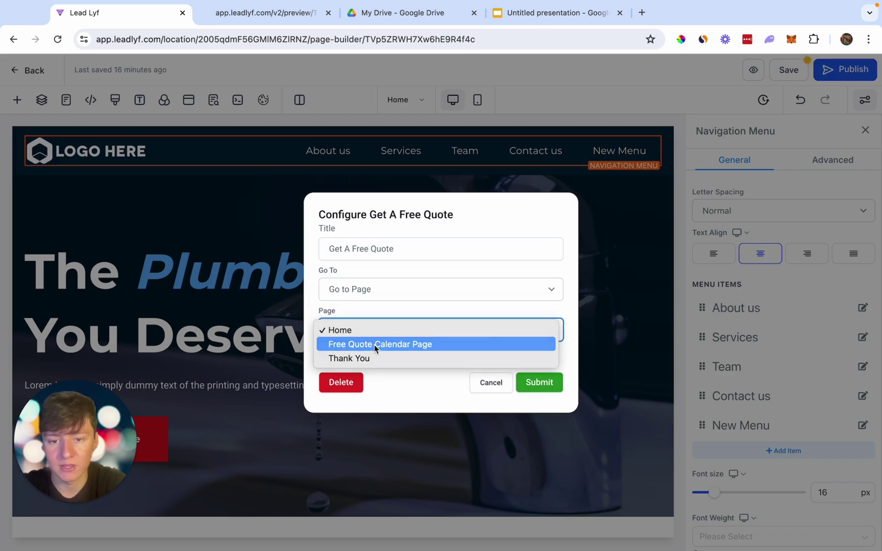
pyautogui.click(375, 344)
pyautogui.click(544, 383)
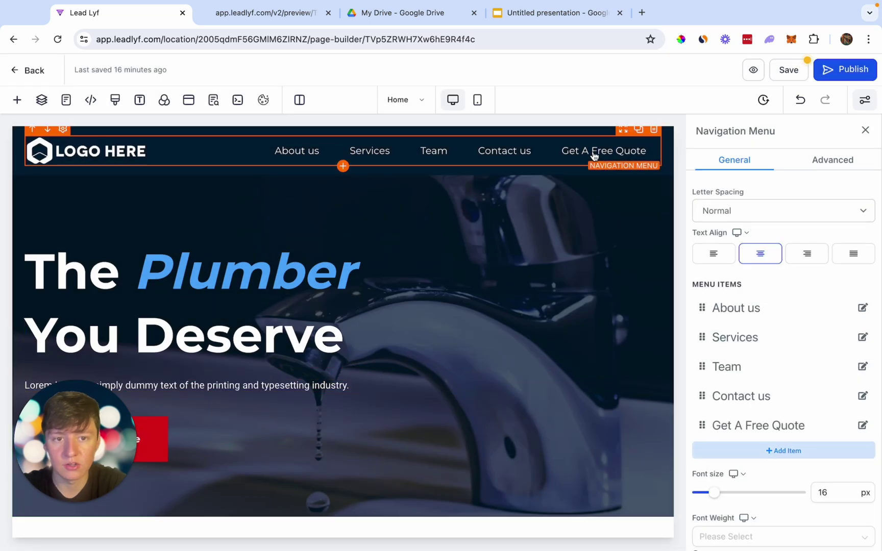
pyautogui.click(754, 70)
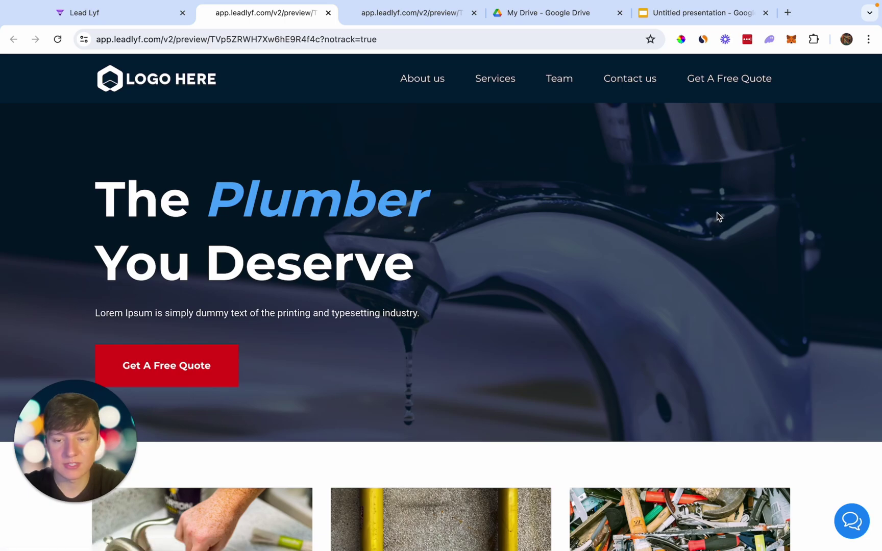
# Follow the preview's Get A Free Quote link to verify the booking calendar, then return to Workflows.
pyautogui.click(728, 80)
pyautogui.scroll(-2, 721, 206)
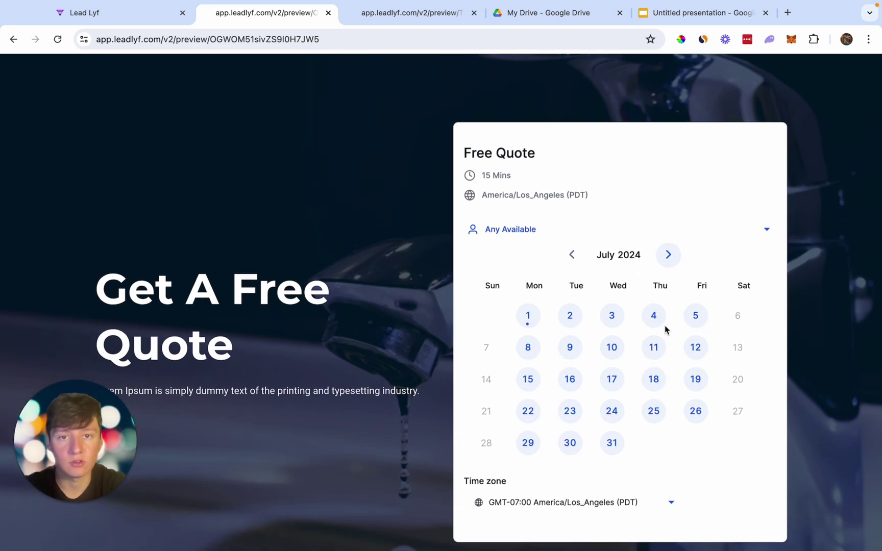
pyautogui.scroll(1, 665, 330)
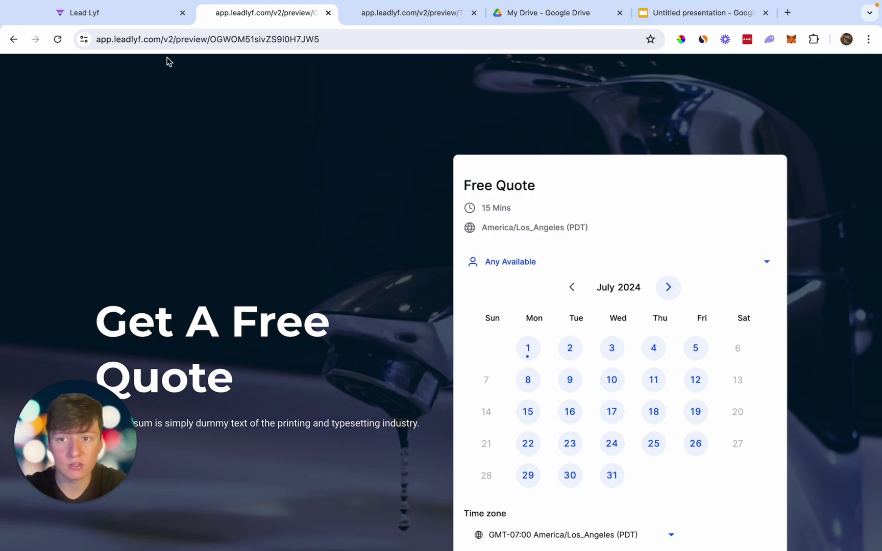
pyautogui.click(125, 12)
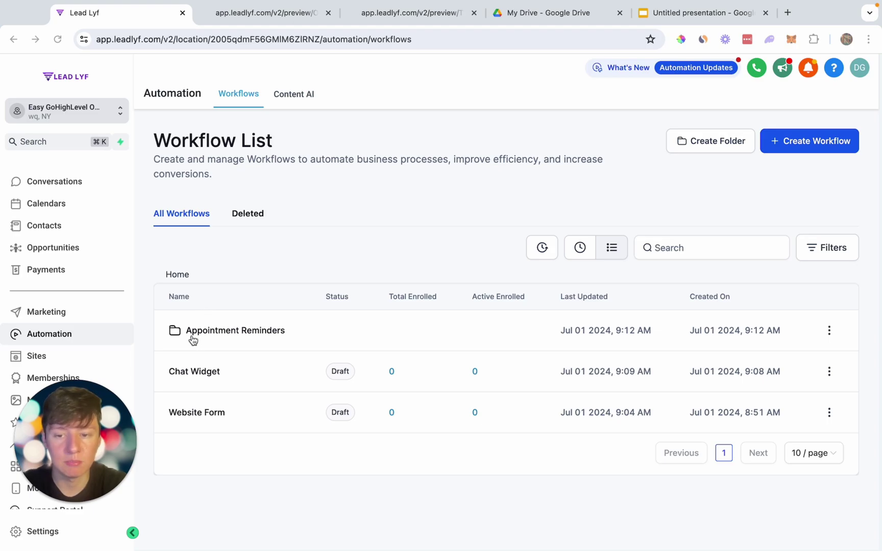
# Open the 1. Appointment Reminder workflow in the Appointment Reminders folder.
pyautogui.click(222, 336)
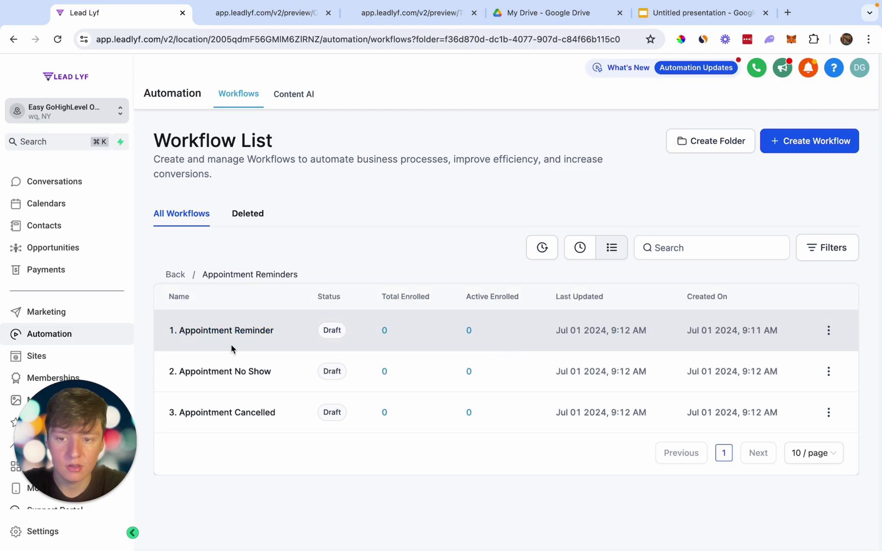
pyautogui.click(230, 331)
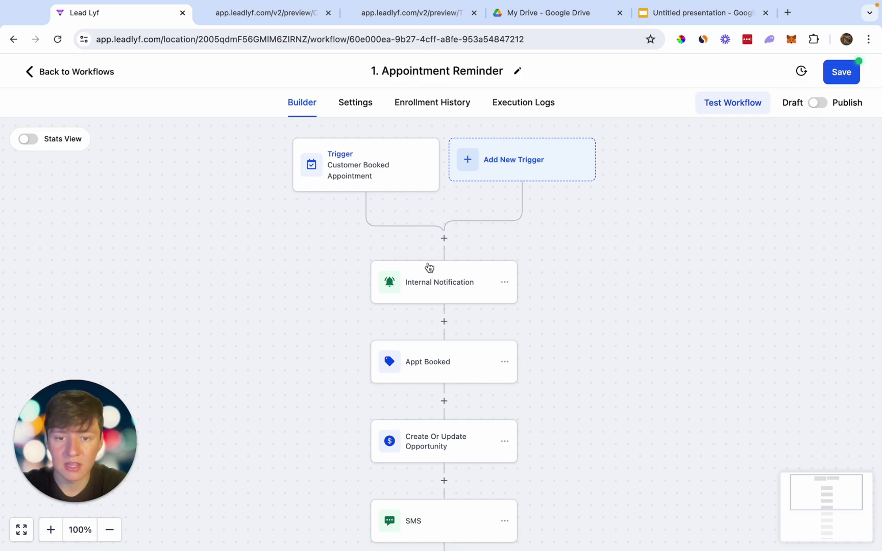
pyautogui.scroll(-1, 430, 266)
pyautogui.scroll(-3, 437, 269)
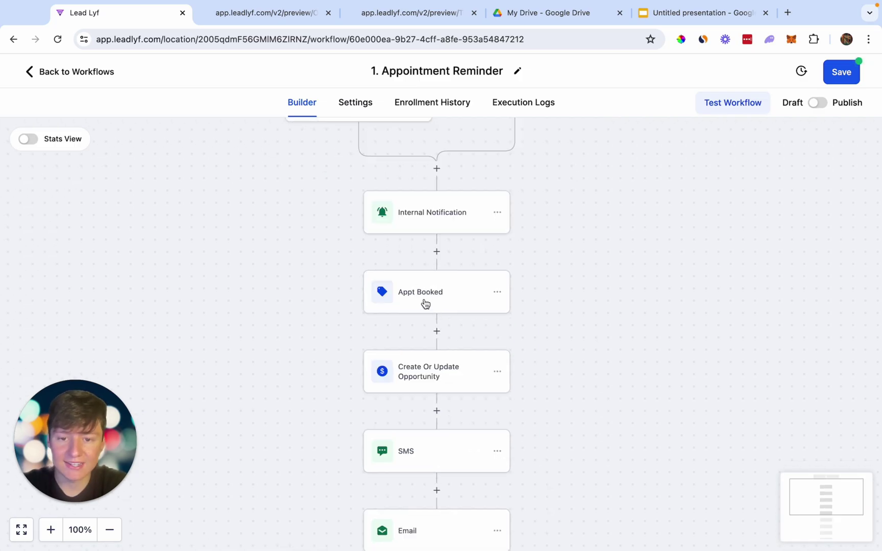
pyautogui.scroll(-5, 426, 304)
# Set the Create Or Update Opportunity step to the Plumber Sales Pipeline.
pyautogui.click(455, 301)
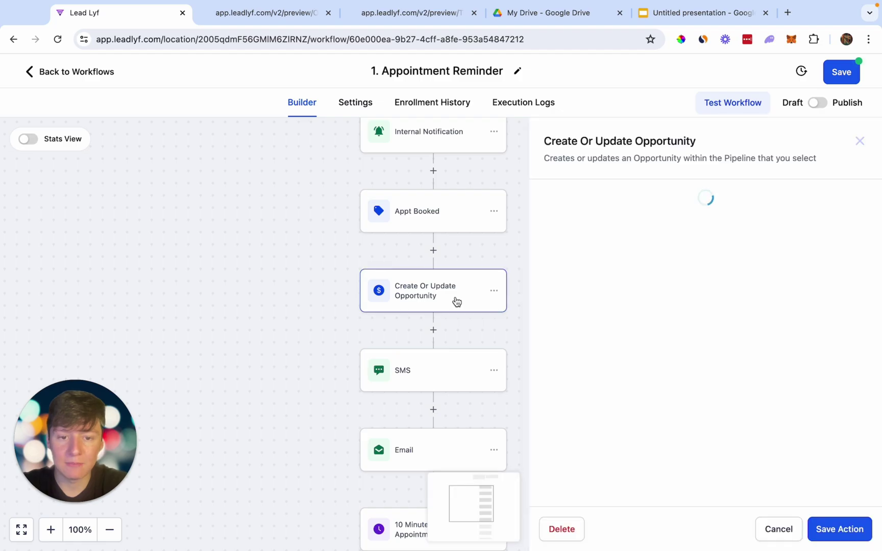
pyautogui.click(566, 287)
pyautogui.click(536, 333)
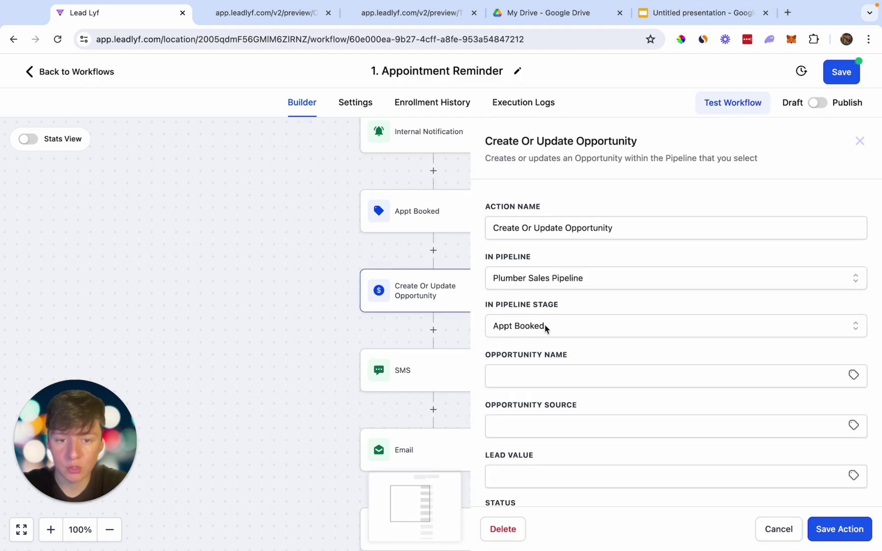
pyautogui.press('Escape')
# Review the SMS and Email reminder steps and save the workflow.
pyautogui.scroll(-1, 459, 352)
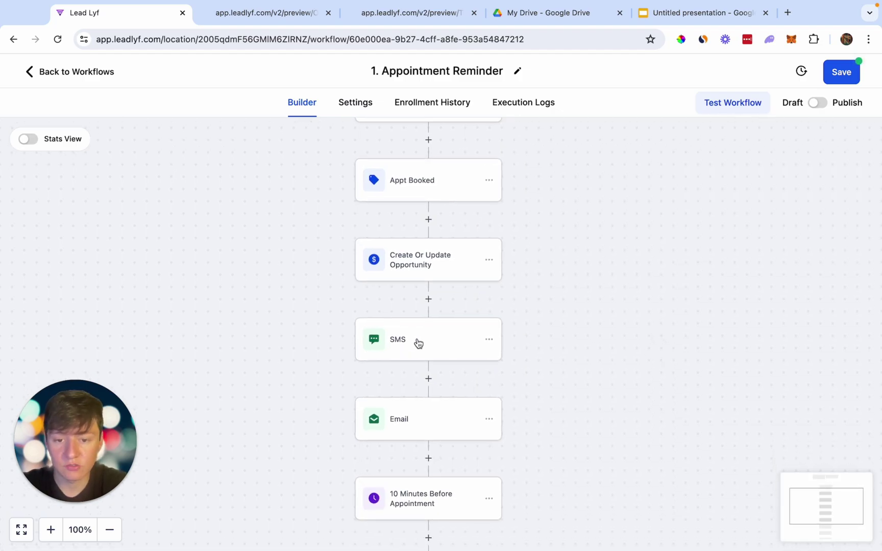
pyautogui.scroll(-2, 416, 357)
pyautogui.scroll(-3, 436, 365)
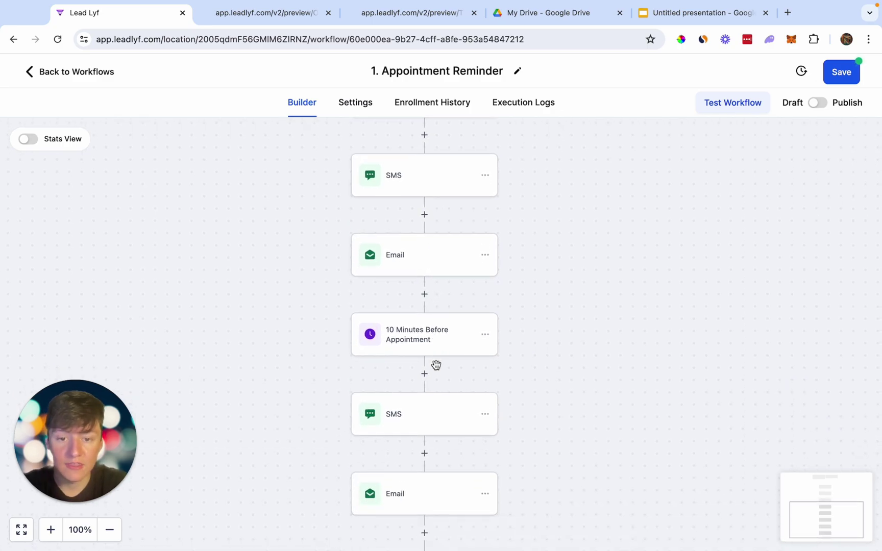
pyautogui.scroll(-1, 455, 357)
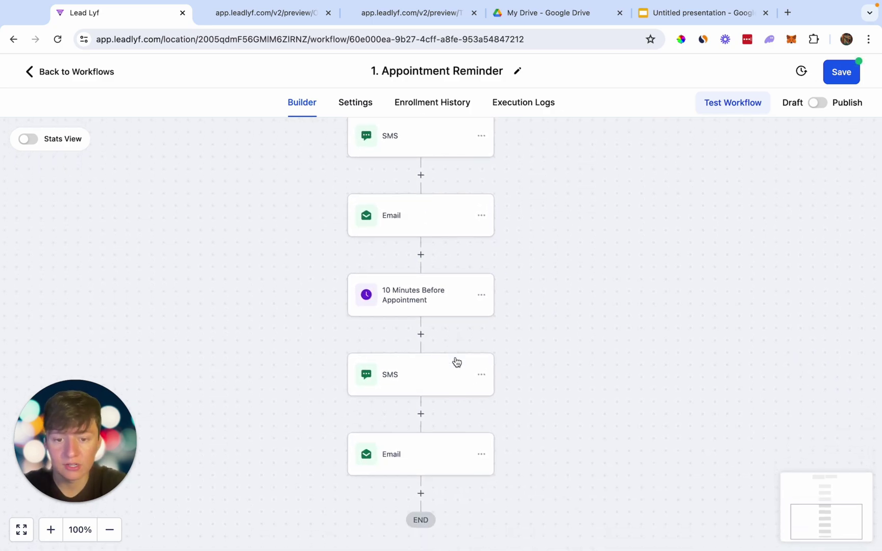
pyautogui.scroll(-1, 457, 362)
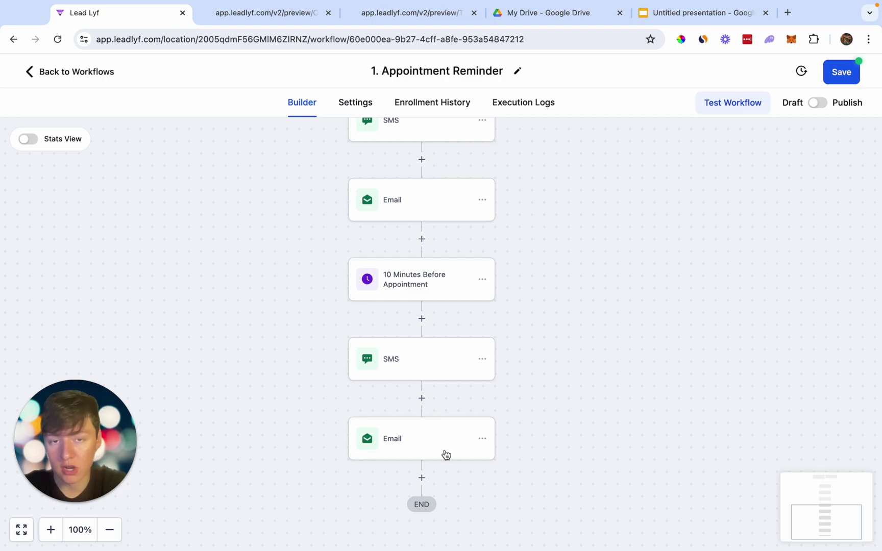
pyautogui.scroll(-1, 447, 444)
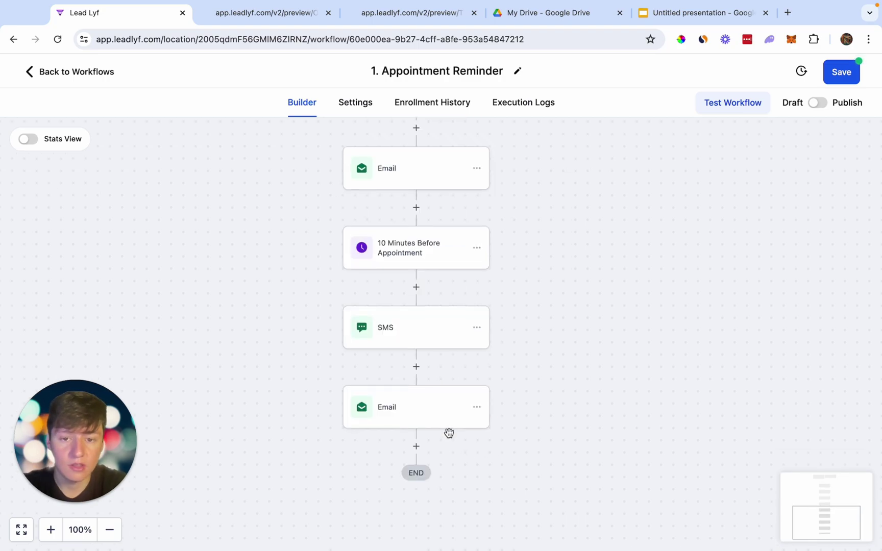
pyautogui.scroll(-2, 415, 453)
pyautogui.scroll(-3, 435, 469)
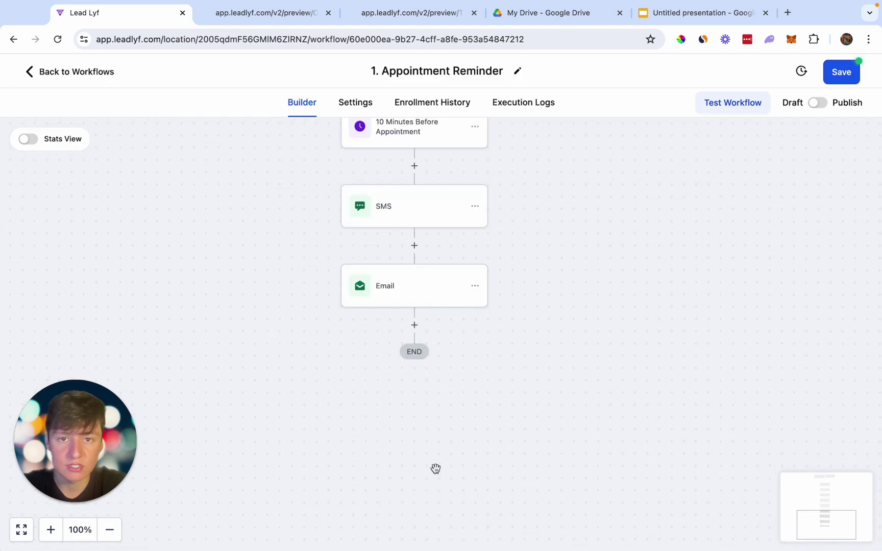
pyautogui.scroll(10, 435, 471)
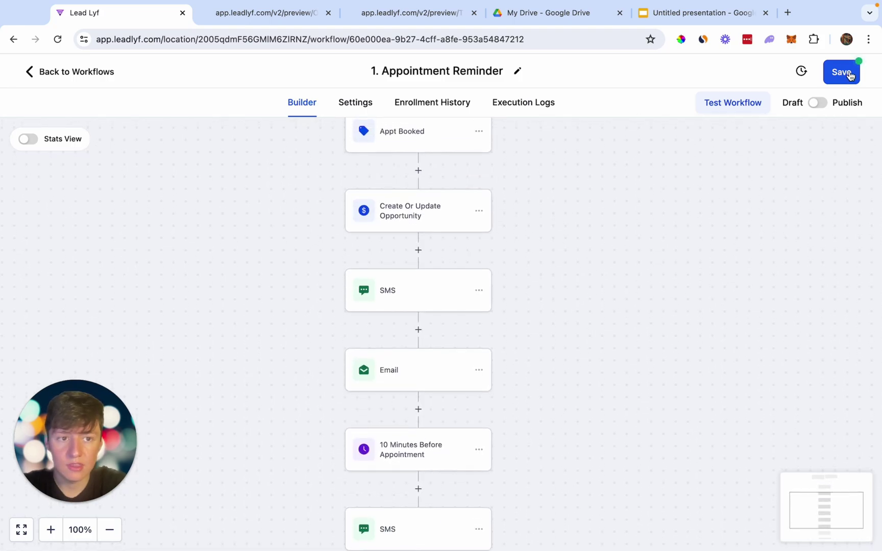
pyautogui.click(842, 72)
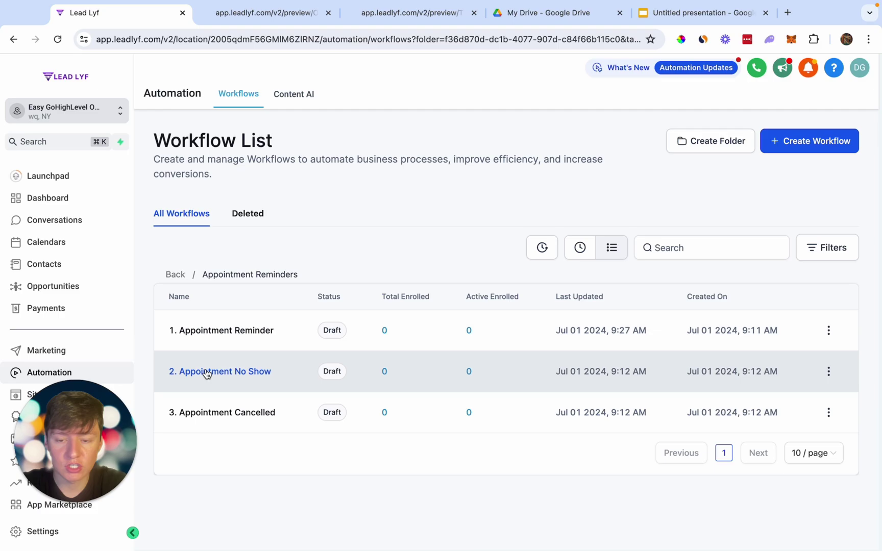
# In 2. Appointment No Show, set the opportunity update to Plumber Sales Pipeline, No Show stage.
pyautogui.click(206, 373)
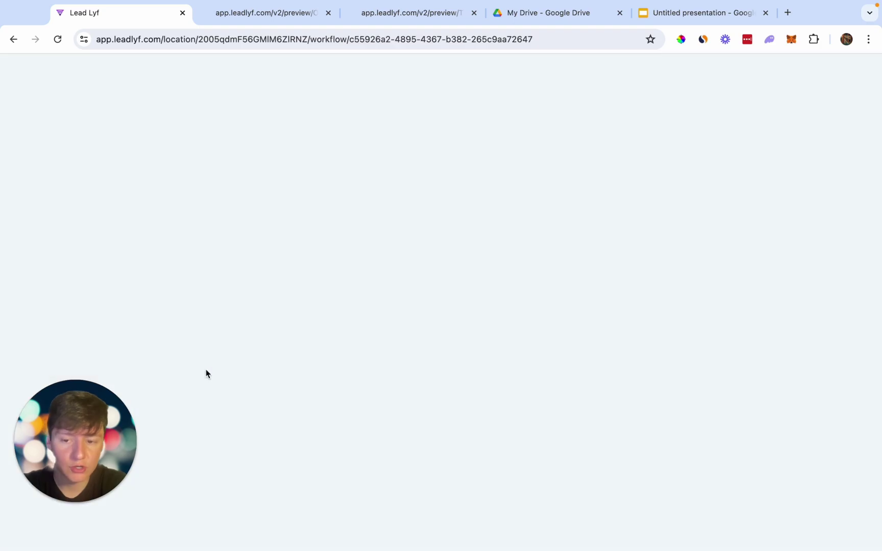
pyautogui.scroll(-3, 319, 236)
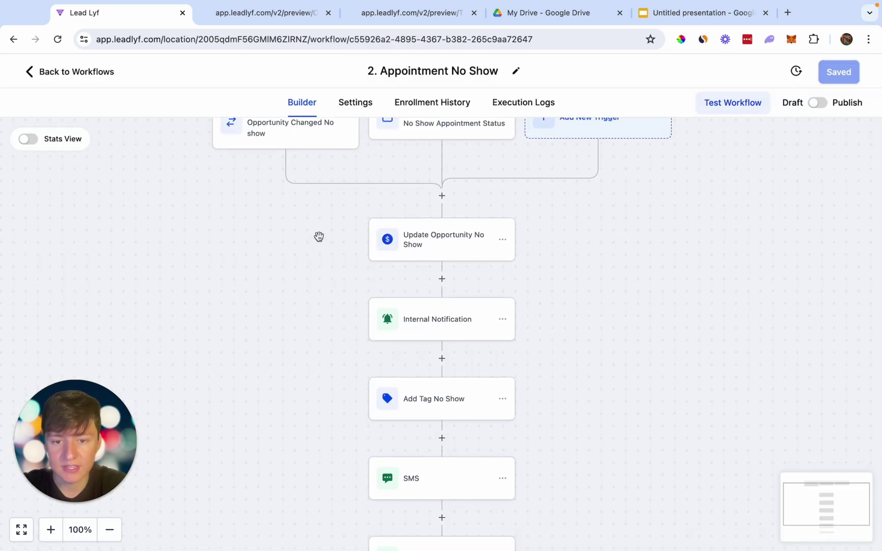
pyautogui.click(420, 177)
pyautogui.click(537, 278)
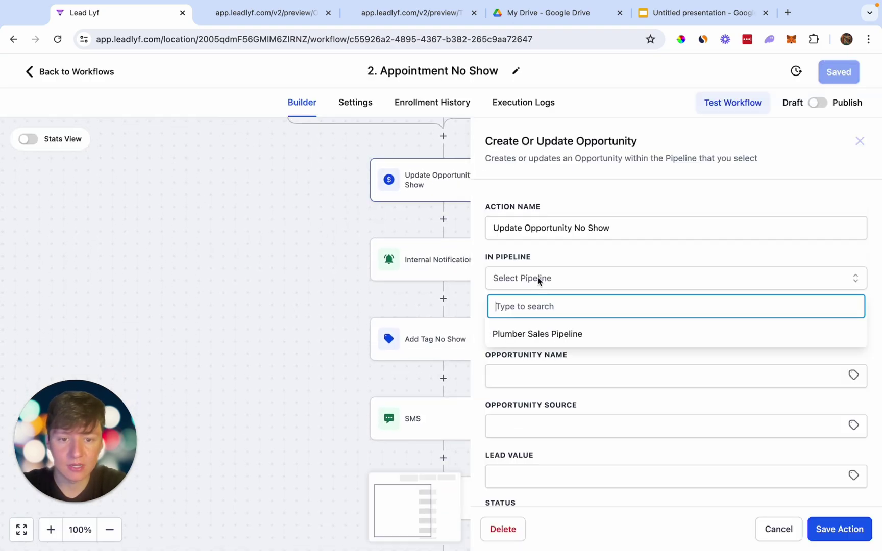
pyautogui.click(538, 333)
pyautogui.click(538, 325)
pyautogui.click(520, 450)
pyautogui.click(464, 299)
pyautogui.scroll(-3, 448, 265)
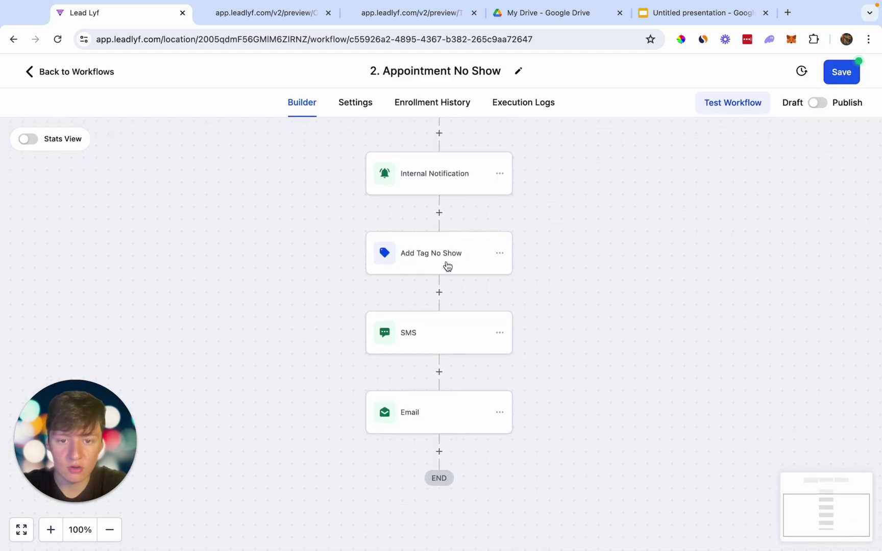
pyautogui.scroll(-2, 472, 263)
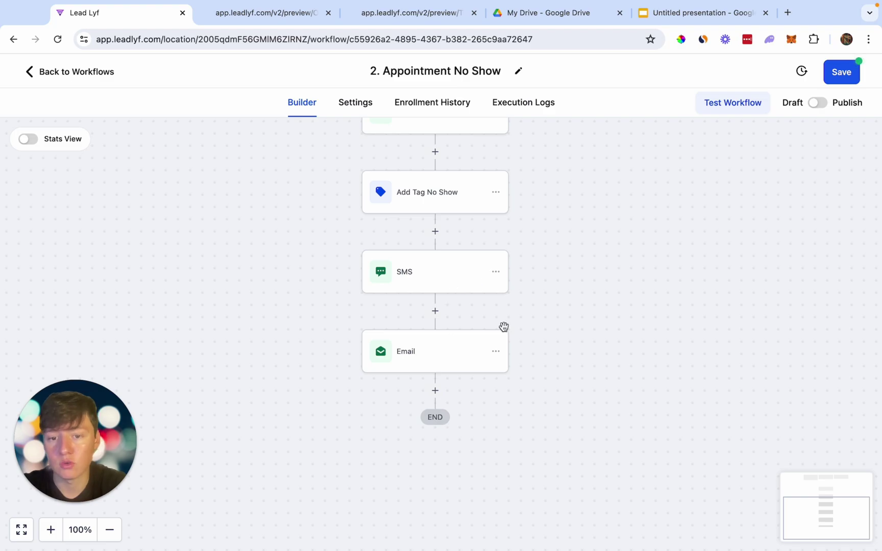
pyautogui.click(74, 72)
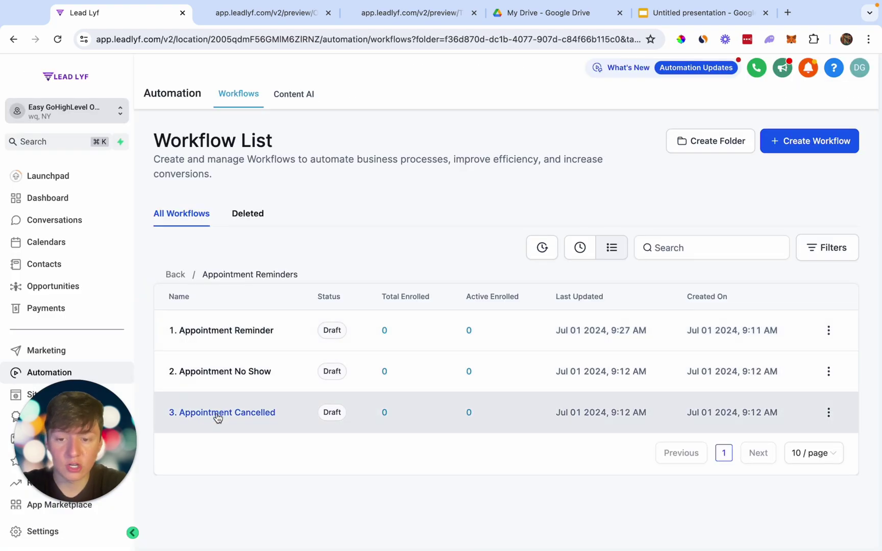
pyautogui.click(218, 418)
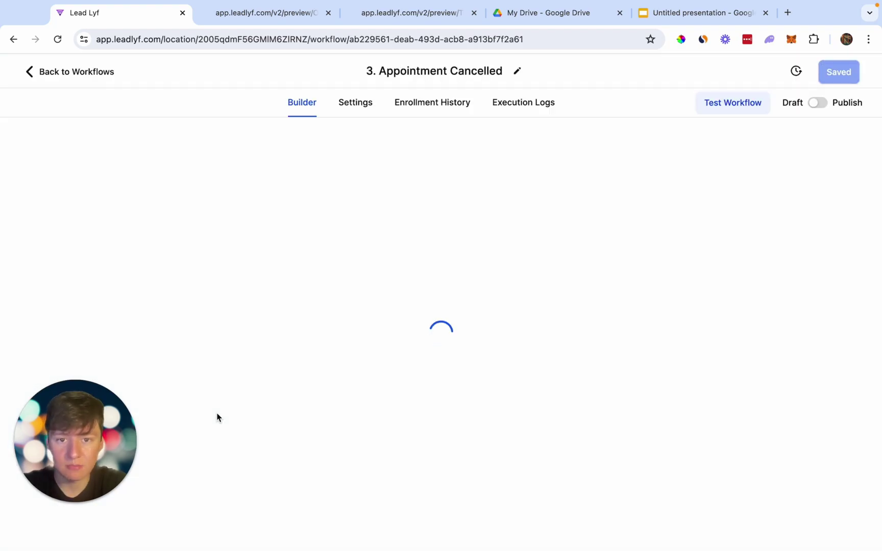
pyautogui.scroll(-3, 358, 220)
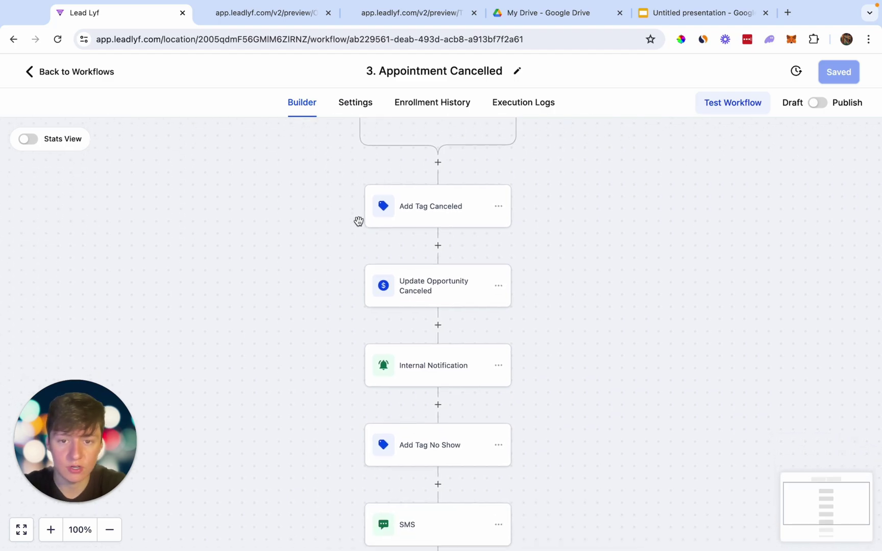
pyautogui.scroll(-2, 432, 212)
pyautogui.click(430, 211)
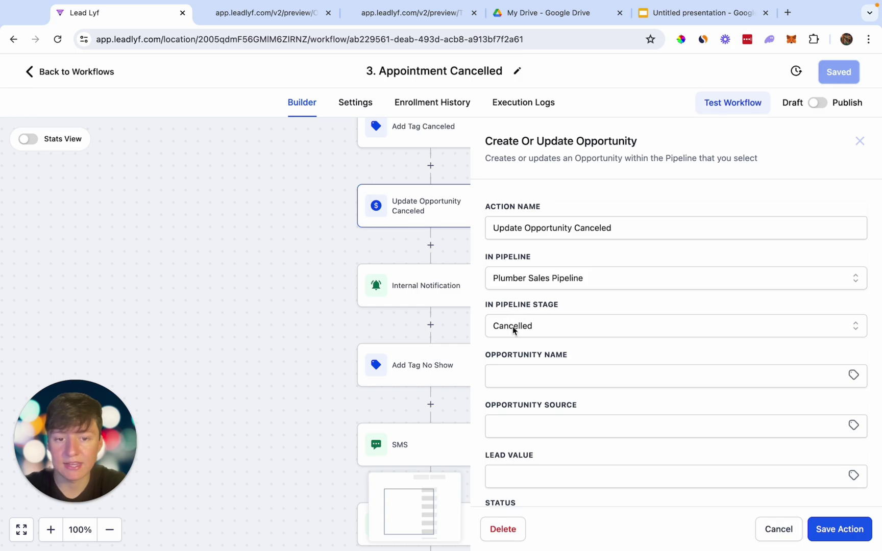
pyautogui.click(340, 308)
pyautogui.scroll(-5, 376, 317)
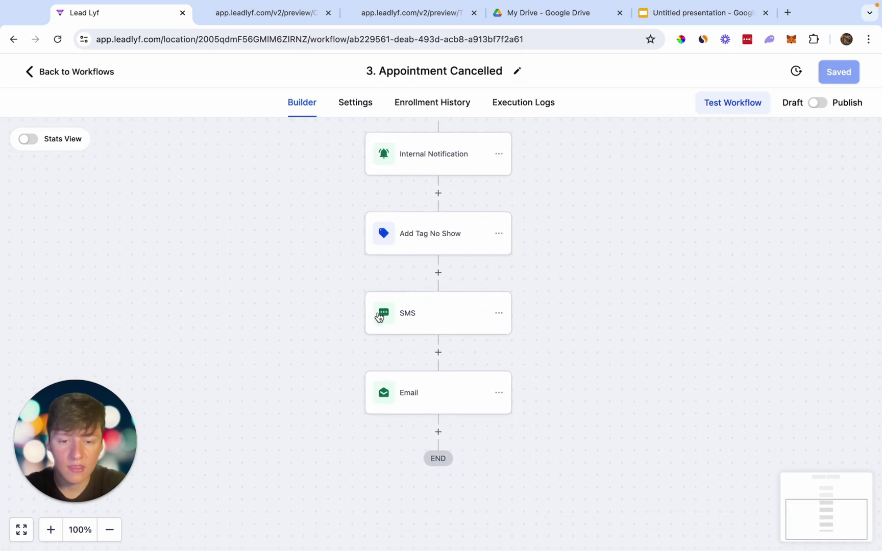
pyautogui.scroll(-1, 404, 272)
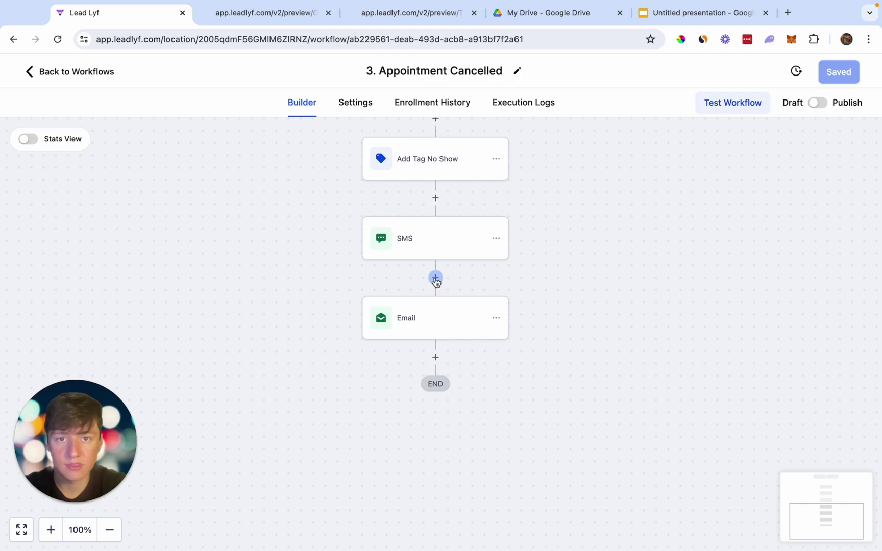
pyautogui.click(76, 73)
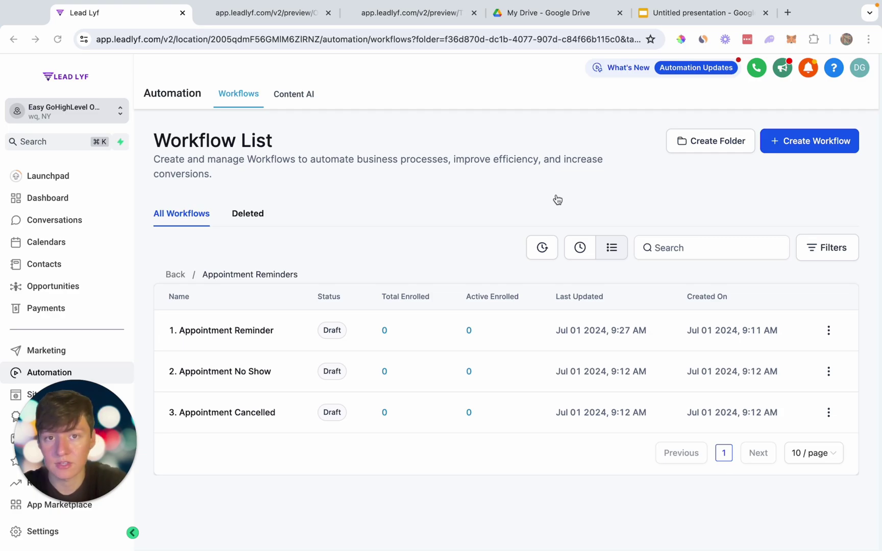
# Scroll across the Plumber Sales Pipeline board to see every stage from Hot Lead to Sold.
pyautogui.click(72, 288)
pyautogui.hscroll(1, 514, 321)
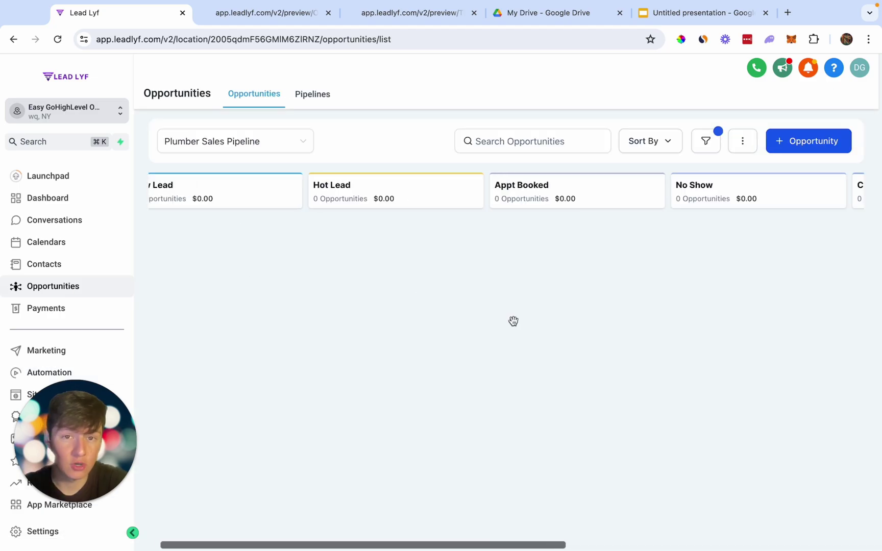
pyautogui.hscroll(-1, 513, 321)
pyautogui.hscroll(4, 508, 323)
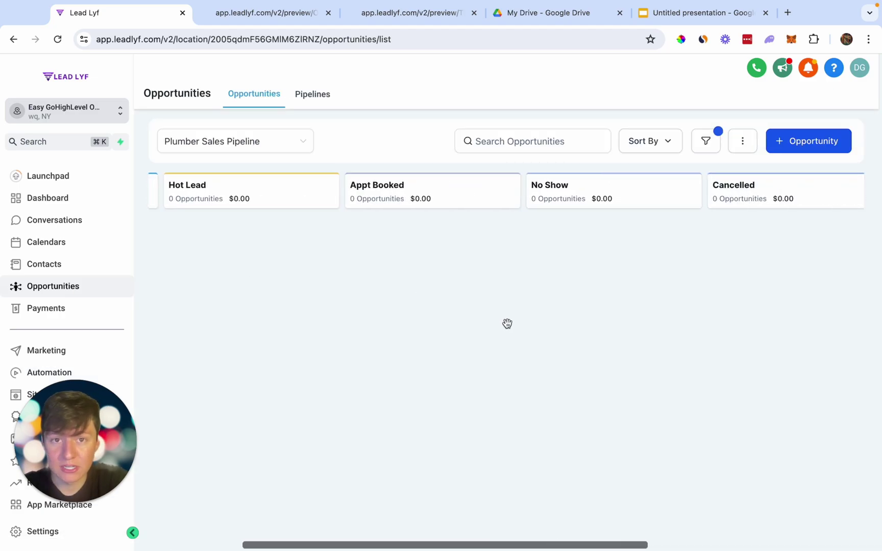
pyautogui.hscroll(5, 508, 323)
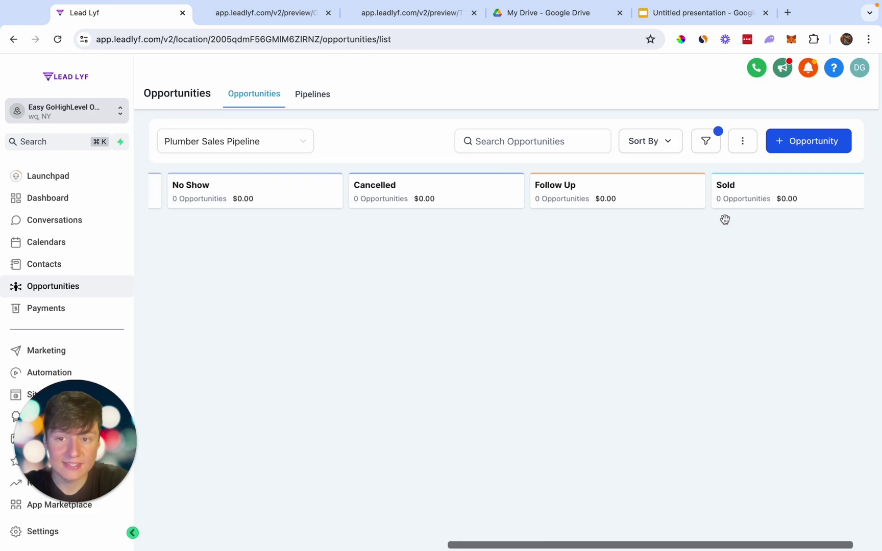
pyautogui.hscroll(-5, 725, 220)
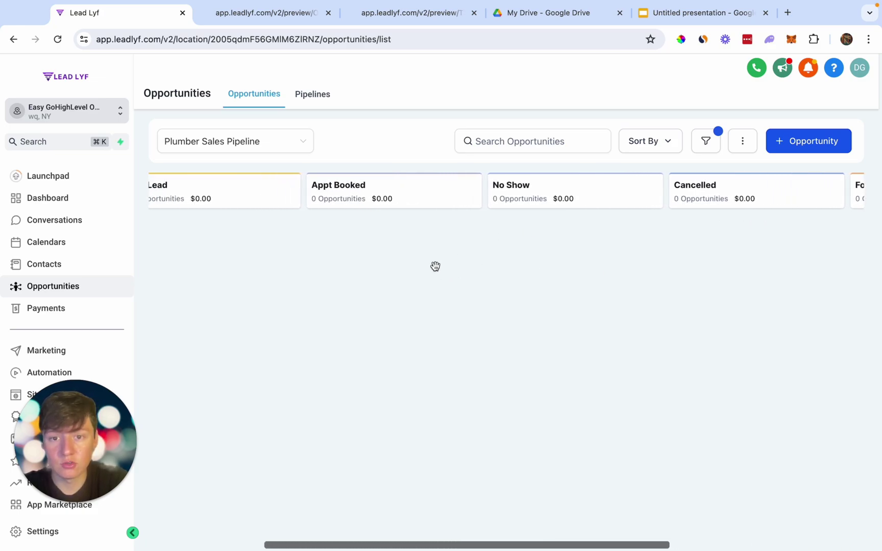
pyautogui.hscroll(5, 344, 238)
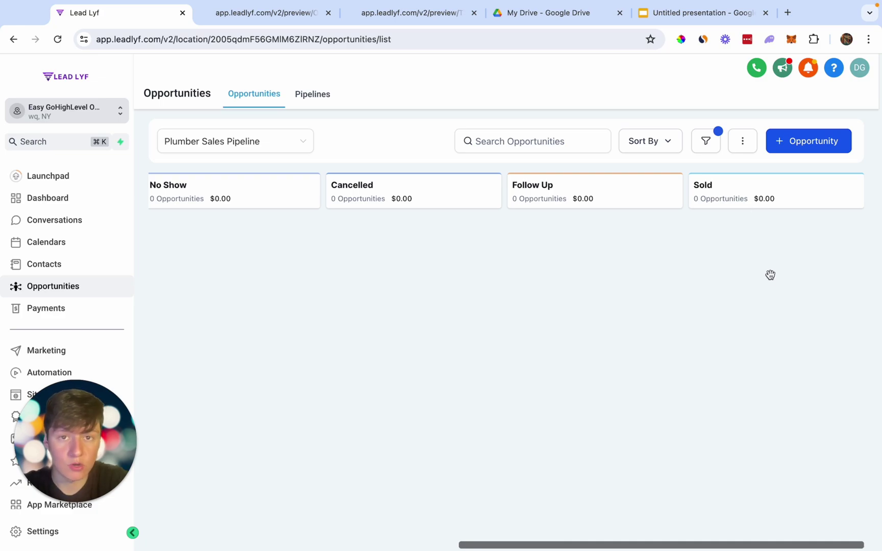
pyautogui.scroll(-1, 40, 343)
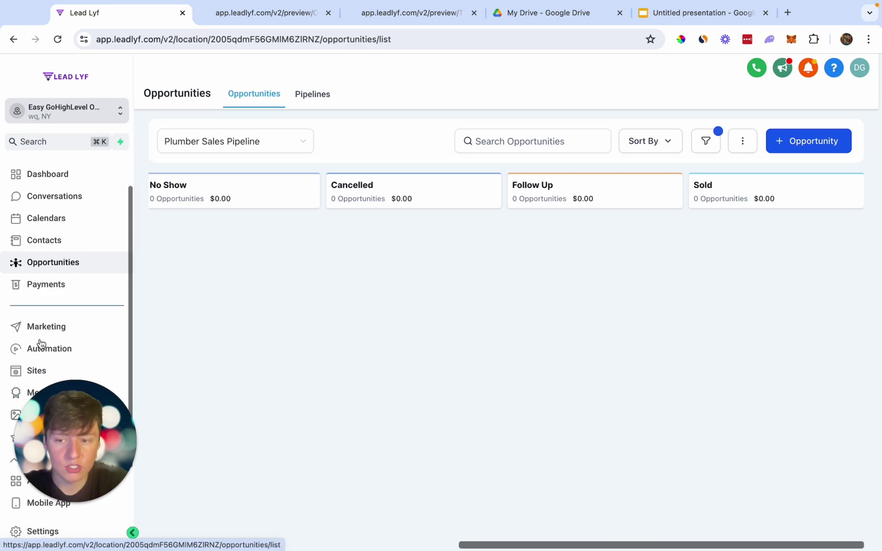
# Start a blank workflow from scratch and name it 'Review Request'.
pyautogui.click(40, 350)
pyautogui.moveTo(796, 148)
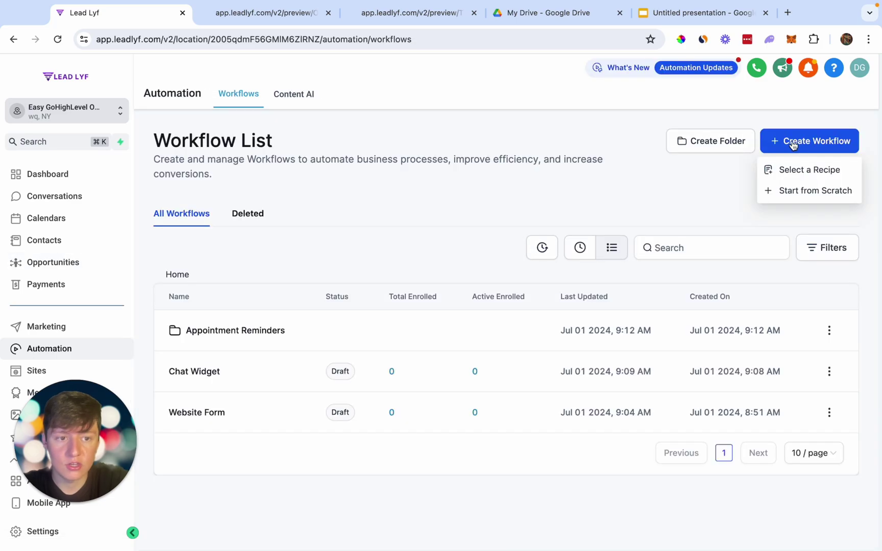
pyautogui.click(805, 194)
pyautogui.press('BackSpace')
pyautogui.write('Revi')
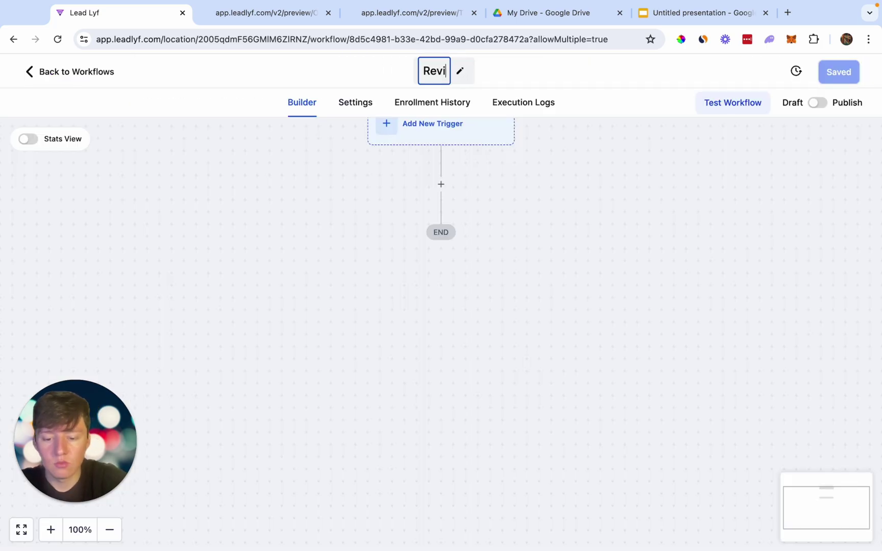
pyautogui.write('ew Request')
pyautogui.click(439, 174)
# Add a Pipeline Stage Changed trigger filtered to the Plumber Sales Pipeline.
pyautogui.write('op')
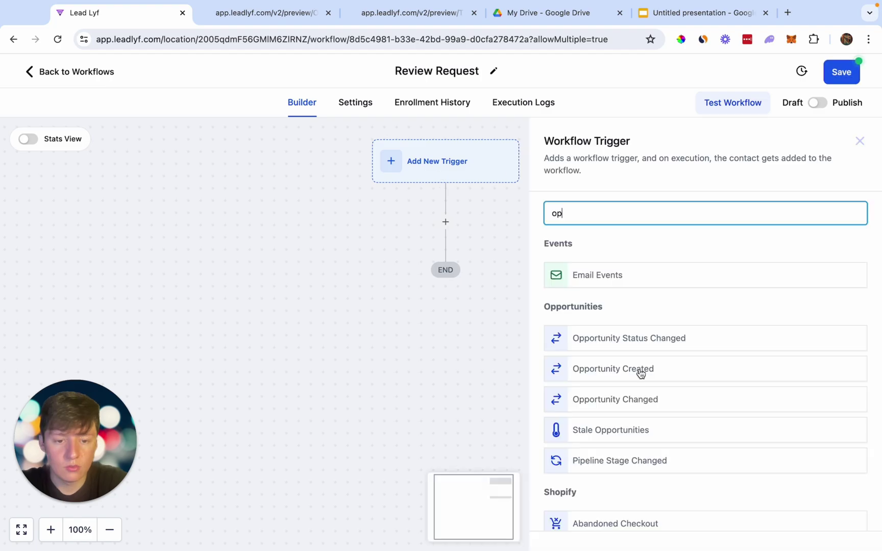
pyautogui.click(646, 461)
pyautogui.click(378, 347)
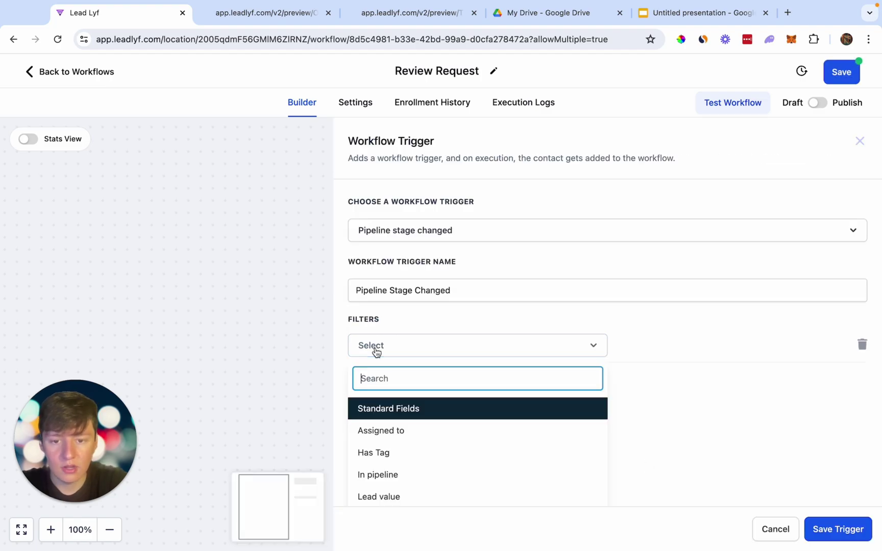
pyautogui.scroll(-2, 393, 421)
pyautogui.click(373, 433)
pyautogui.click(647, 358)
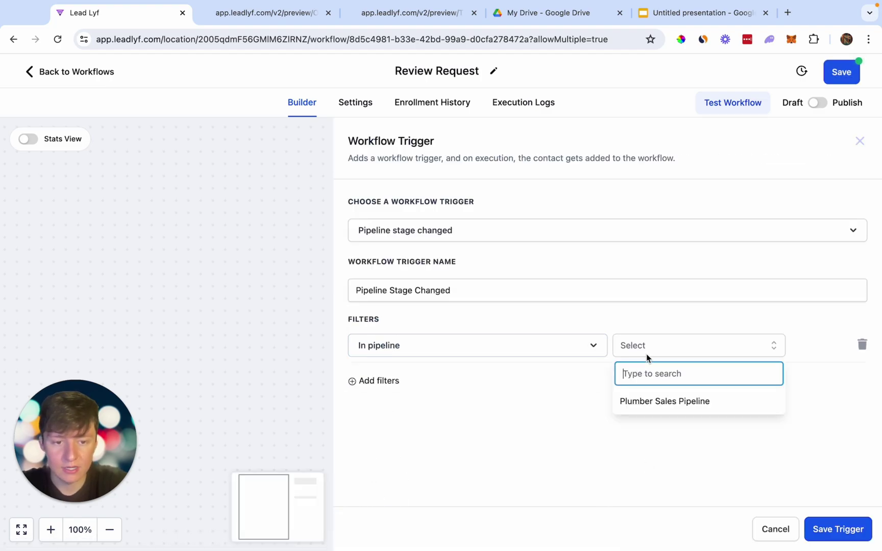
pyautogui.click(657, 397)
# Add a second trigger filter for the Sold pipeline stage and save the trigger.
pyautogui.click(376, 381)
pyautogui.scroll(-2, 415, 459)
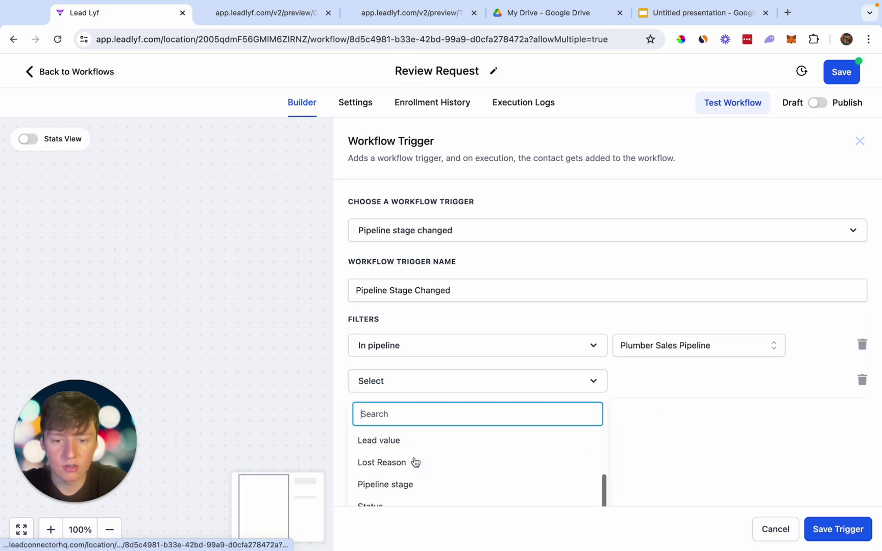
pyautogui.scroll(-1, 420, 439)
pyautogui.click(411, 457)
pyautogui.click(648, 388)
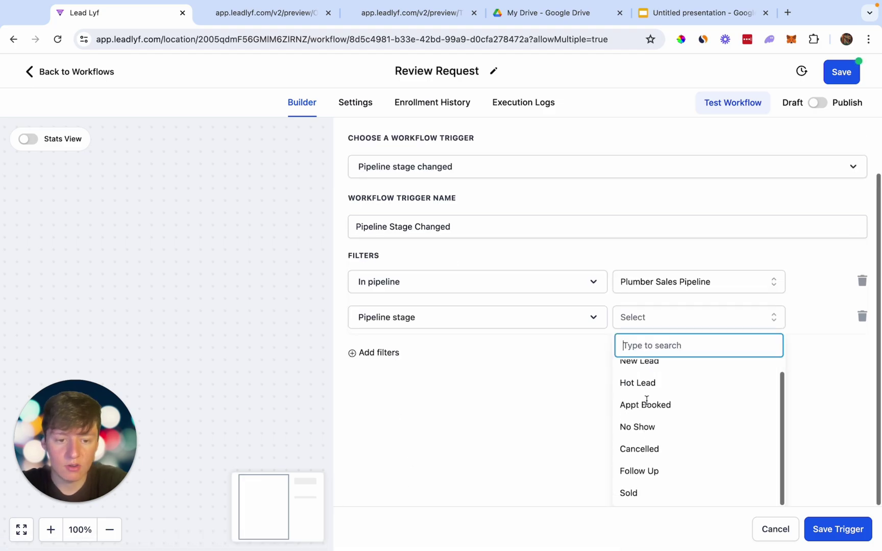
pyautogui.click(646, 495)
pyautogui.click(830, 531)
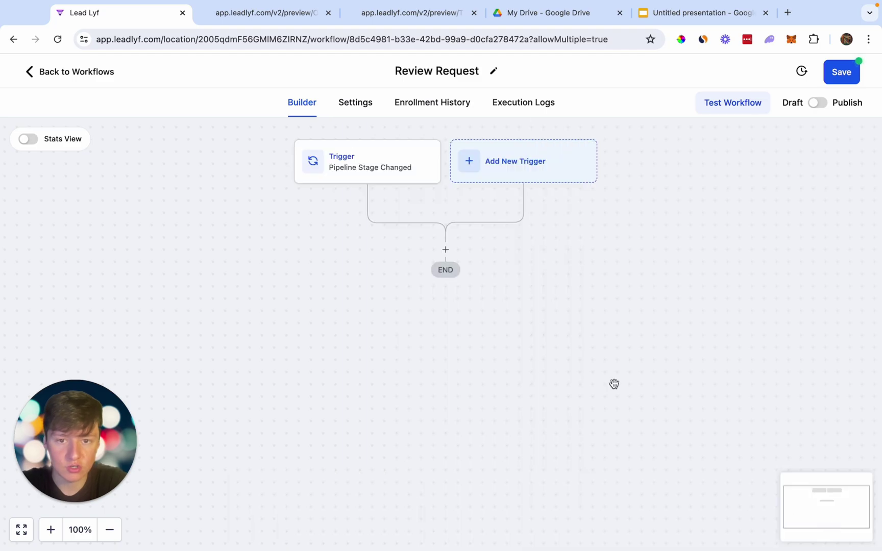
# Add a Send Review Request action after the trigger with Review Type set to SMS.
pyautogui.click(445, 249)
pyautogui.write('re')
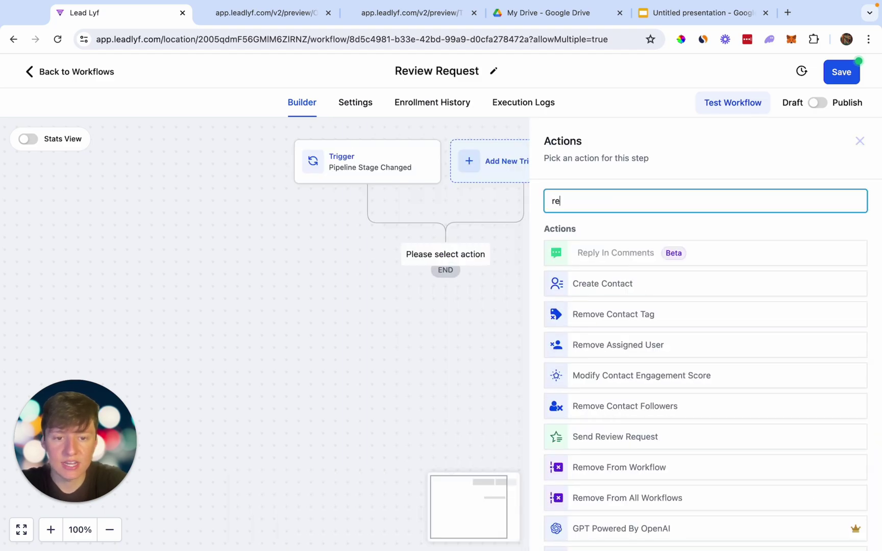
pyautogui.click(588, 438)
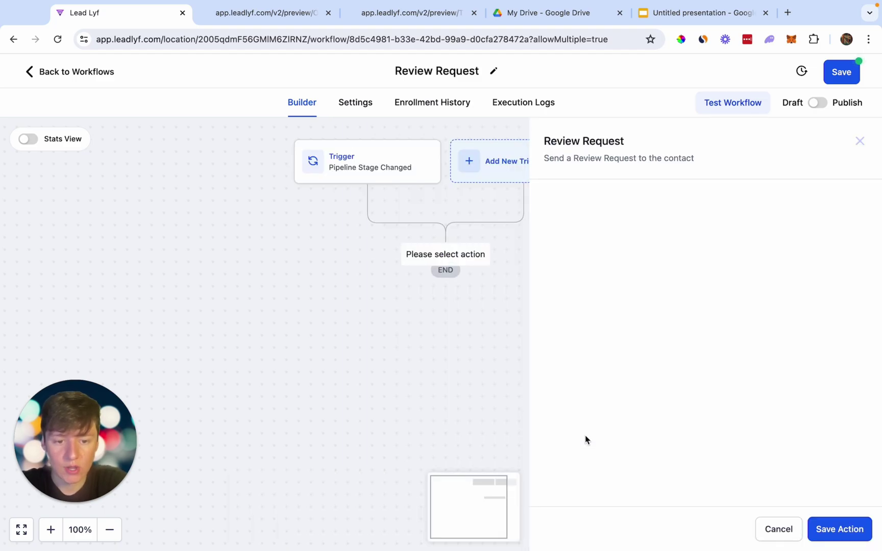
pyautogui.click(576, 279)
pyautogui.click(570, 331)
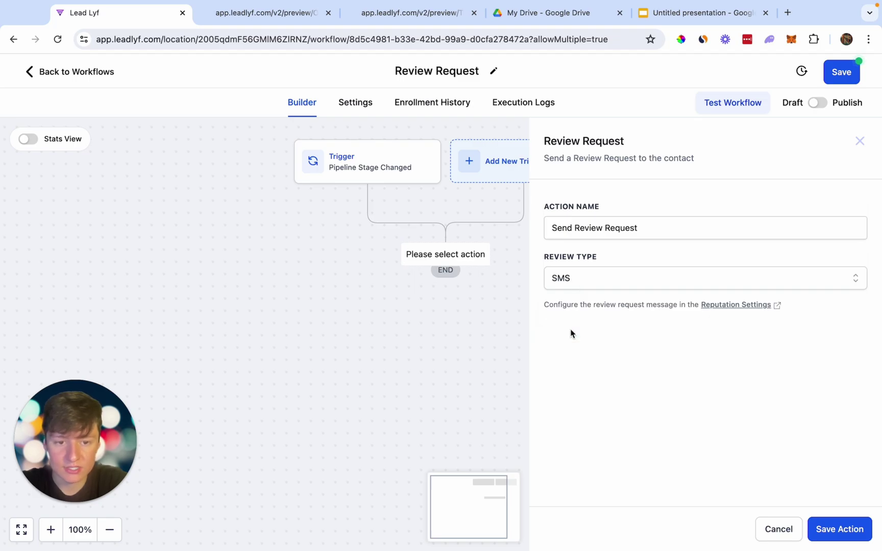
pyautogui.click(835, 533)
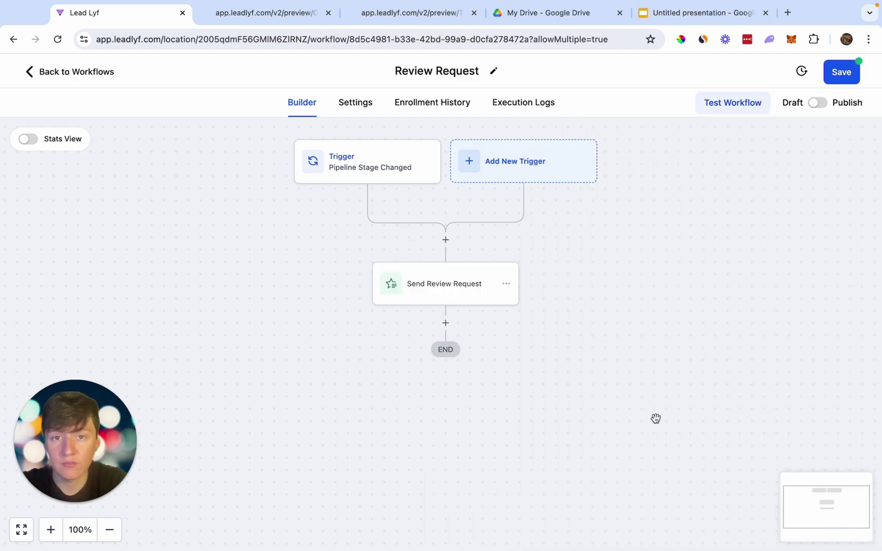